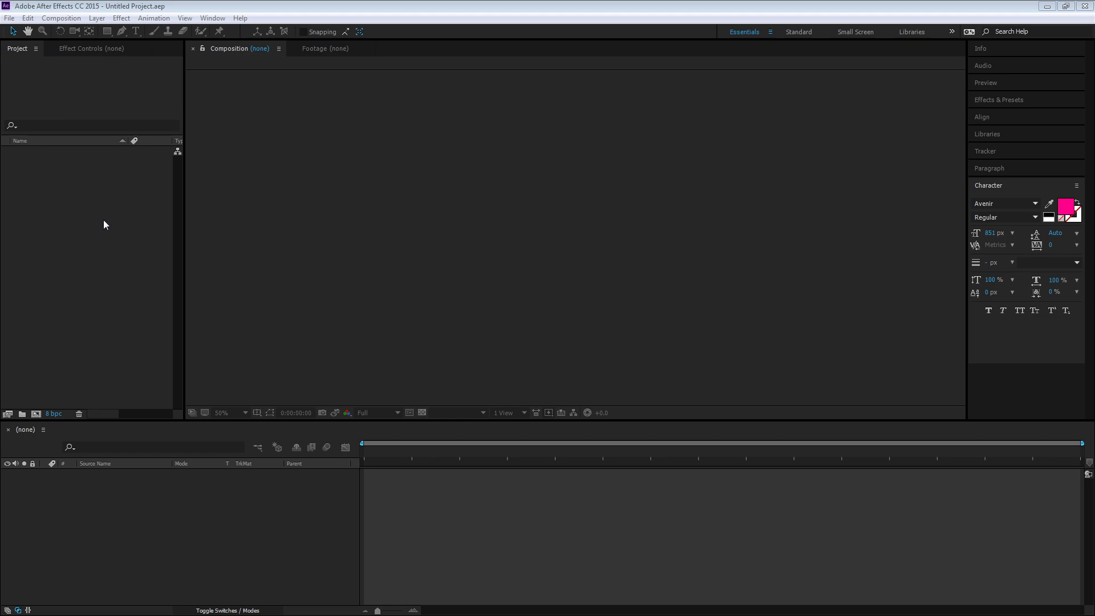
Create a new composition at 1920 x 1080 px, 30 frames per second and 15 seconds long
click(63, 20)
click(73, 27)
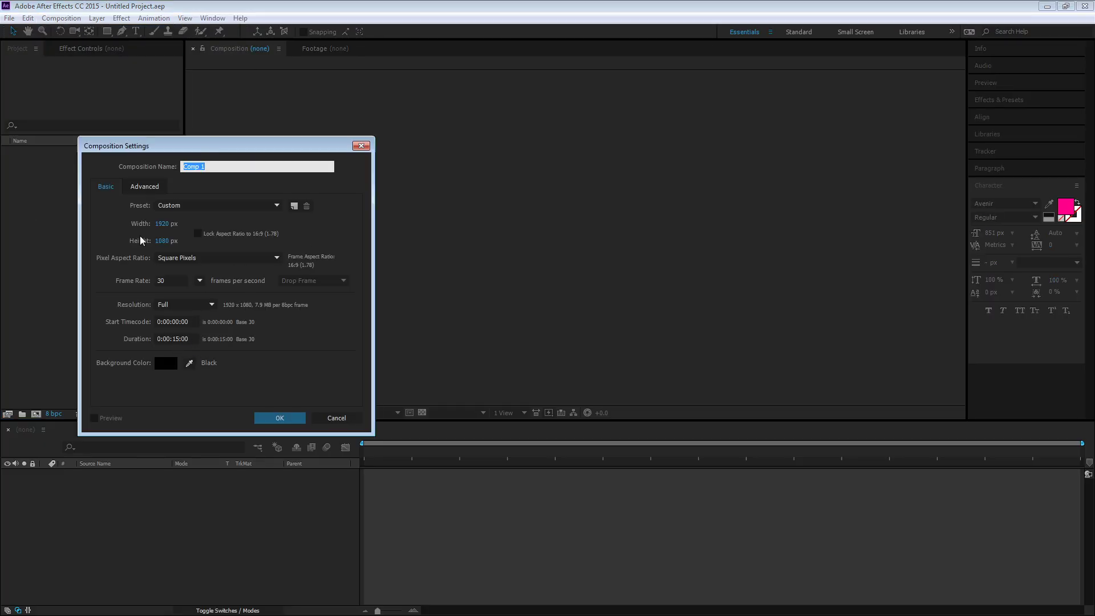
click(277, 419)
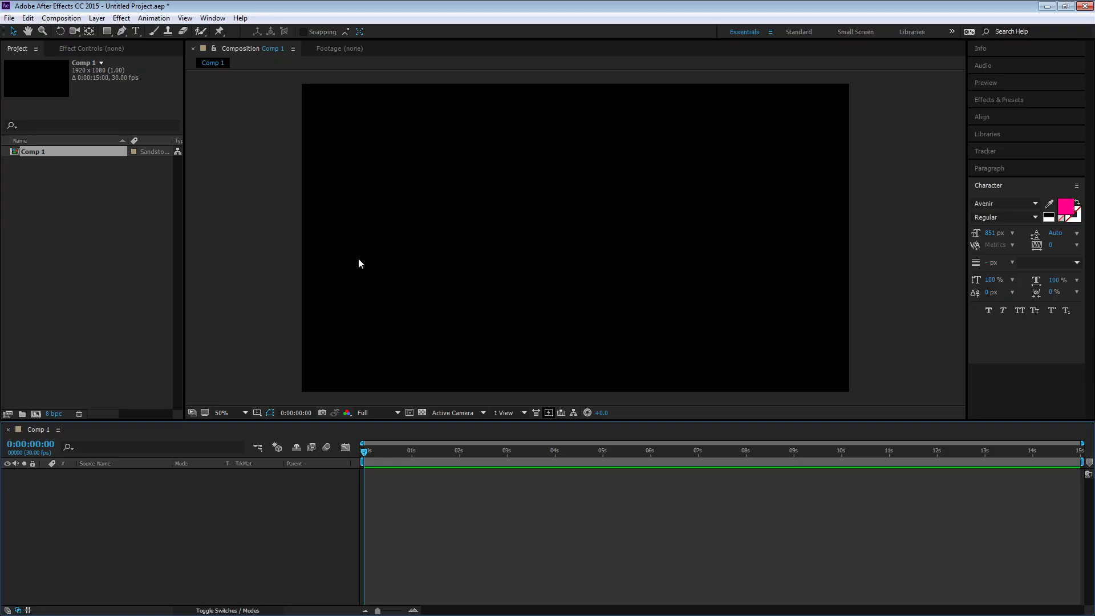
Add a composition-sized pale gray-orange solid layer named BKG
click(96, 18)
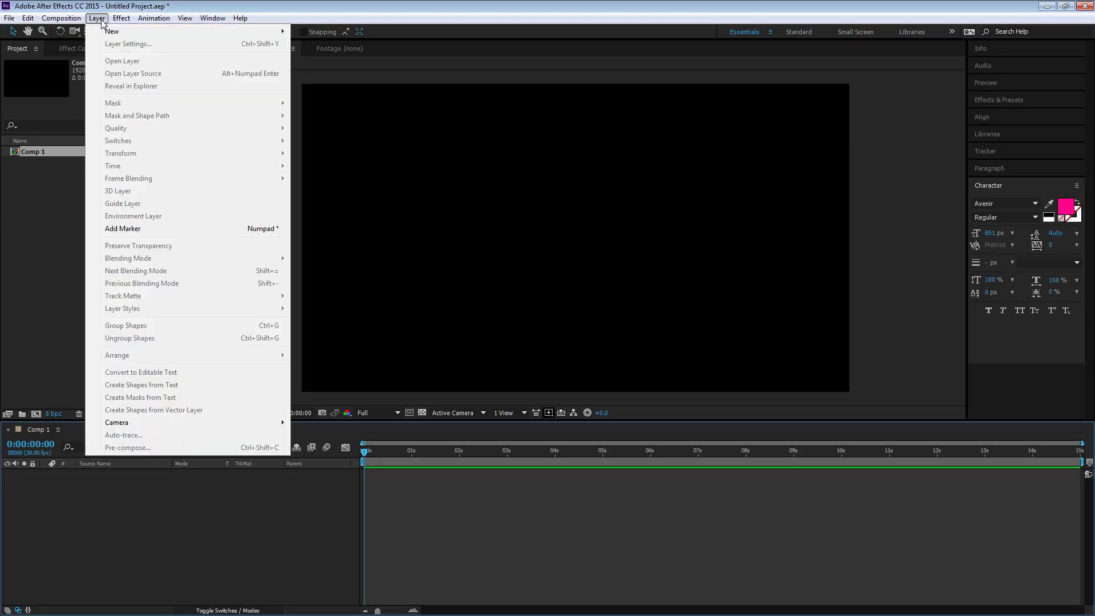
mouse_move(114, 32)
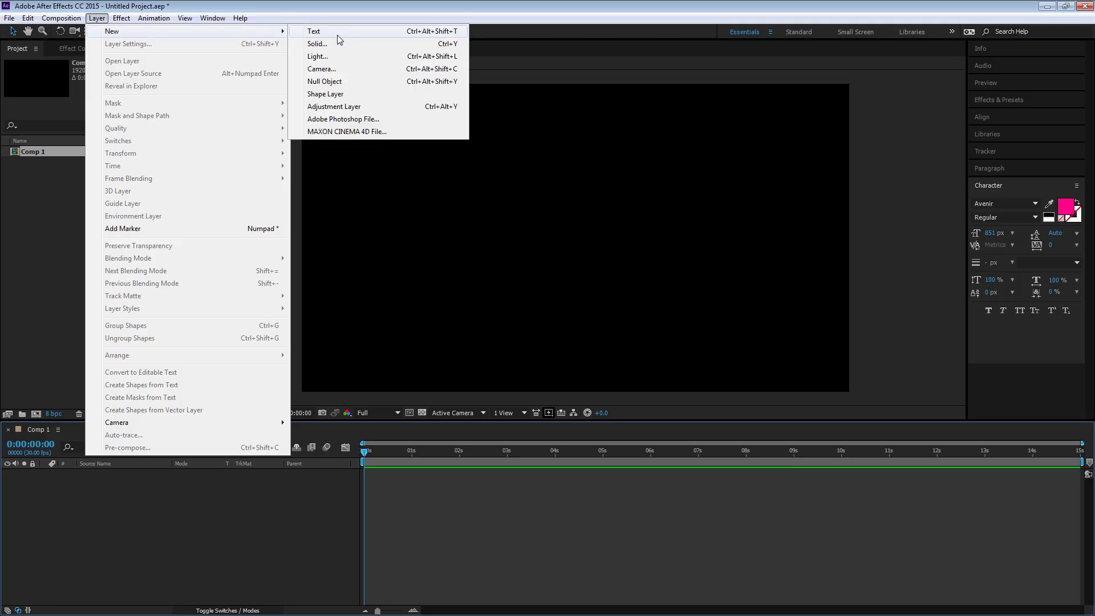
click(365, 46)
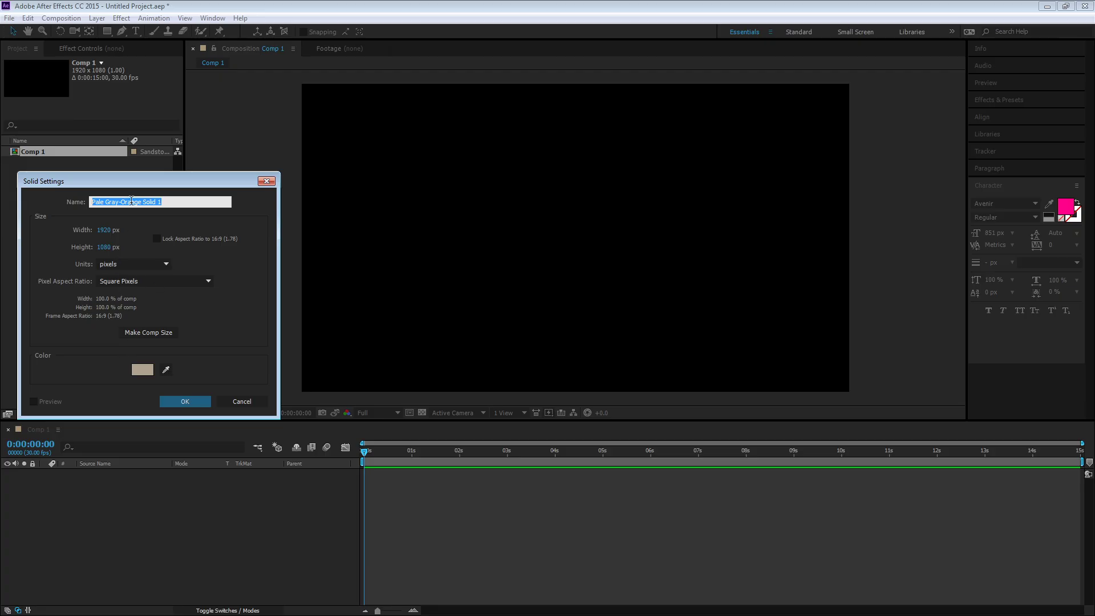
click(175, 201)
key(ctrl+a)
text(BKG)
click(174, 402)
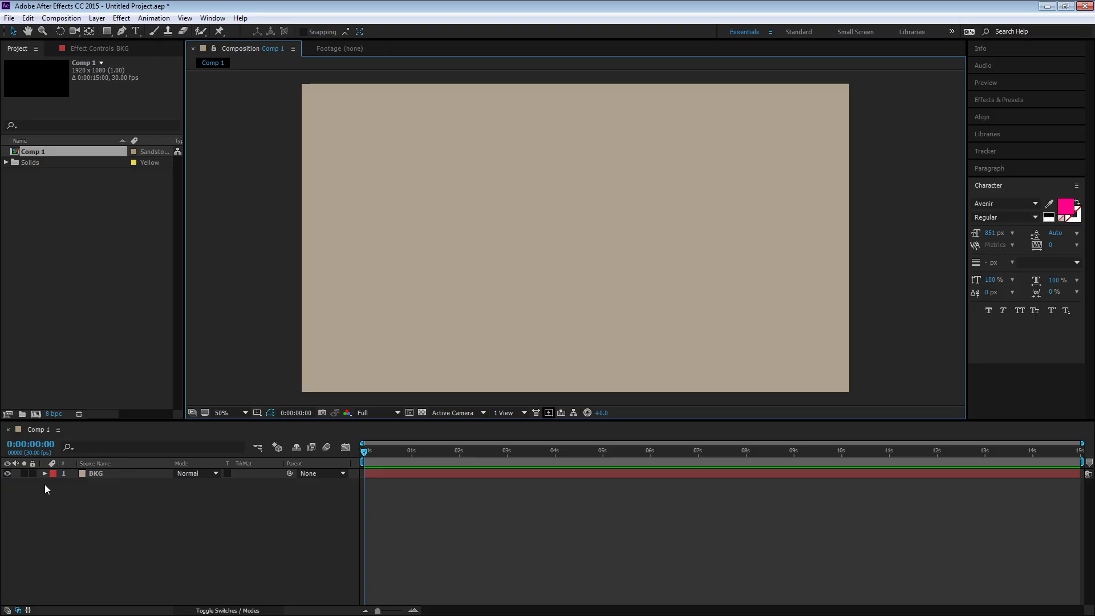
Lock the BKG layer and toggle its visibility off and back on
click(32, 473)
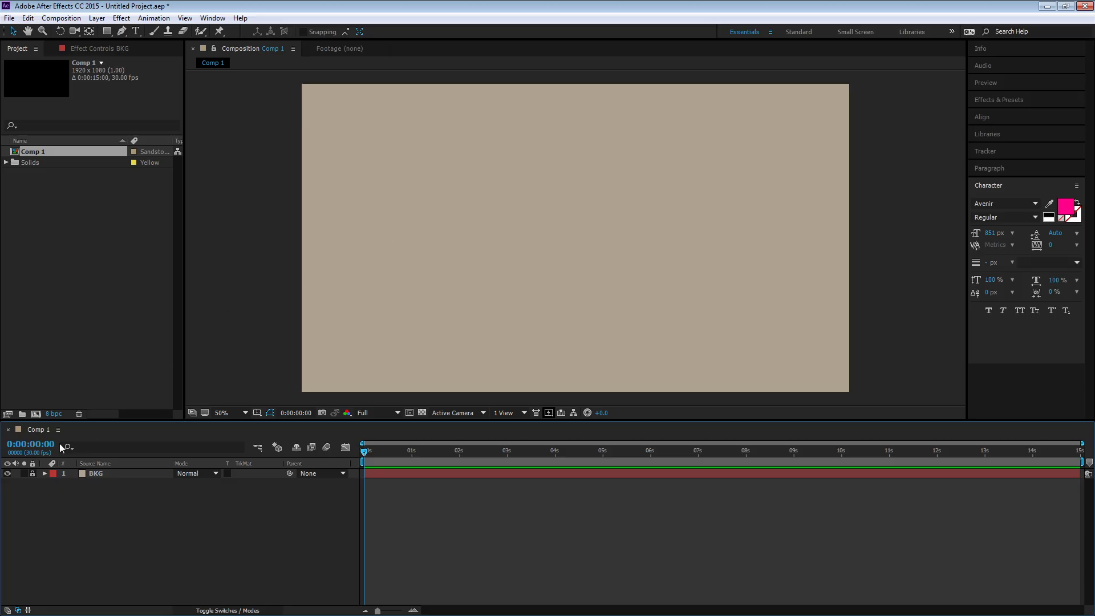
click(9, 473)
click(9, 473)
With the Pen tool, draw a closed, rounded pear-like yellow shape on the left half of the composition
click(116, 30)
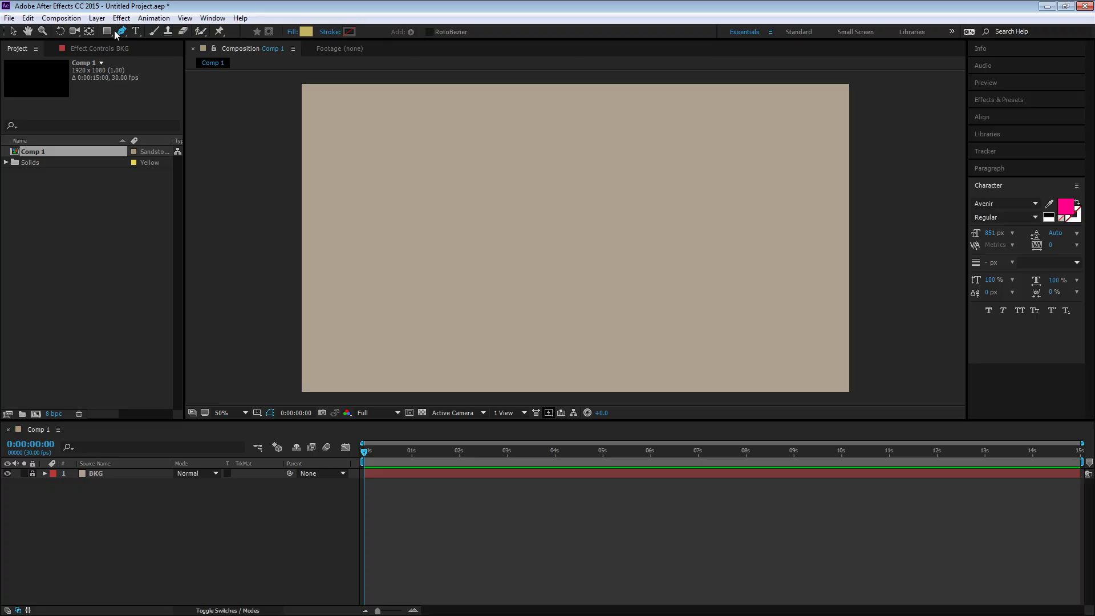
key(q)
click(108, 32)
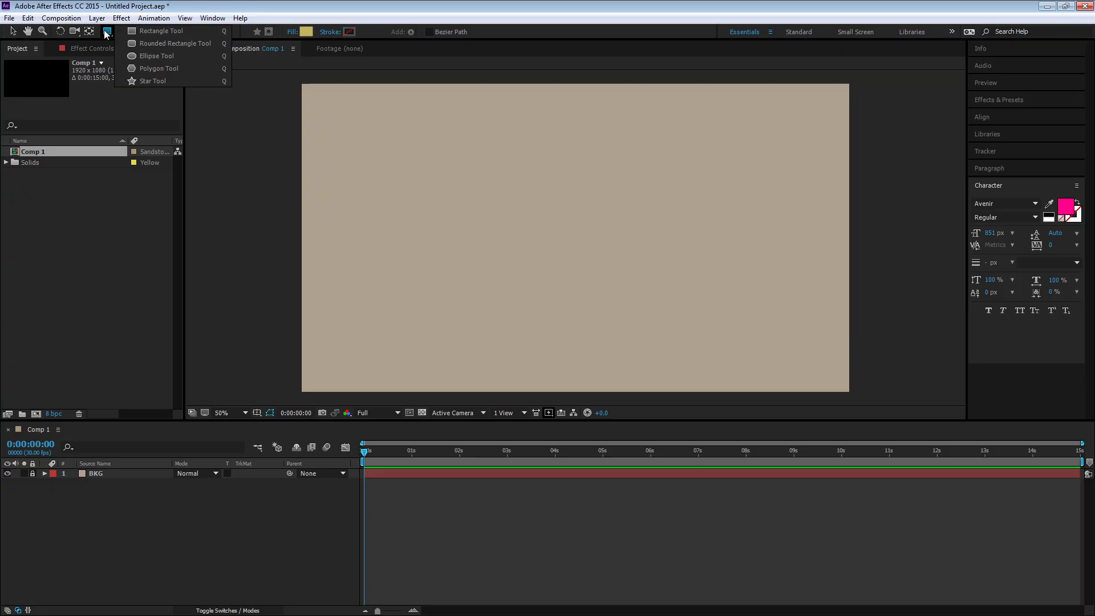
click(124, 32)
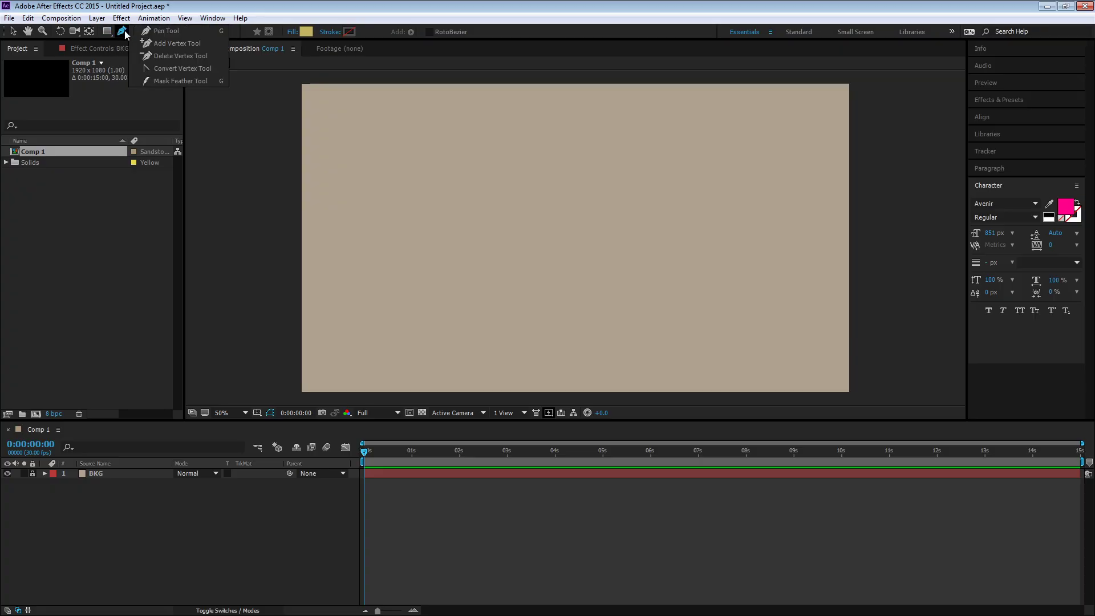
click(158, 32)
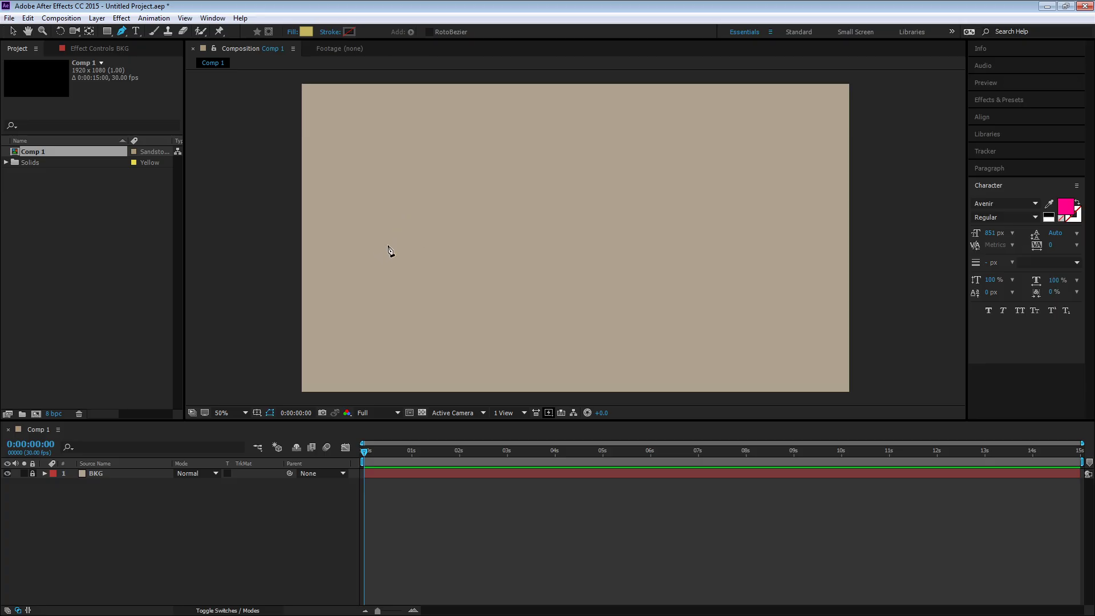
click(424, 188)
drag(394, 240, 392, 277)
drag(389, 328, 438, 357)
drag(485, 324, 498, 299)
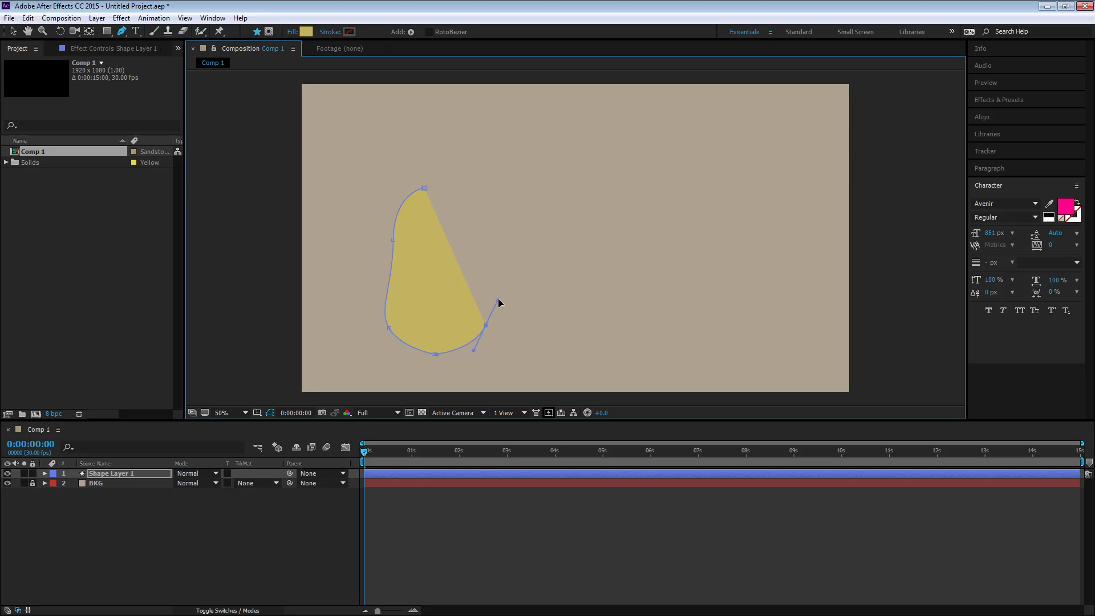
click(478, 234)
drag(481, 238, 482, 213)
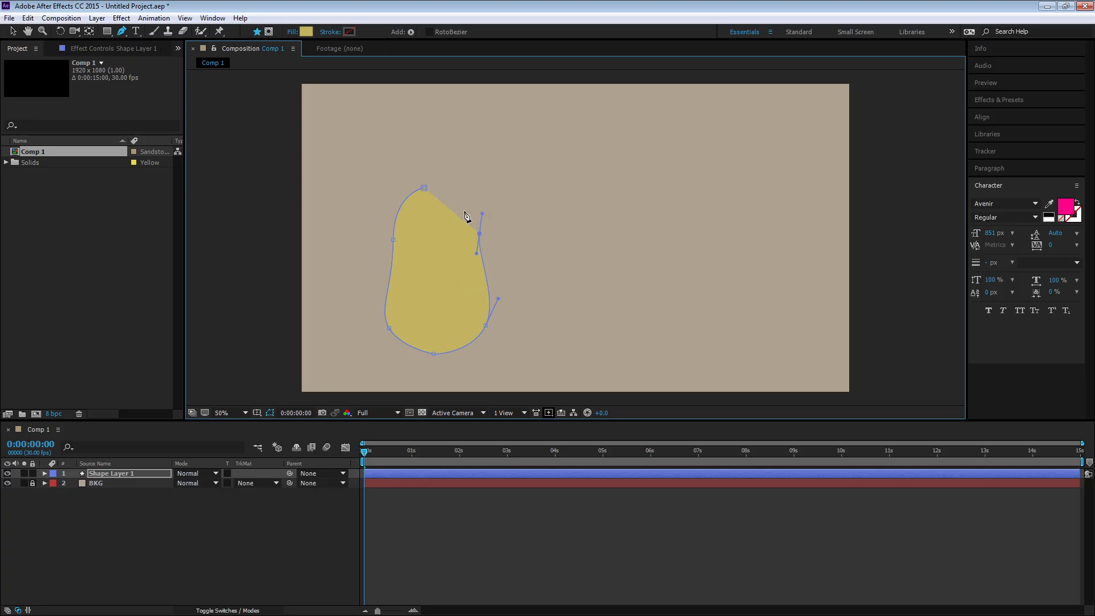
mouse_move(424, 189)
mouse_down()
mouse_move(403, 199)
mouse_move(436, 190)
mouse_move(407, 188)
mouse_up()
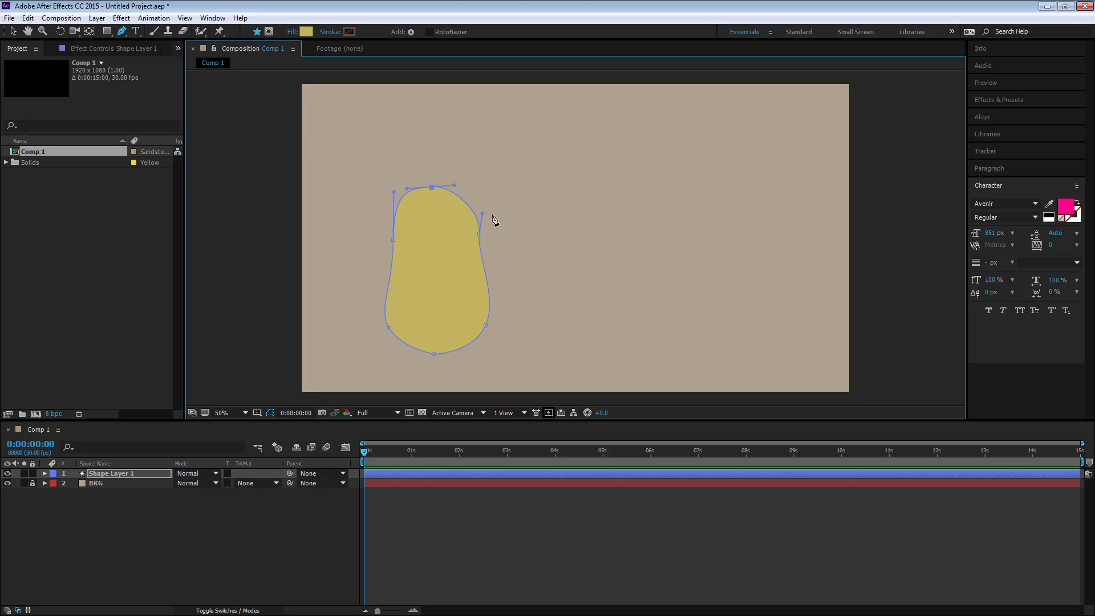
Refine the curve handles at the shape's upper-right and bottom vertices to round its outline
drag(482, 213, 475, 190)
click(434, 354)
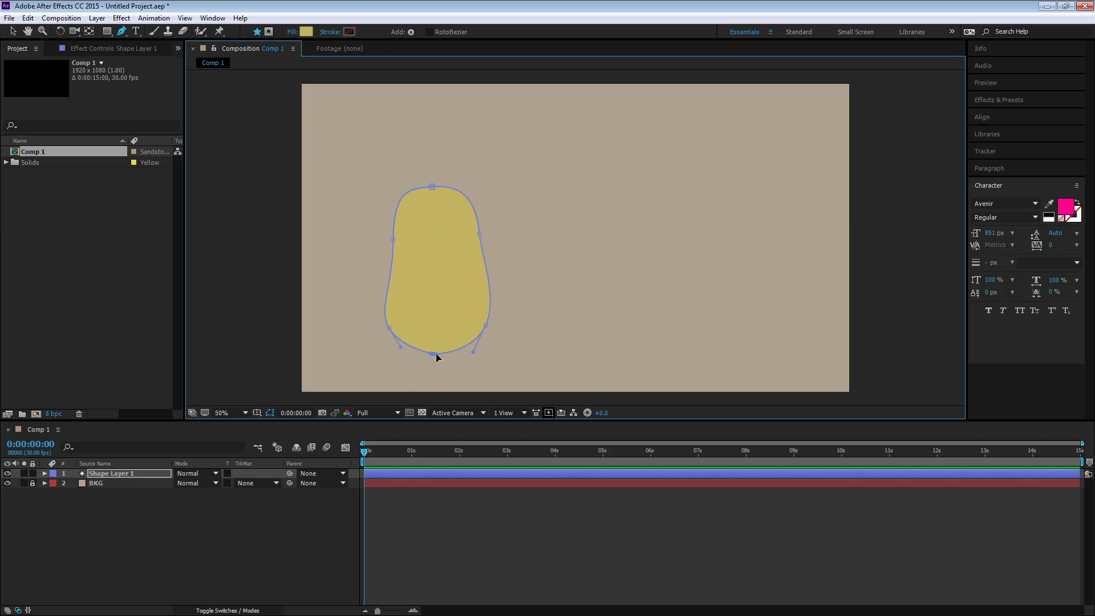
drag(429, 354, 406, 350)
Show layer names in the timeline and center the shape layer's anchor point within the shape
click(13, 31)
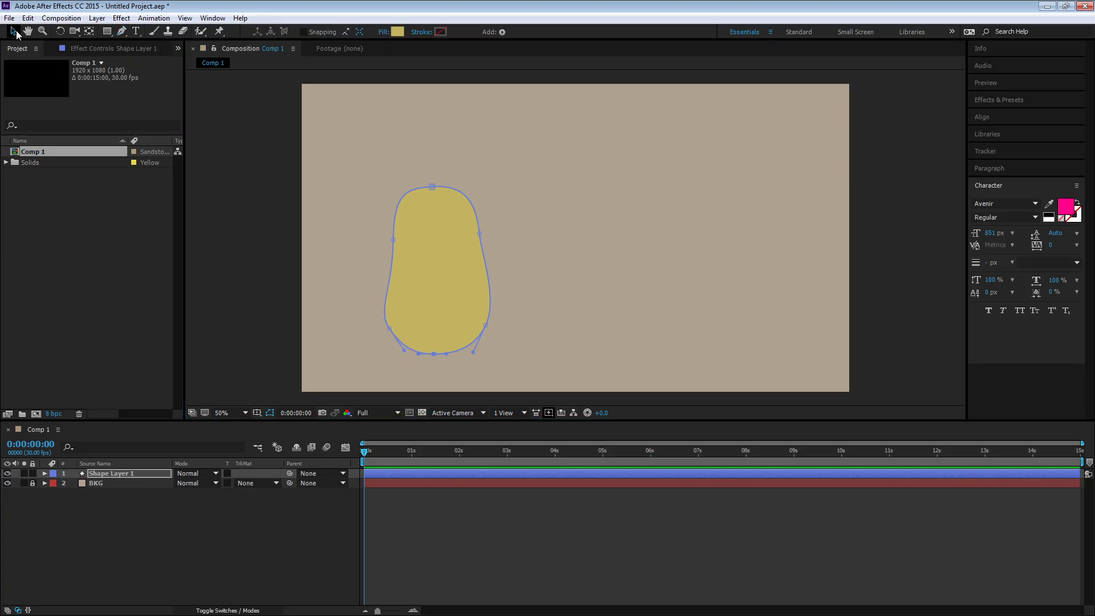
click(442, 234)
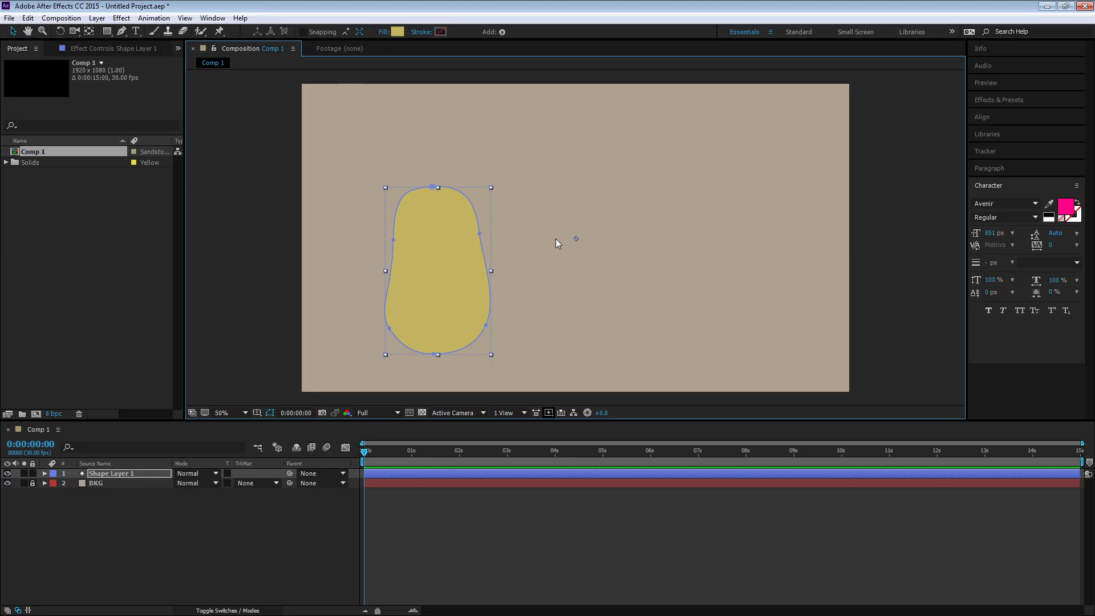
click(89, 31)
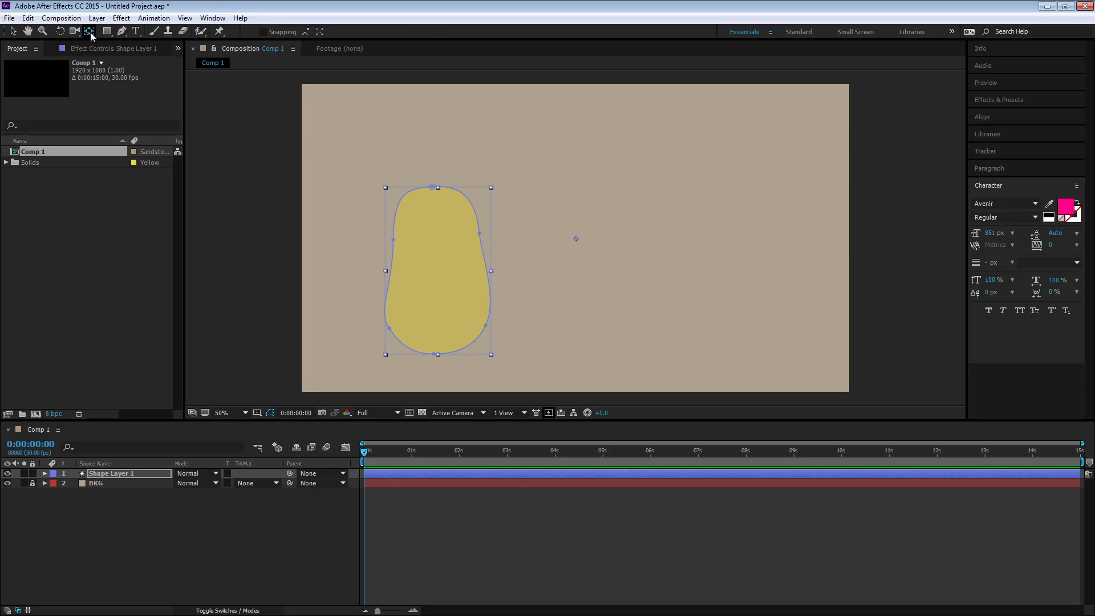
click(106, 463)
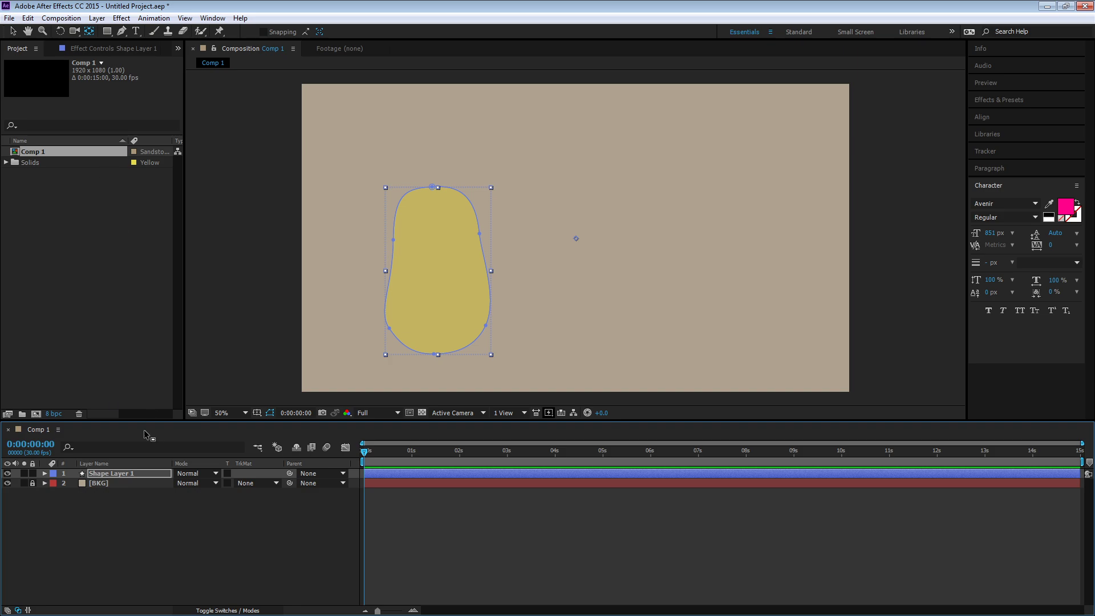
click(125, 474)
key(ctrl+alt+Home)
click(90, 33)
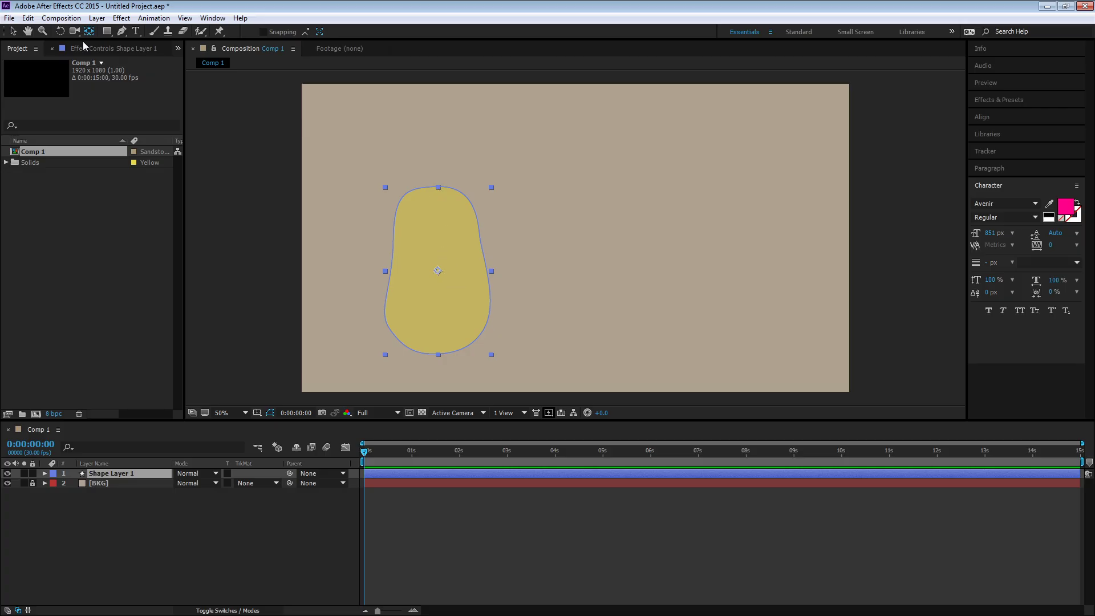
Shorten the left curve handle of the shape's top vertex to soften its upper-left curve
click(122, 31)
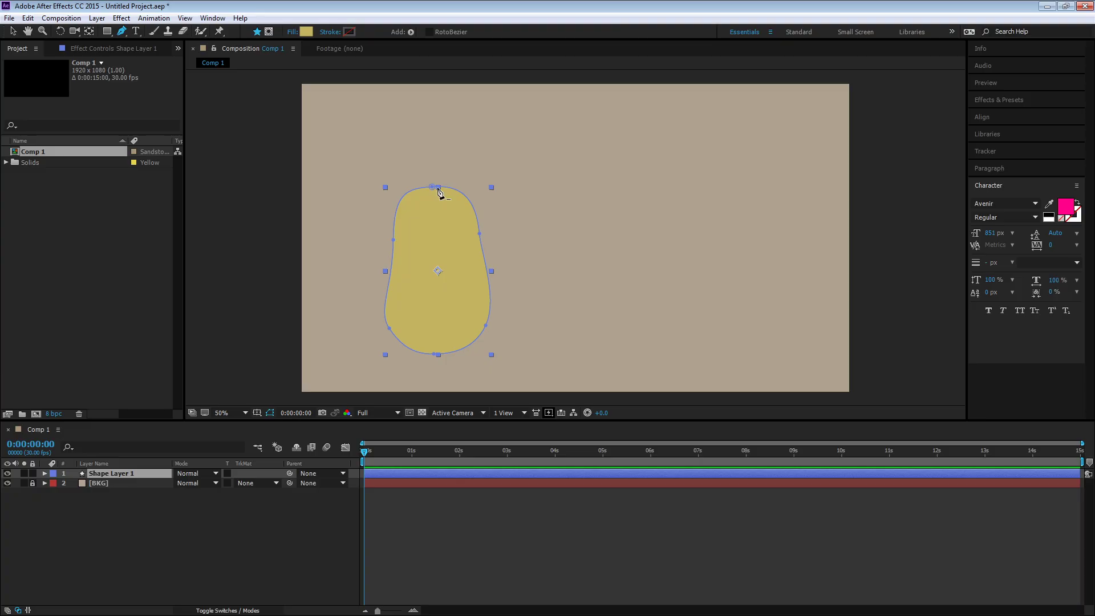
click(438, 189)
key(ctrl+z)
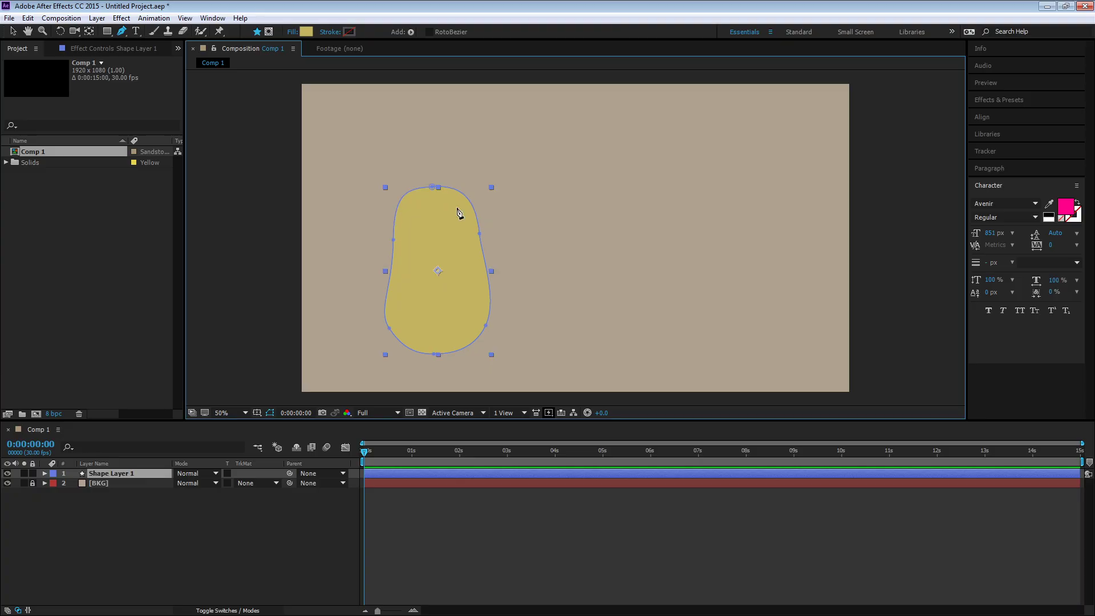
ctrl+click(436, 188)
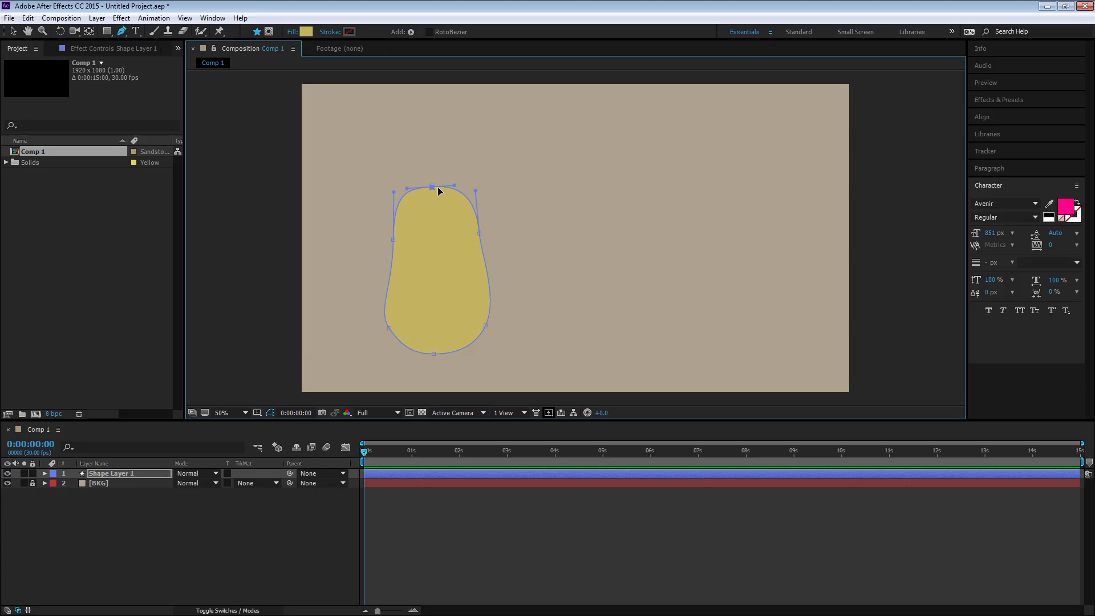
drag(406, 188, 417, 192)
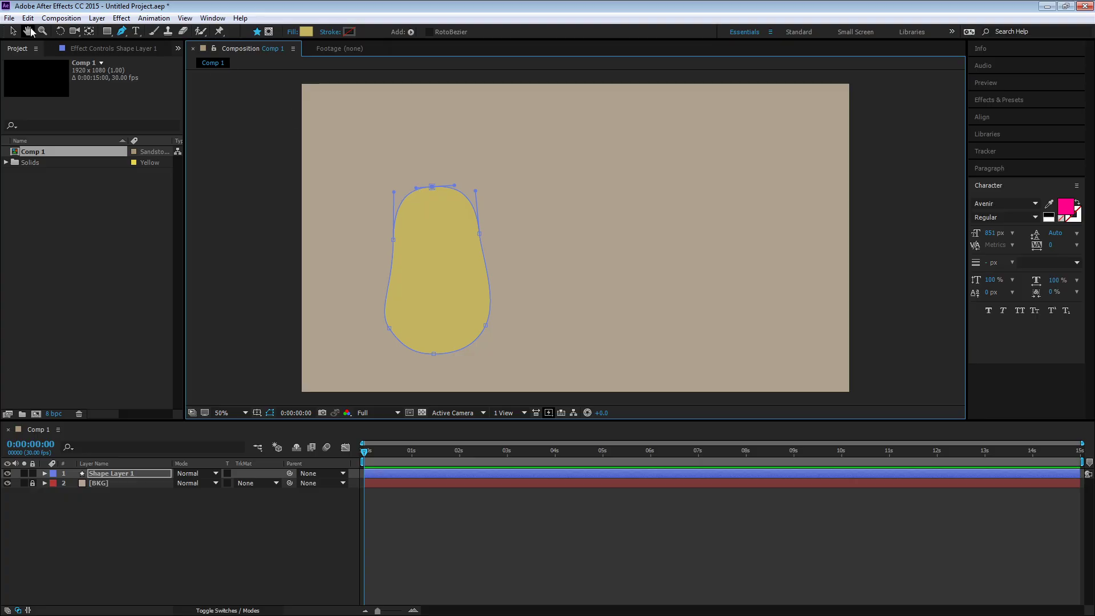
Move the yellow shape upward and slightly right in the composition
click(13, 31)
click(308, 538)
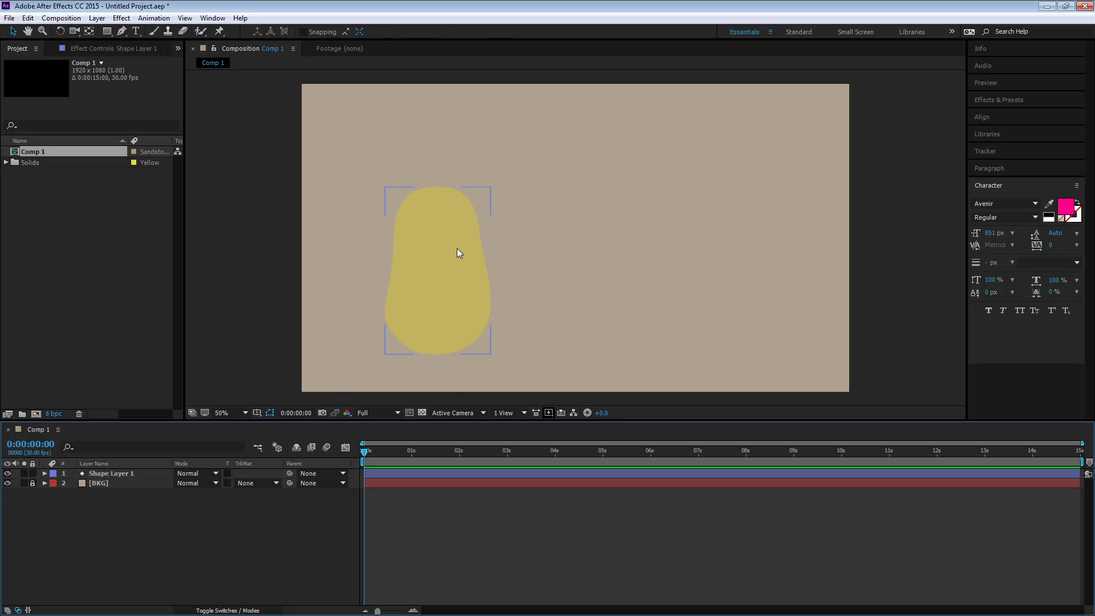
click(461, 271)
drag(462, 271, 468, 239)
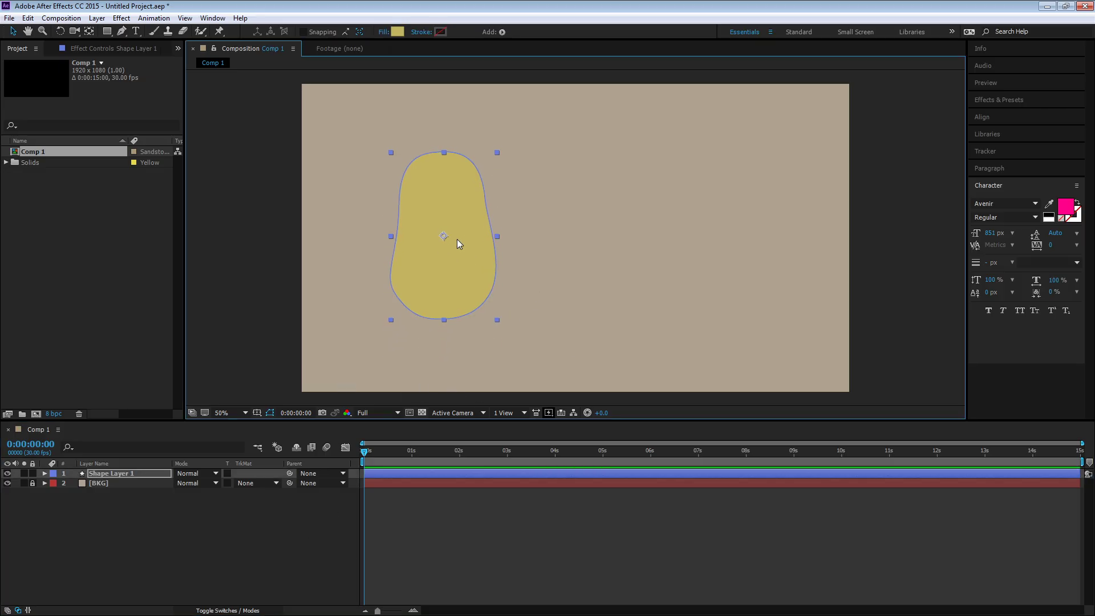
Flip the shape layer horizontally by unlinking its scale and setting it to -100, 100%
click(128, 472)
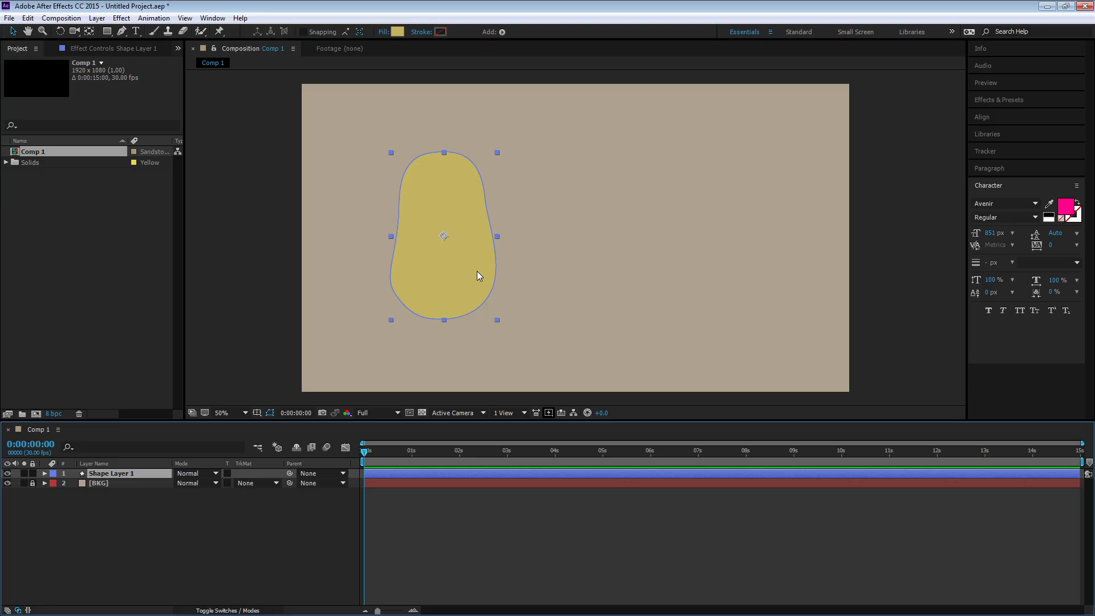
key(s)
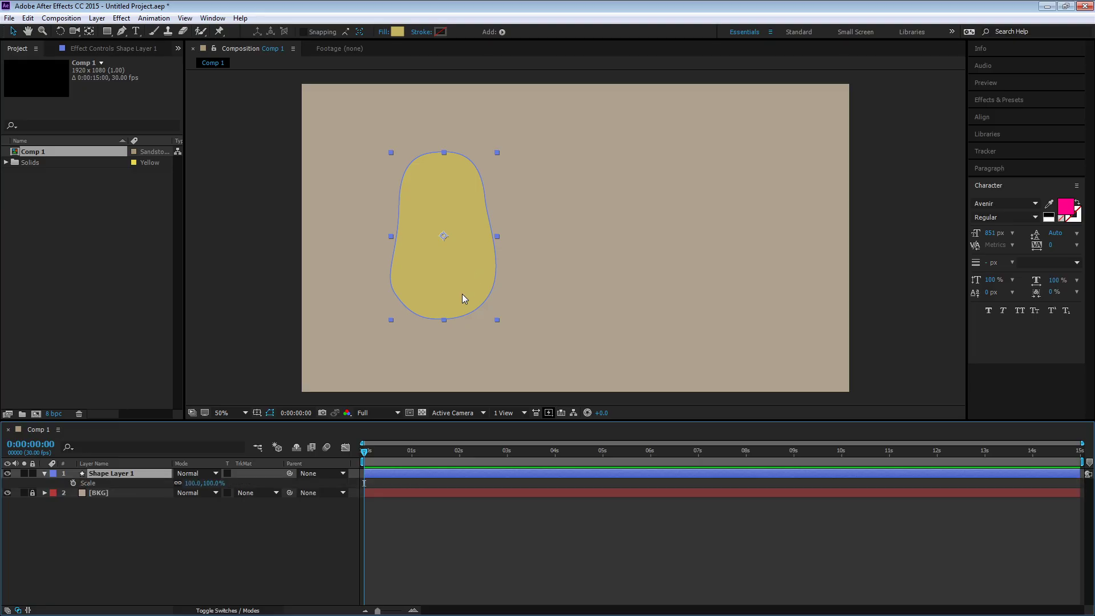
click(190, 483)
key(Return)
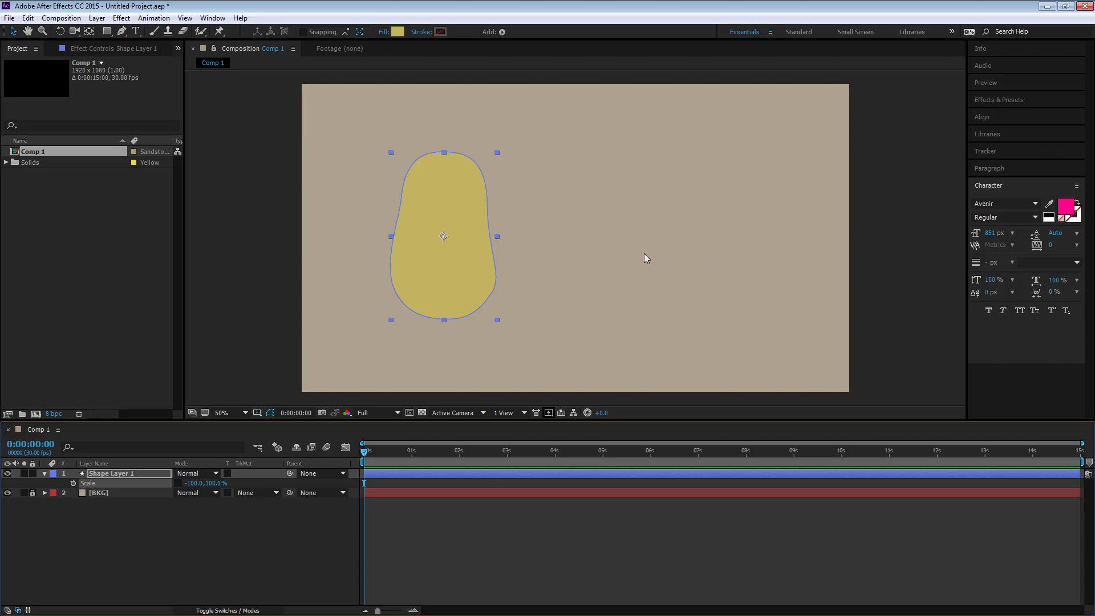
click(142, 515)
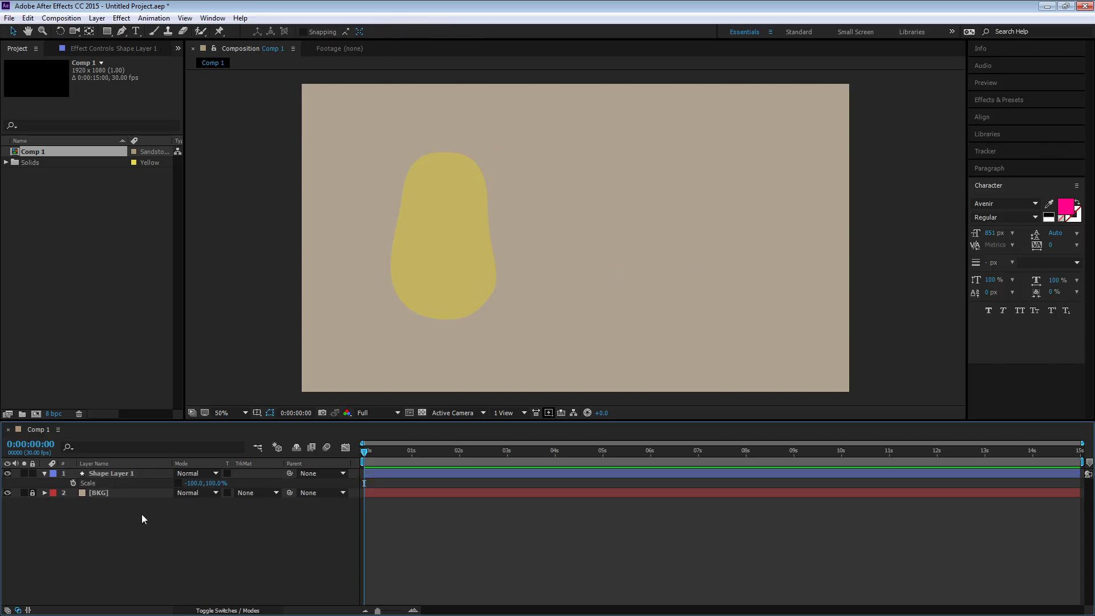
Try to reshape the yellow shape's lower-right curve by steepening that vertex's direction handles
click(443, 255)
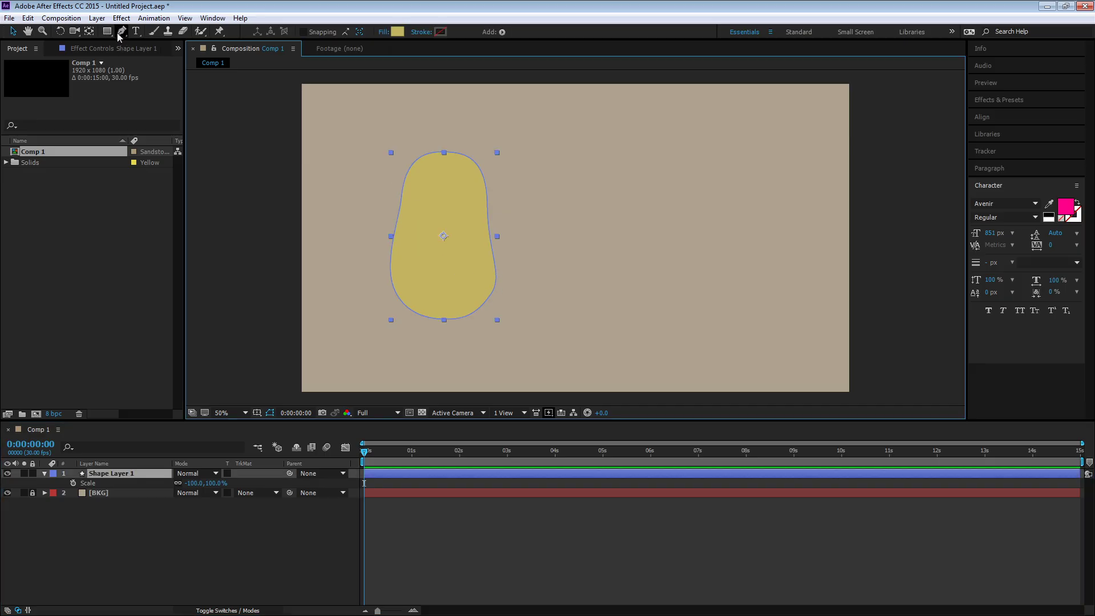
click(121, 31)
click(491, 293)
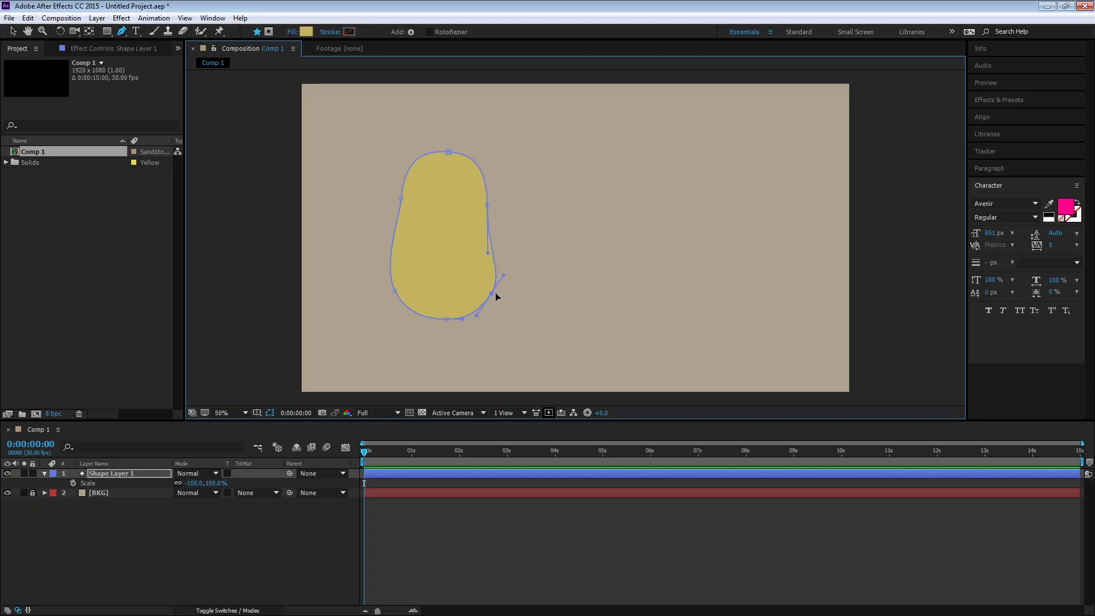
drag(502, 279, 505, 264)
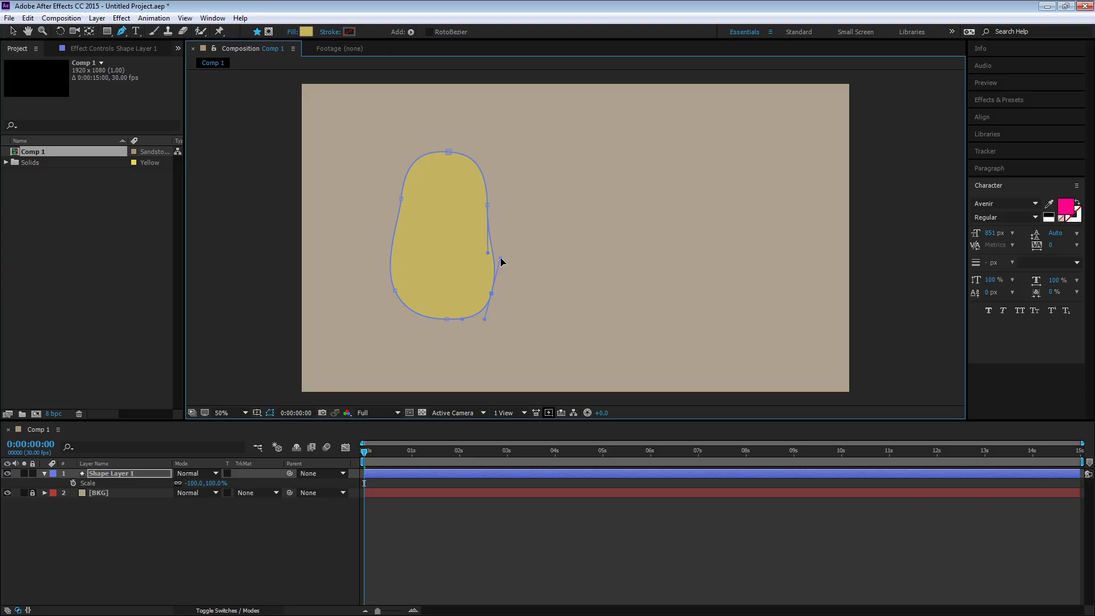
click(457, 557)
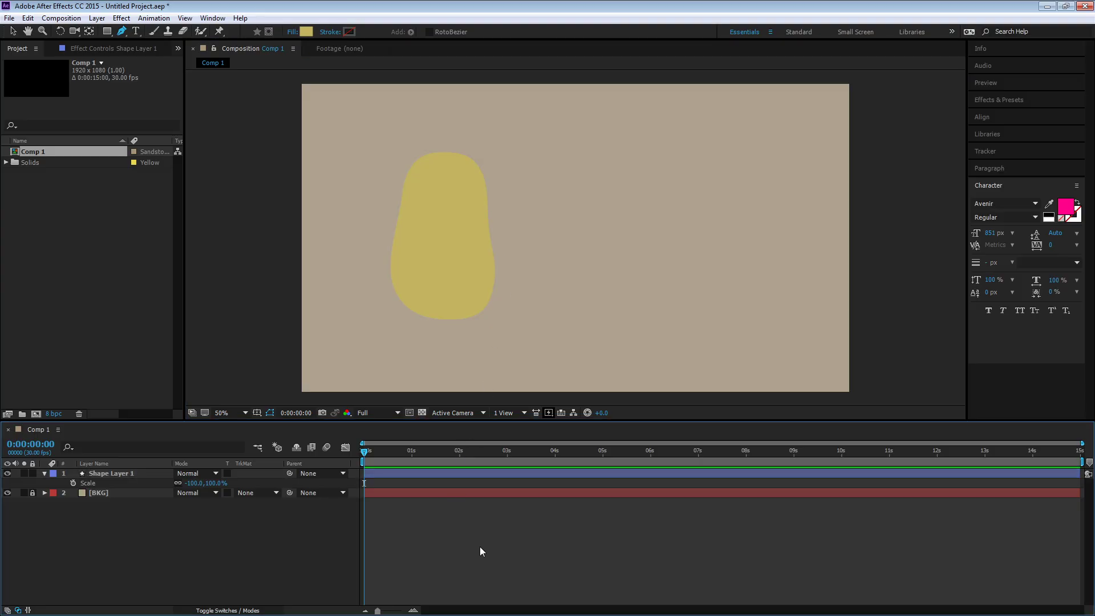
click(480, 294)
click(491, 294)
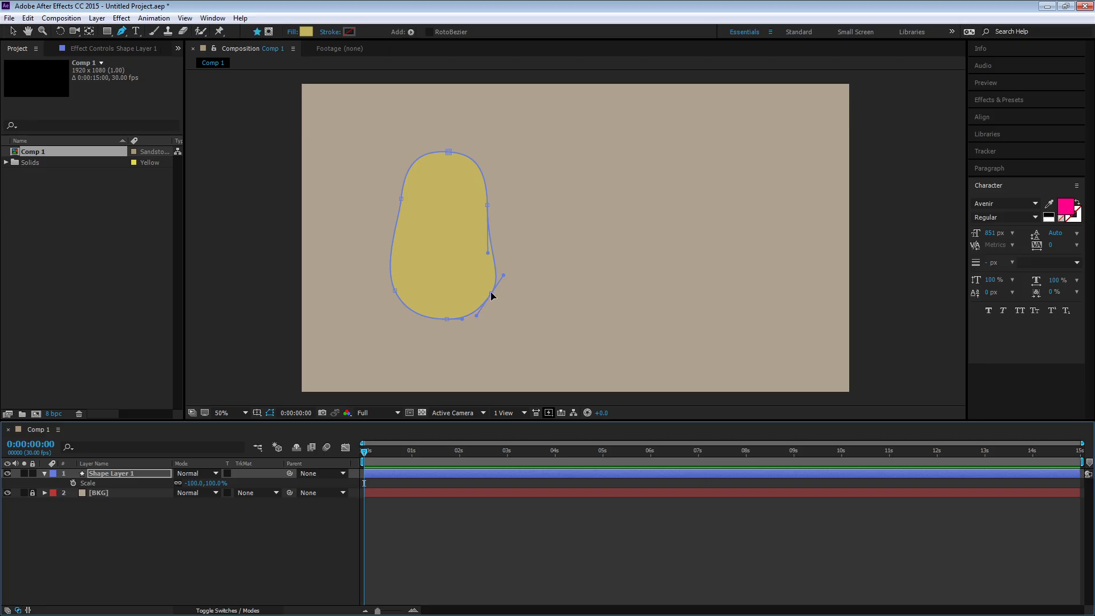
Reshape the yellow shape's lower-right curve by extending and steepening the vertex's lower direction handle, and rename the layer Body
drag(491, 294, 484, 327)
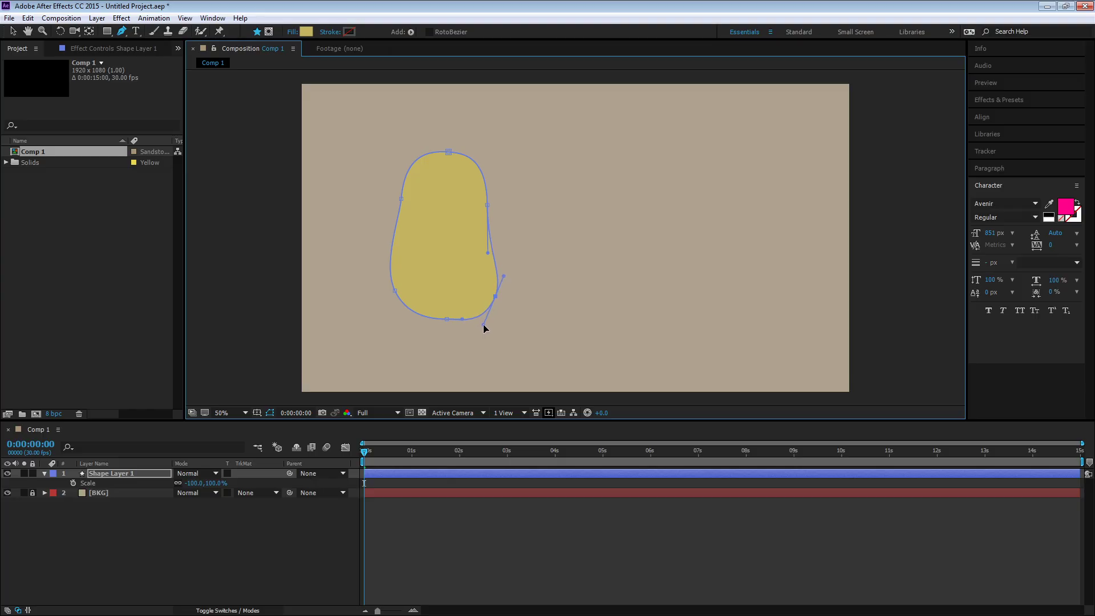
click(484, 518)
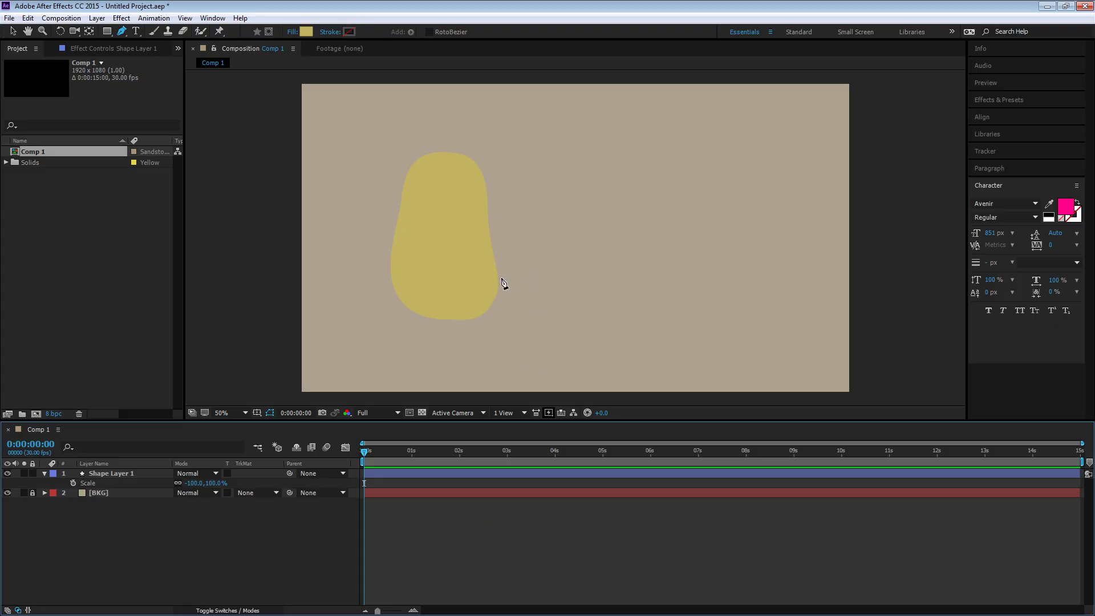
click(131, 474)
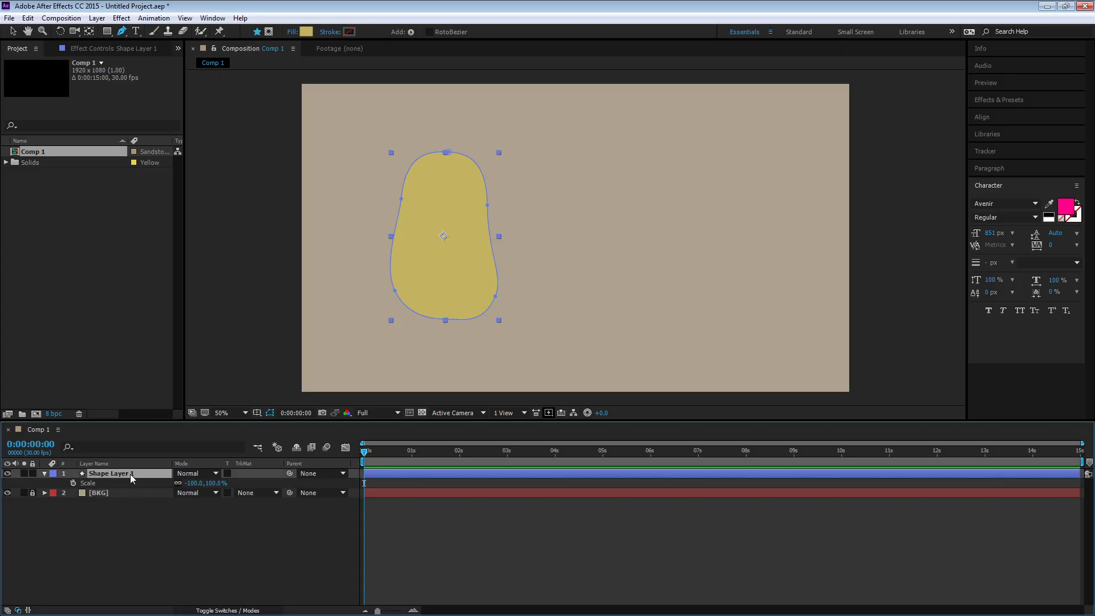
key(Return)
text(Body)
key(Return)
click(128, 529)
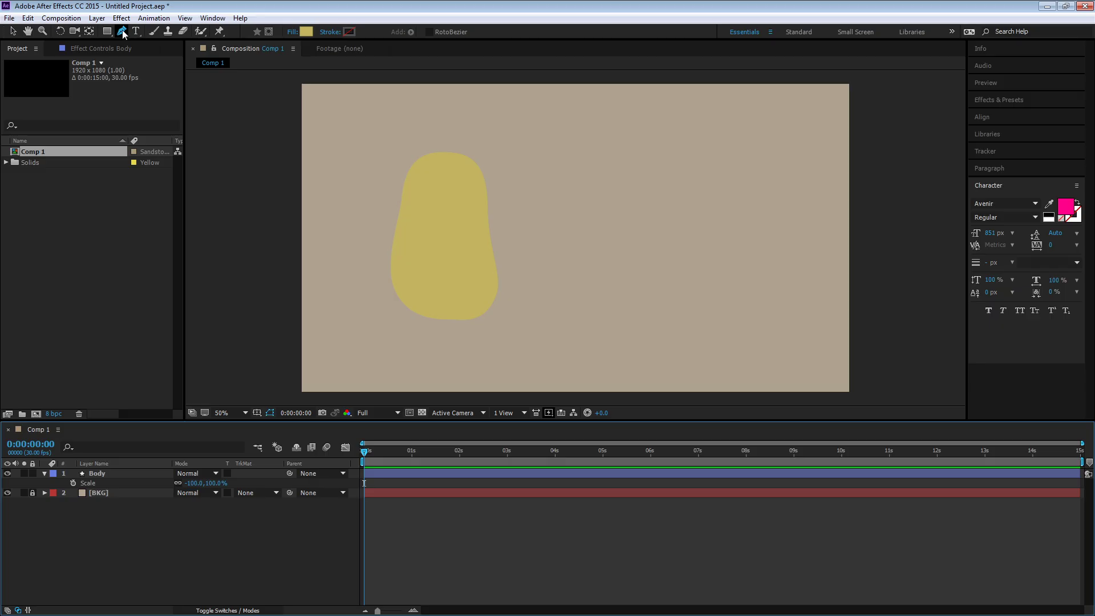
Draw a small upright ellipse as an eye with a dark grey 2E2E2E fill on the upper part of the yellow body
drag(107, 31, 155, 57)
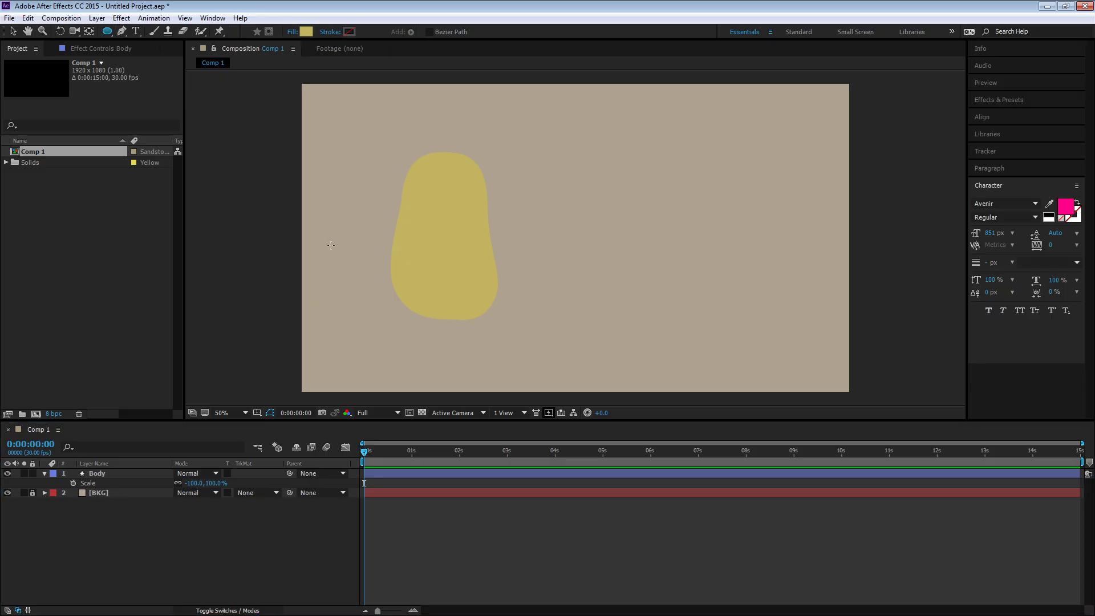
click(307, 32)
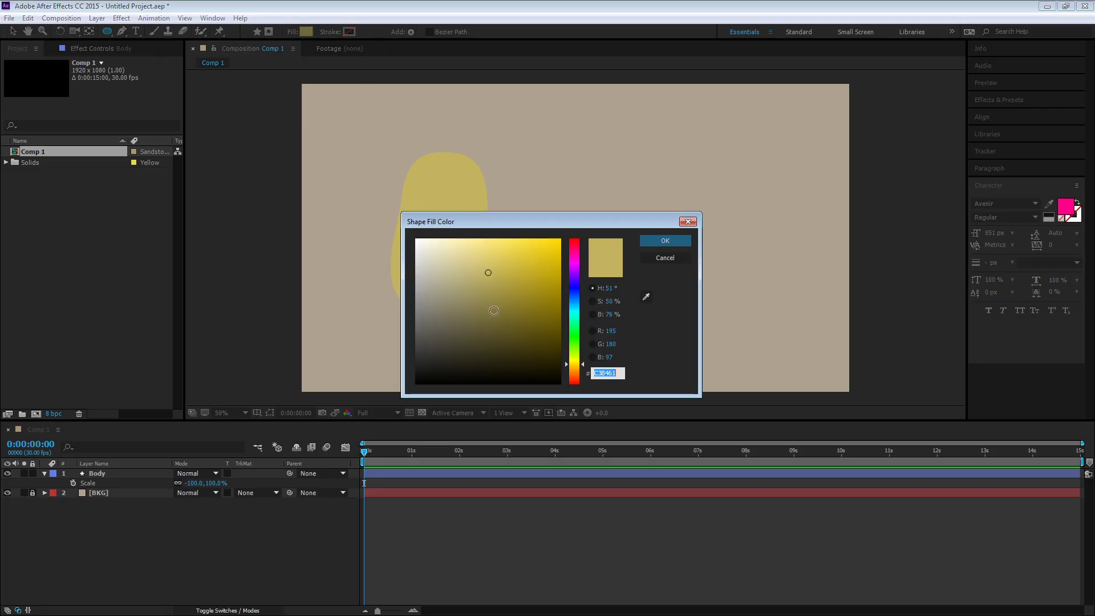
drag(438, 338, 411, 357)
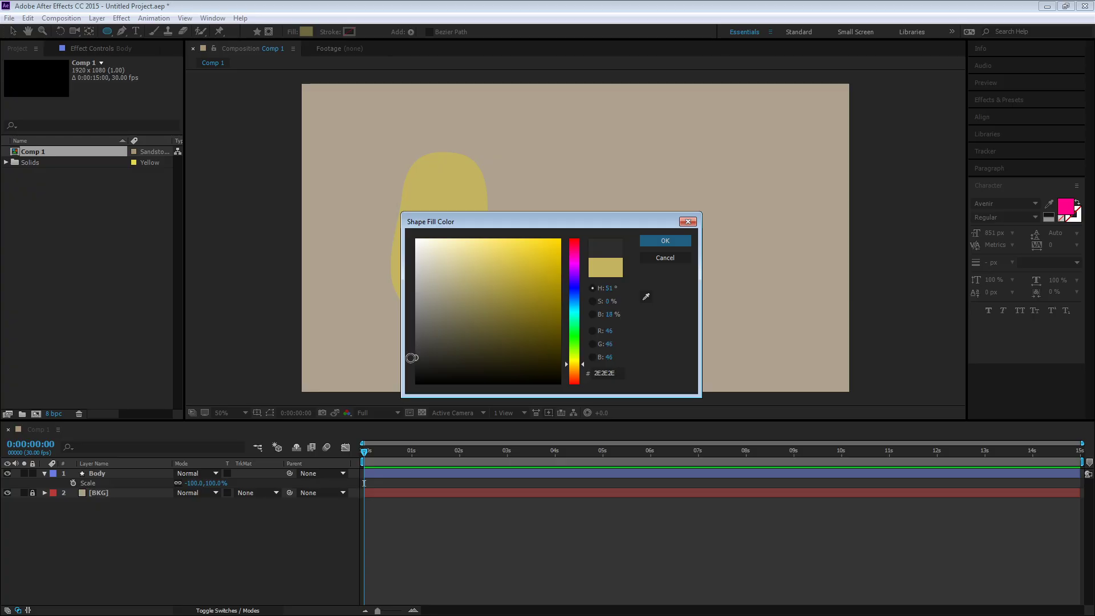
click(665, 241)
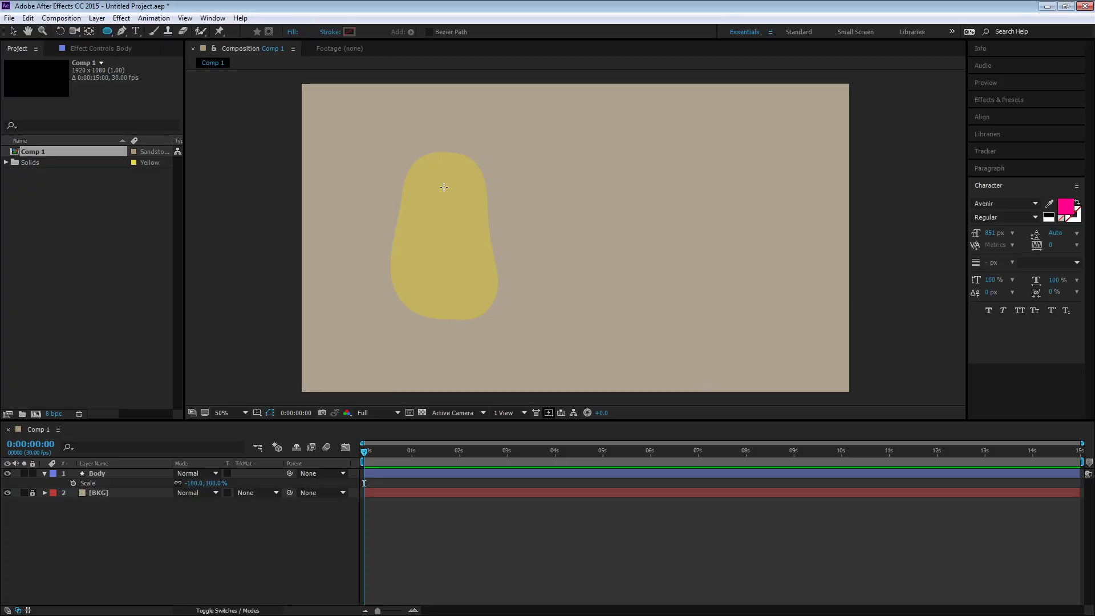
drag(437, 195, 452, 215)
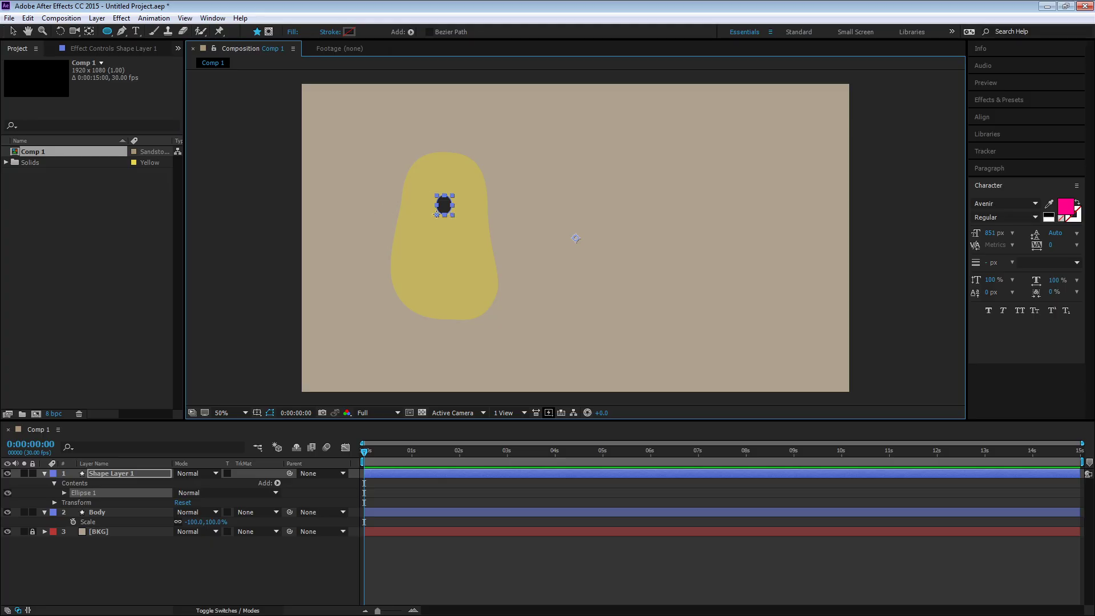
Centre the new shape layer's anchor point on the dark eye ellipse
click(89, 31)
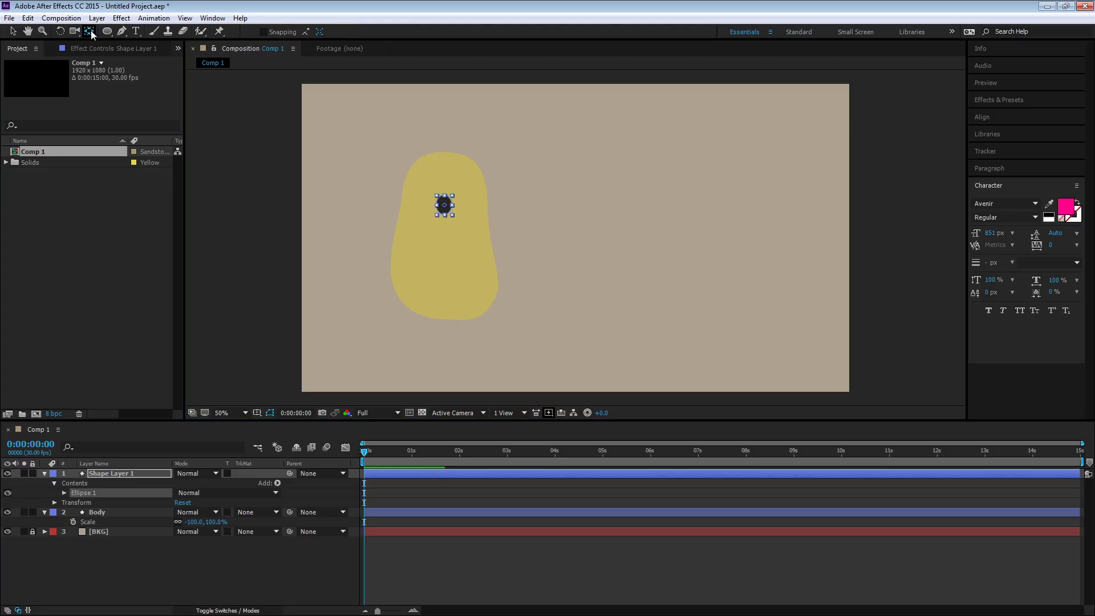
click(113, 474)
scroll(452, 188, up, 2)
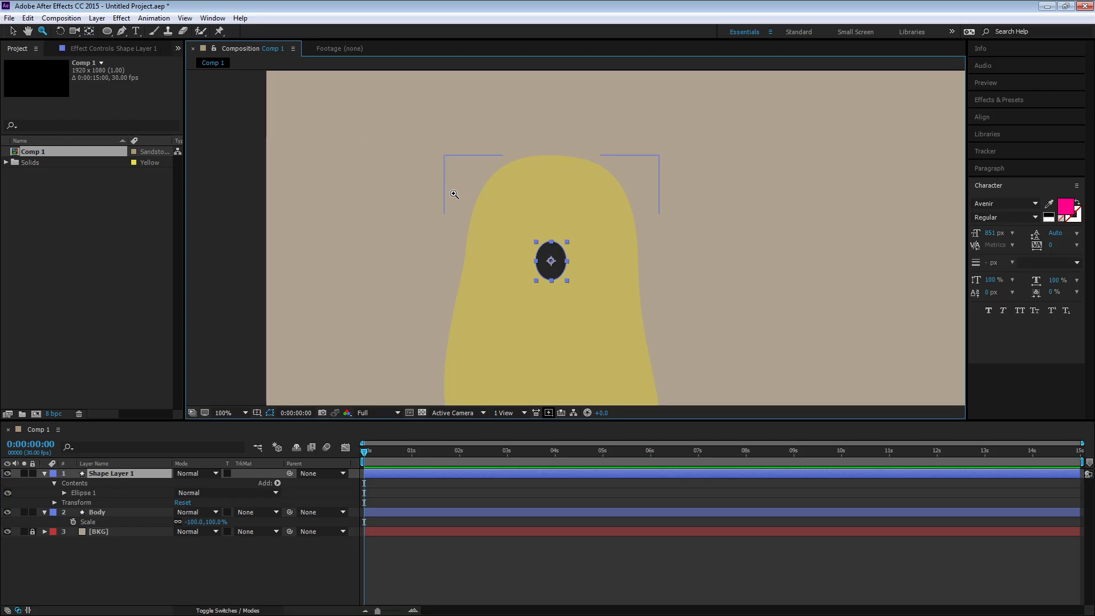
drag(591, 261, 542, 250)
scroll(456, 244, up, 2)
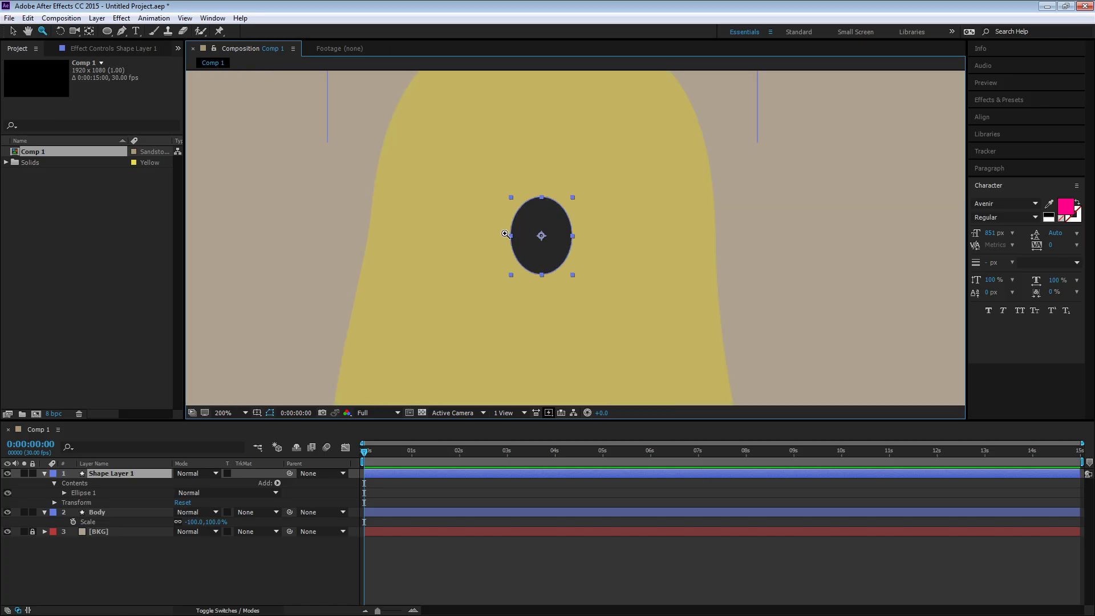
click(107, 31)
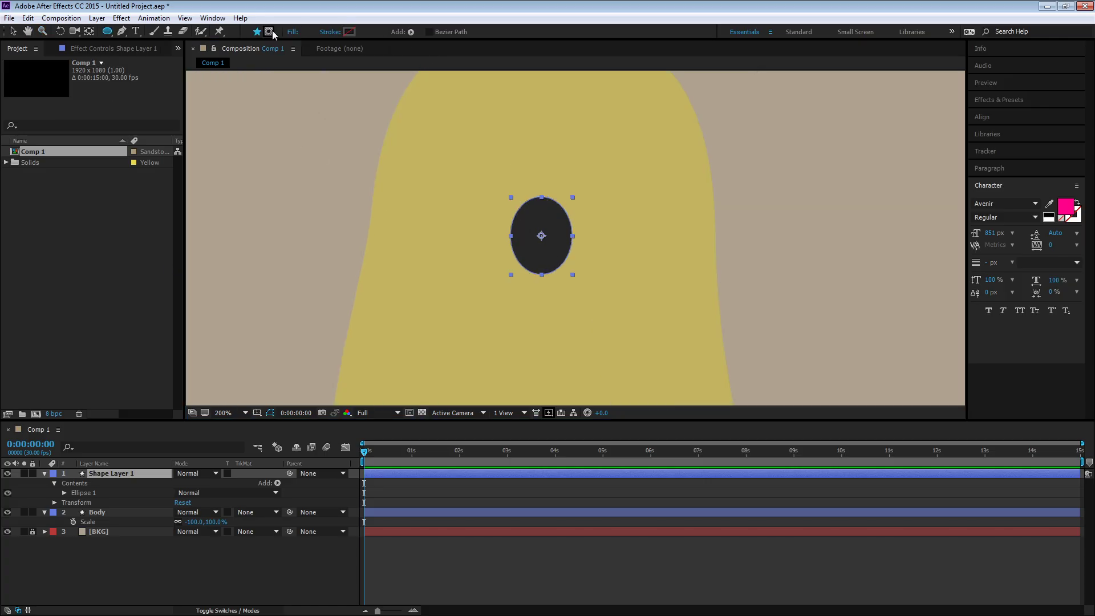
click(306, 32)
click(416, 251)
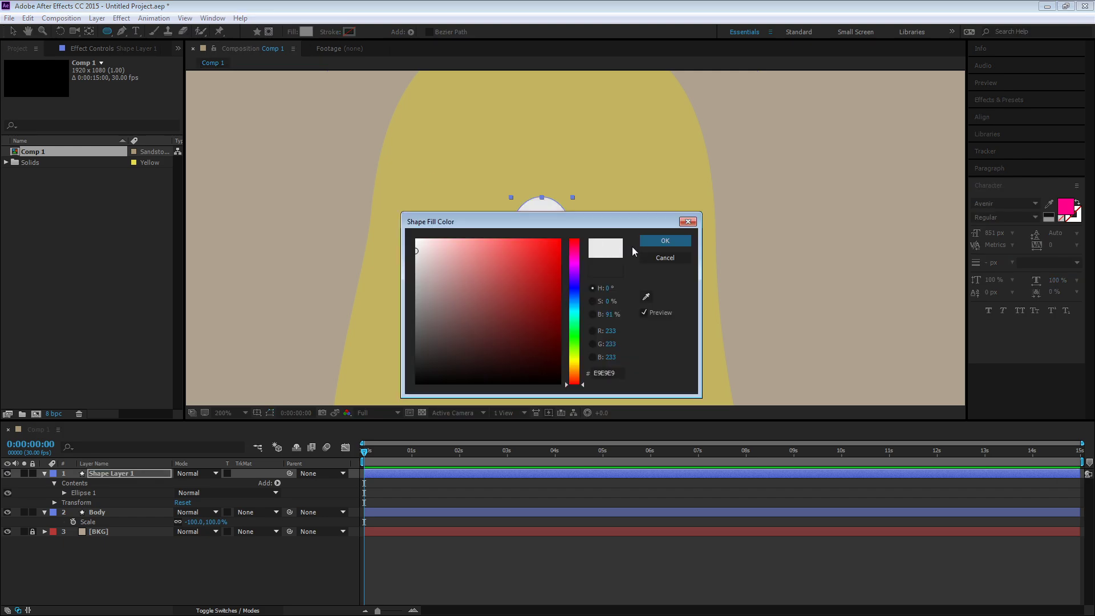
click(665, 258)
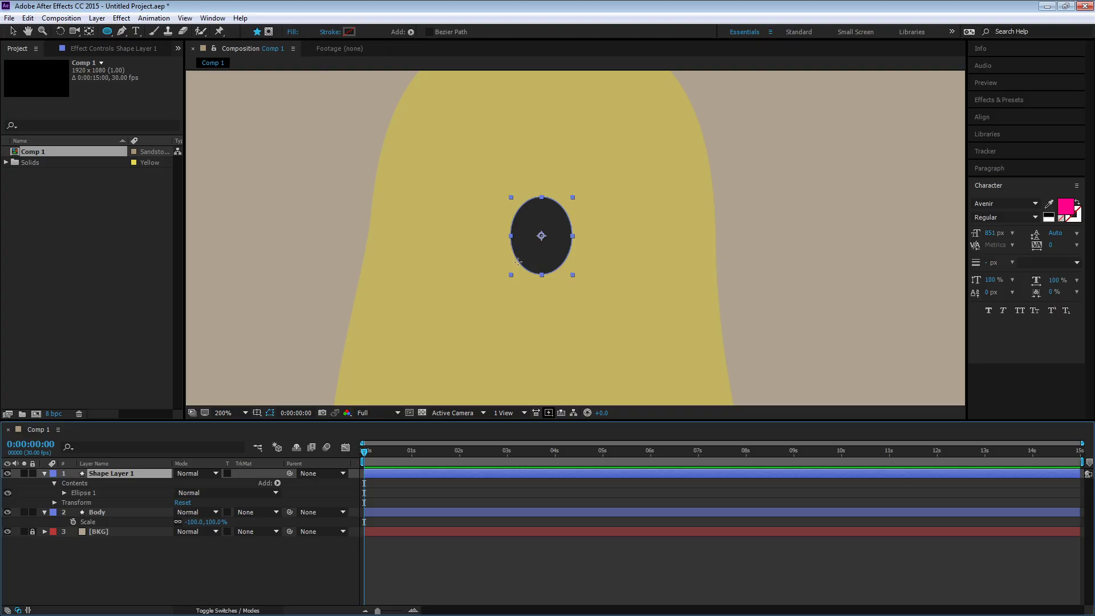
click(86, 494)
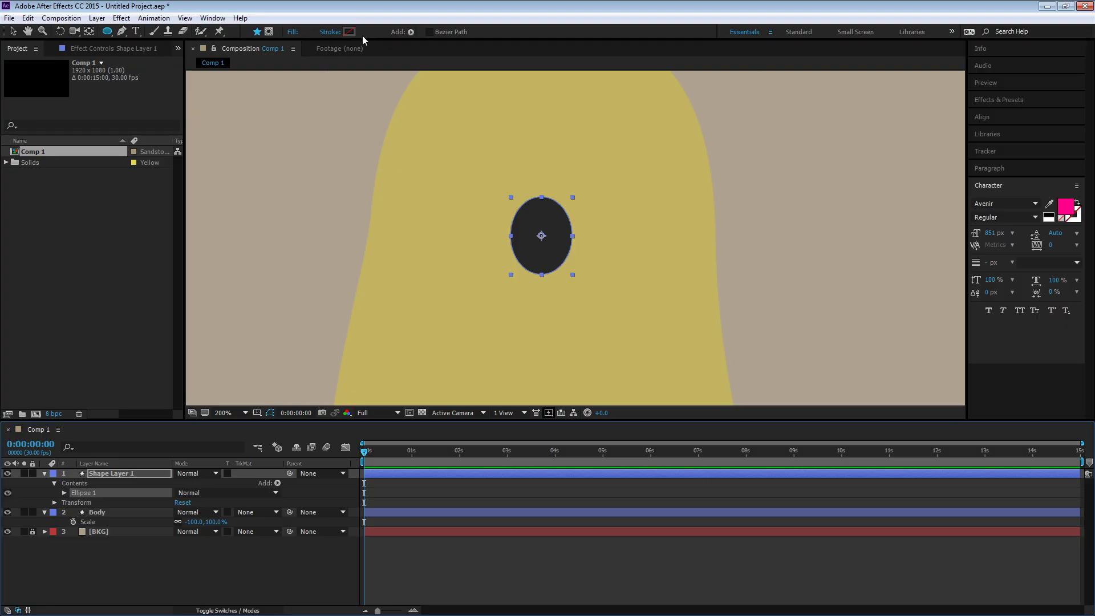
Add a small circle to the eye's shape layer, beside the body's left edge, and set its fill colour to white FFFFFF
click(117, 475)
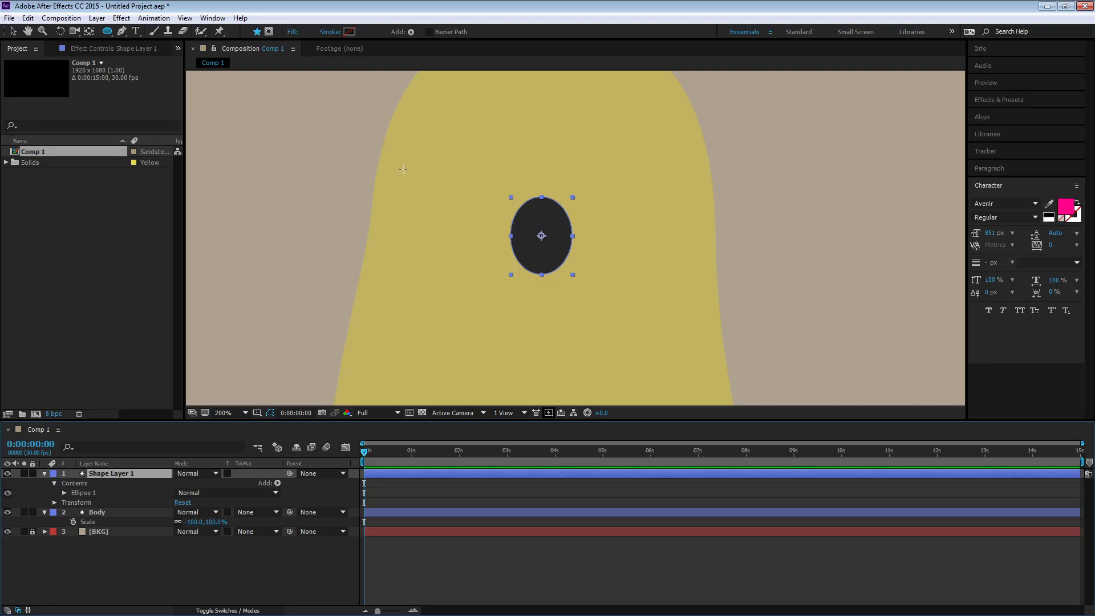
drag(341, 172, 364, 197)
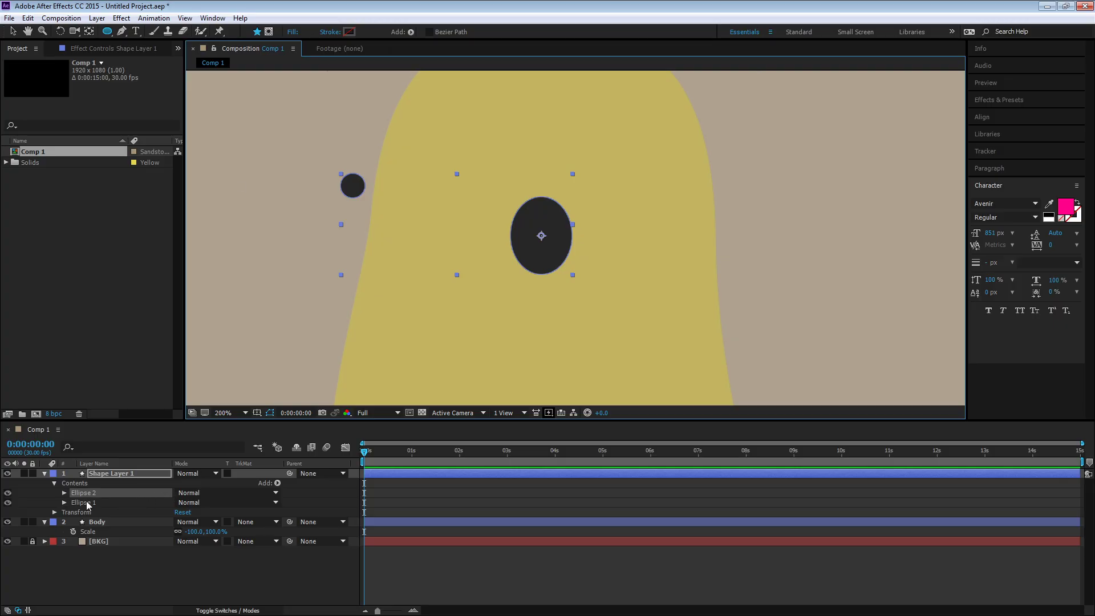
click(64, 493)
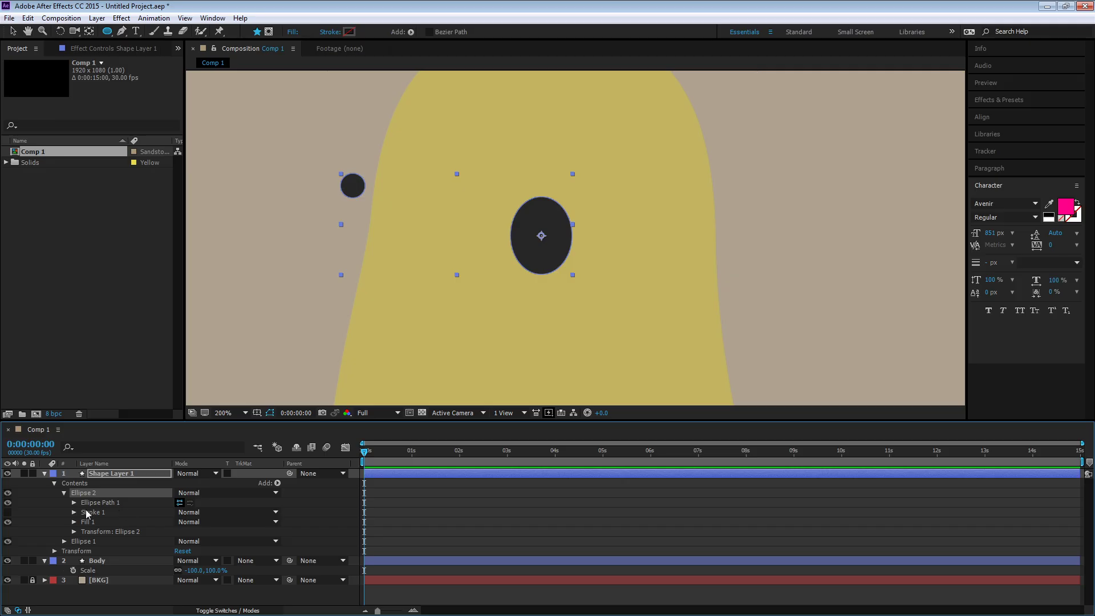
click(75, 522)
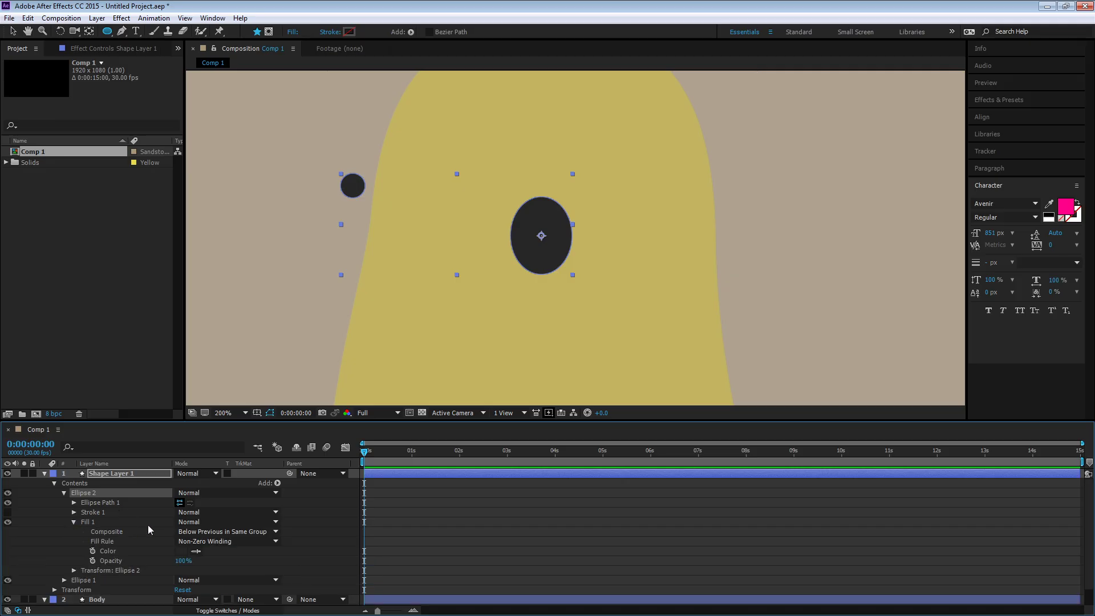
click(182, 550)
drag(434, 263, 377, 222)
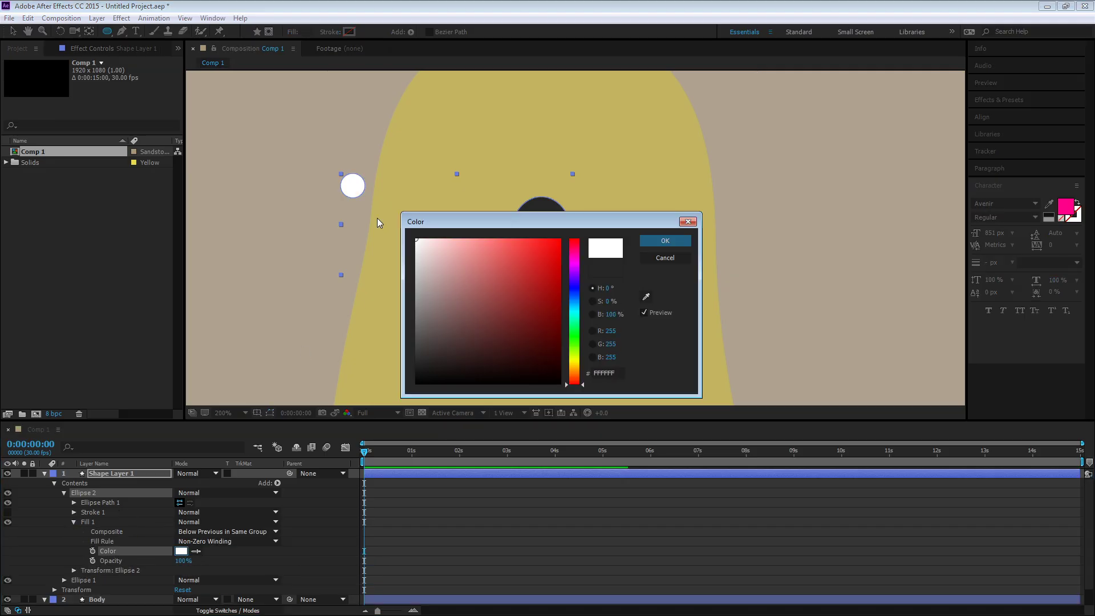
click(664, 240)
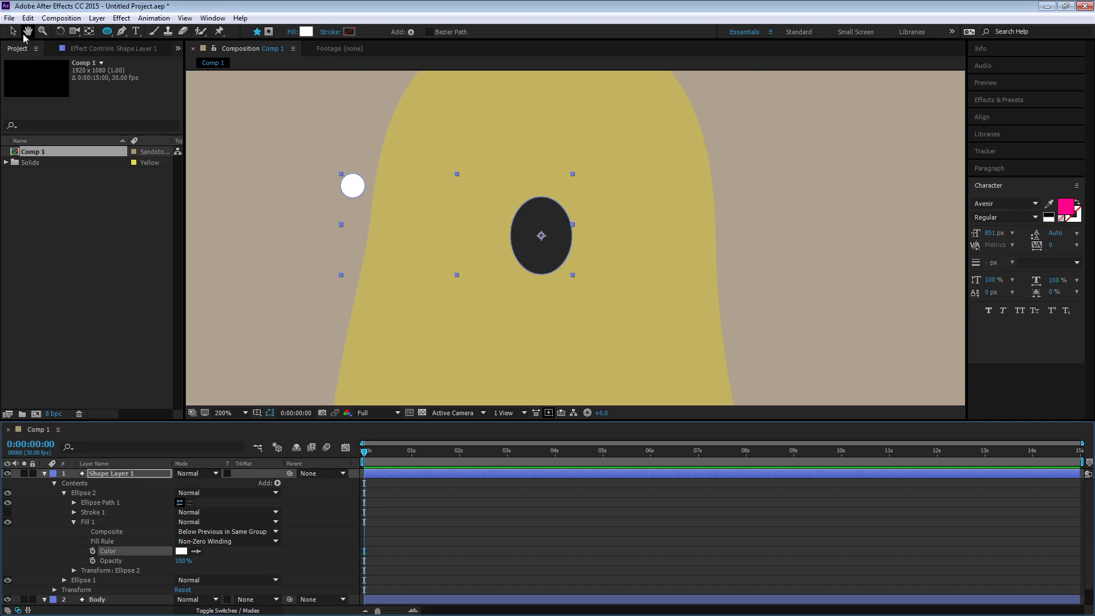
Move the white circle onto the upper-left part of the dark eye as a highlight
key(v)
drag(361, 194, 535, 226)
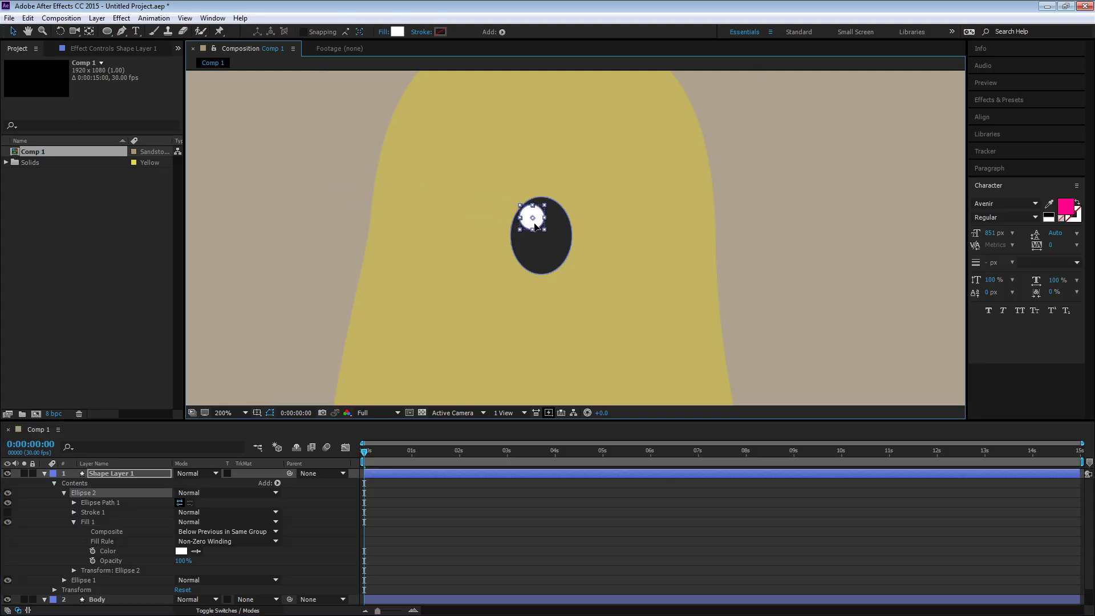
click(259, 232)
Rename the eye's shape layer as Eye Left
click(535, 250)
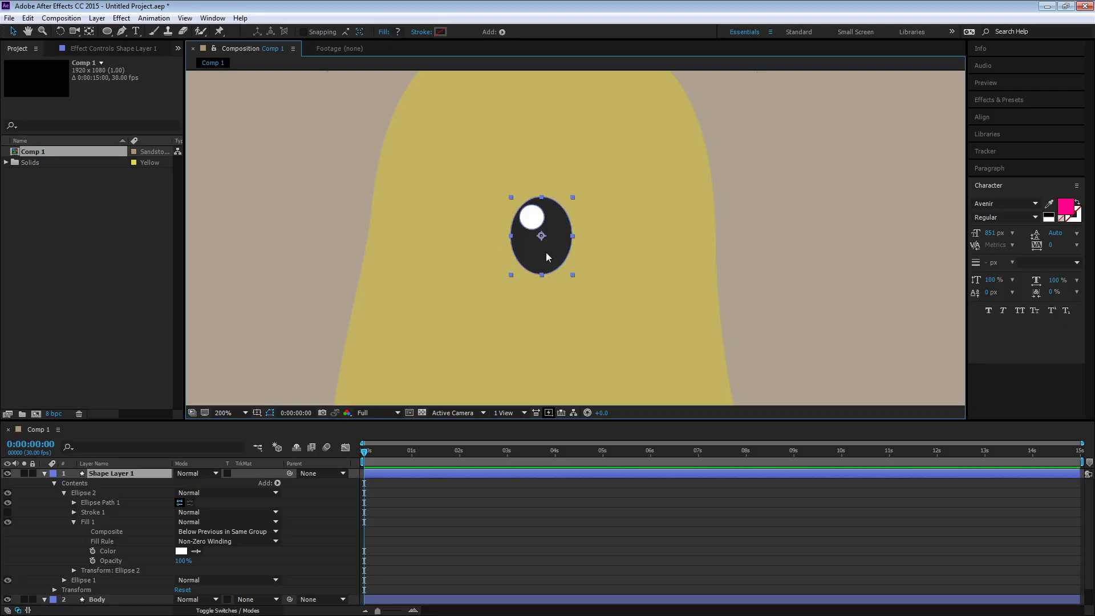
click(115, 473)
key(Return)
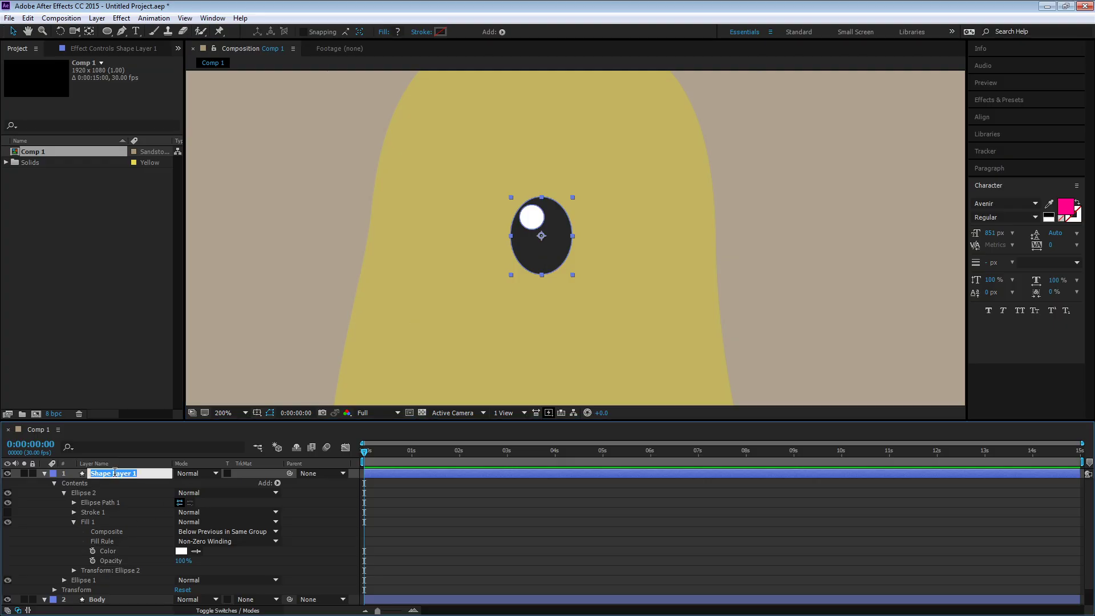
text(Eye Left)
key(Return)
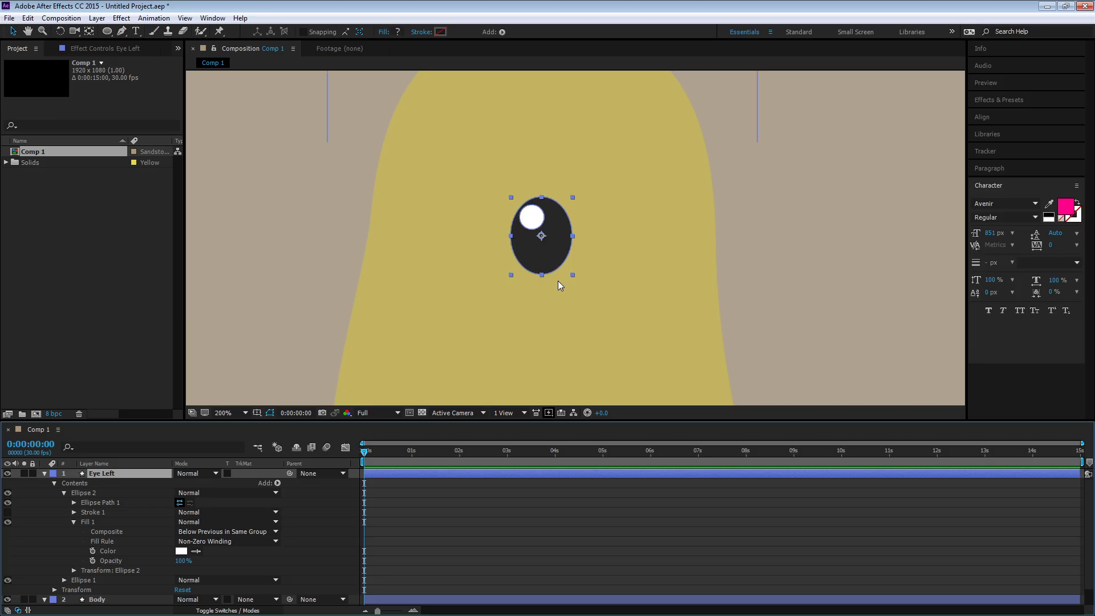
Draw a larger circle within the Eye Left layer and position it over the lower-right part of the eye
click(107, 31)
click(89, 494)
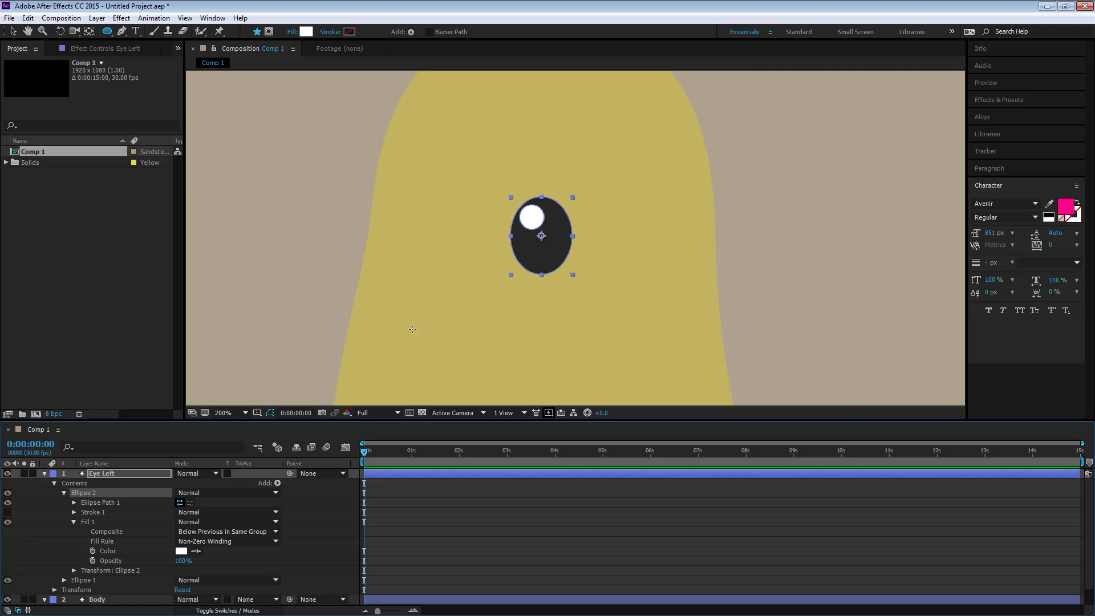
drag(509, 236, 563, 290)
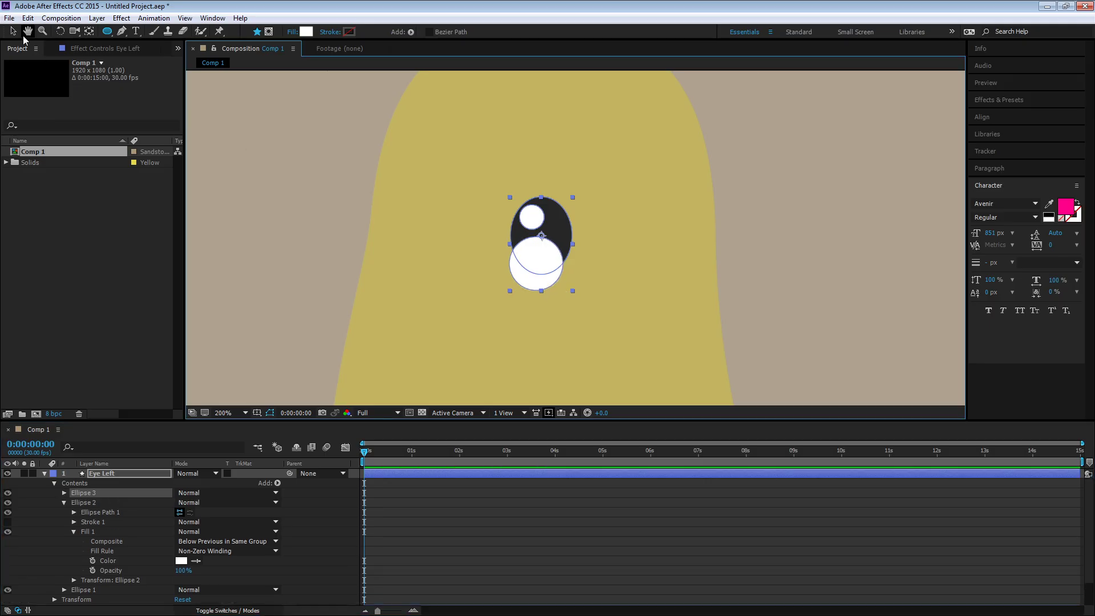
key(v)
mouse_move(536, 279)
mouse_down()
mouse_move(550, 282)
mouse_move(543, 272)
mouse_up()
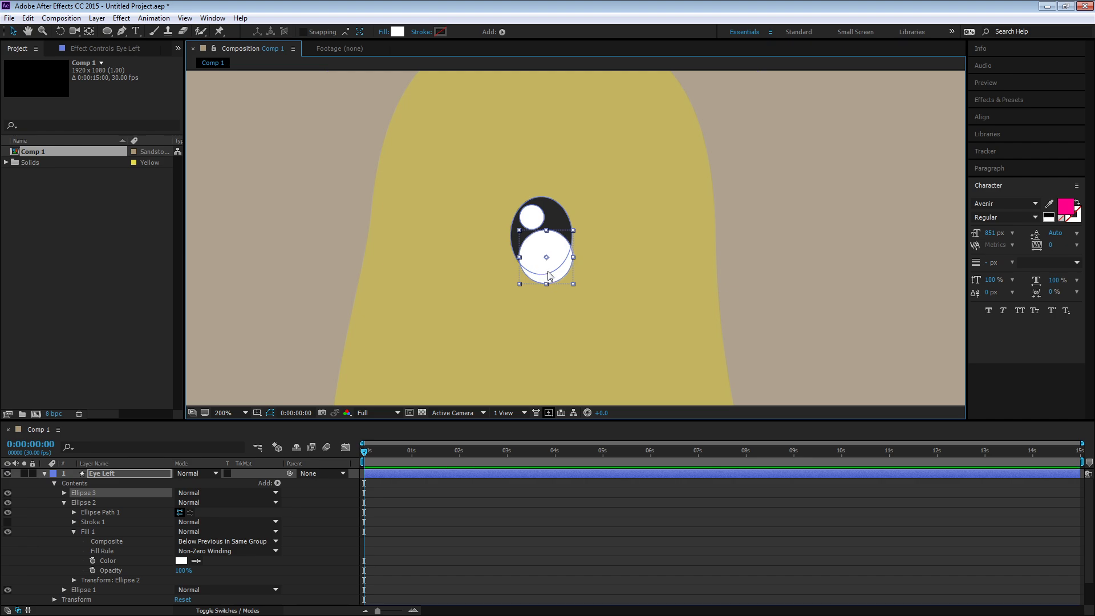
Sample the body's yellow for the larger circle's fill and darken it to olive 9C8F45
click(397, 31)
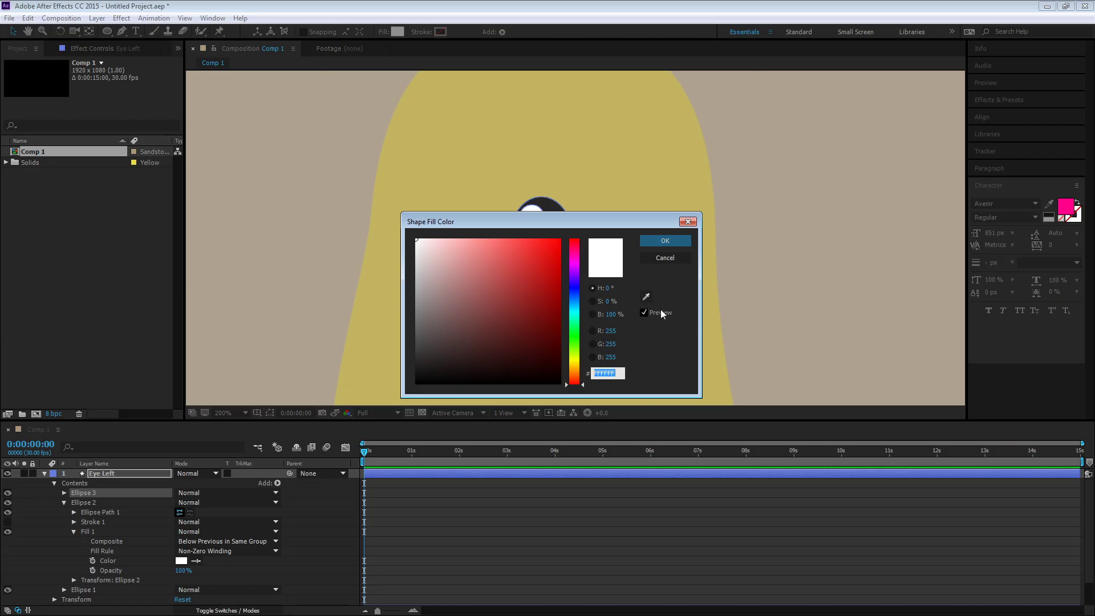
click(646, 295)
click(621, 165)
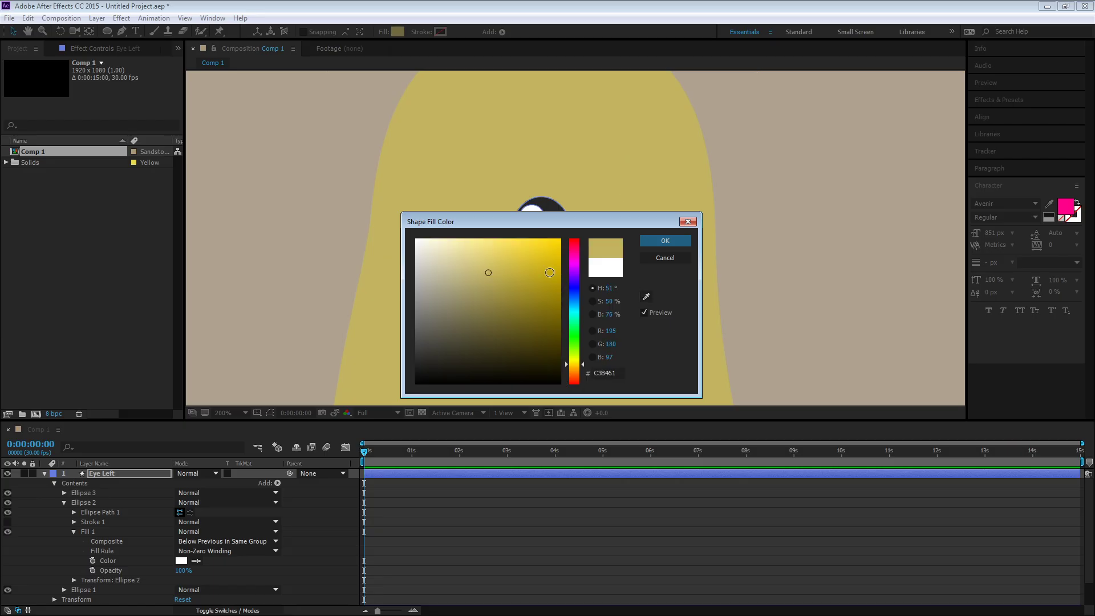
click(497, 294)
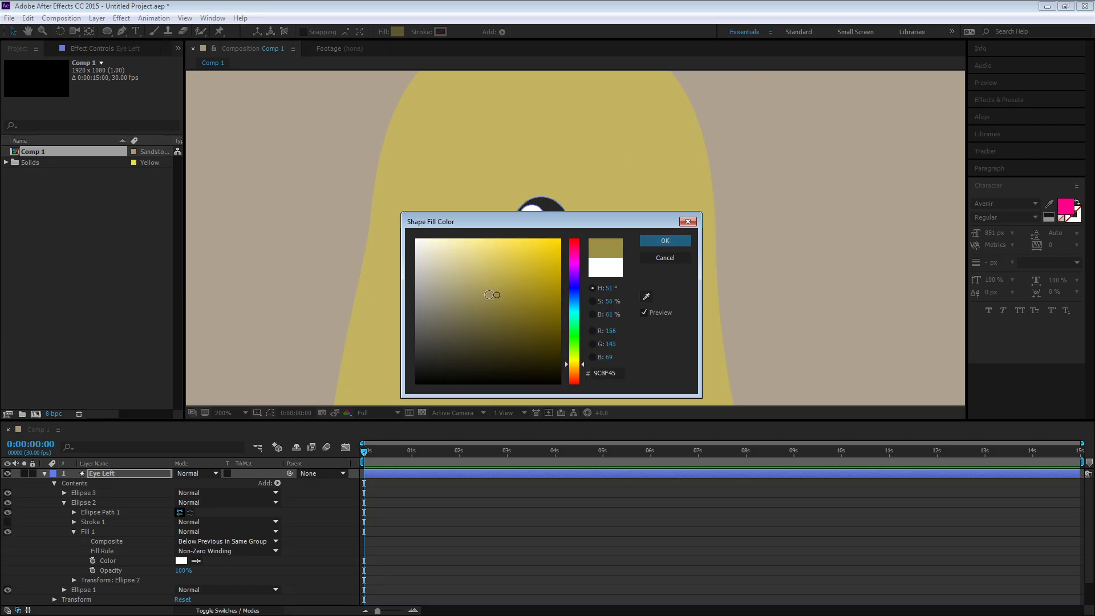
click(665, 240)
click(354, 295)
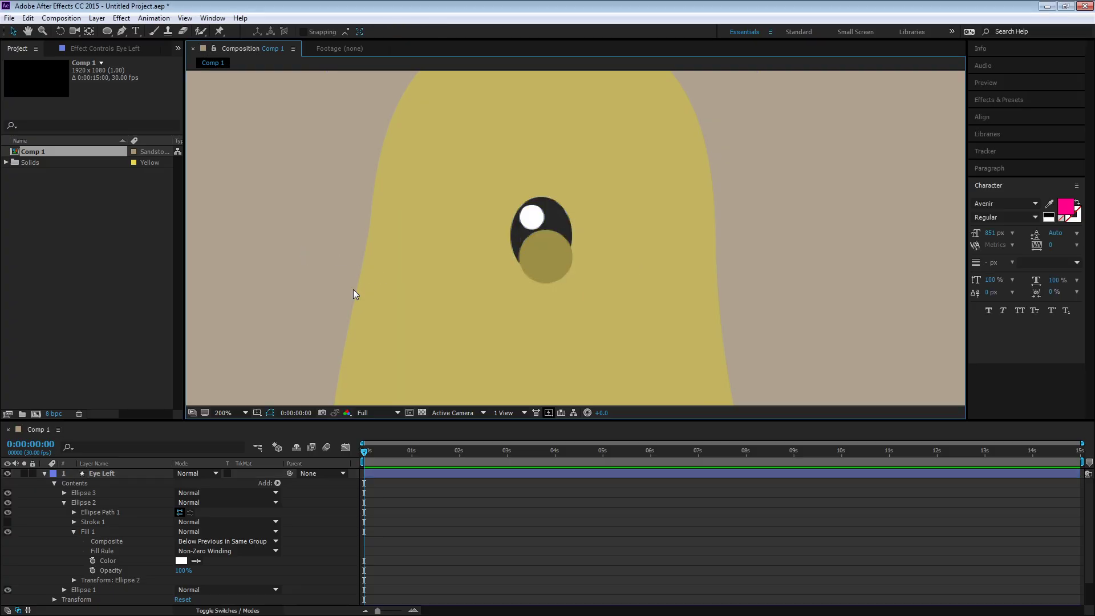
Move the olive circle, Ellipse 3, below Ellipse 1 in the Eye Left contents so it sits behind the dark eye
click(546, 273)
click(88, 494)
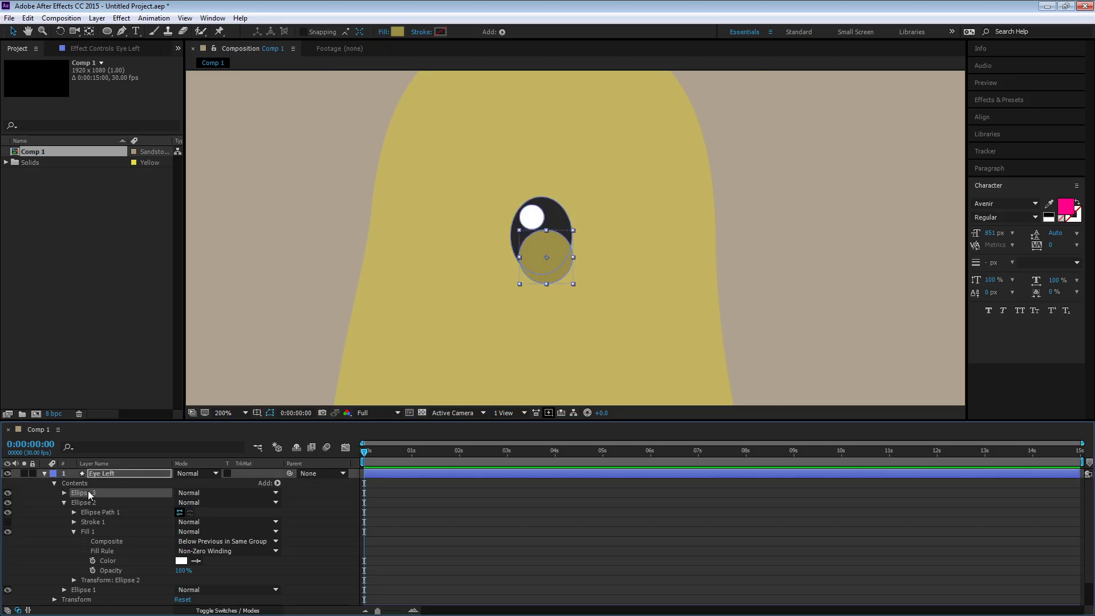
ctrl+click(91, 591)
drag(94, 595, 95, 597)
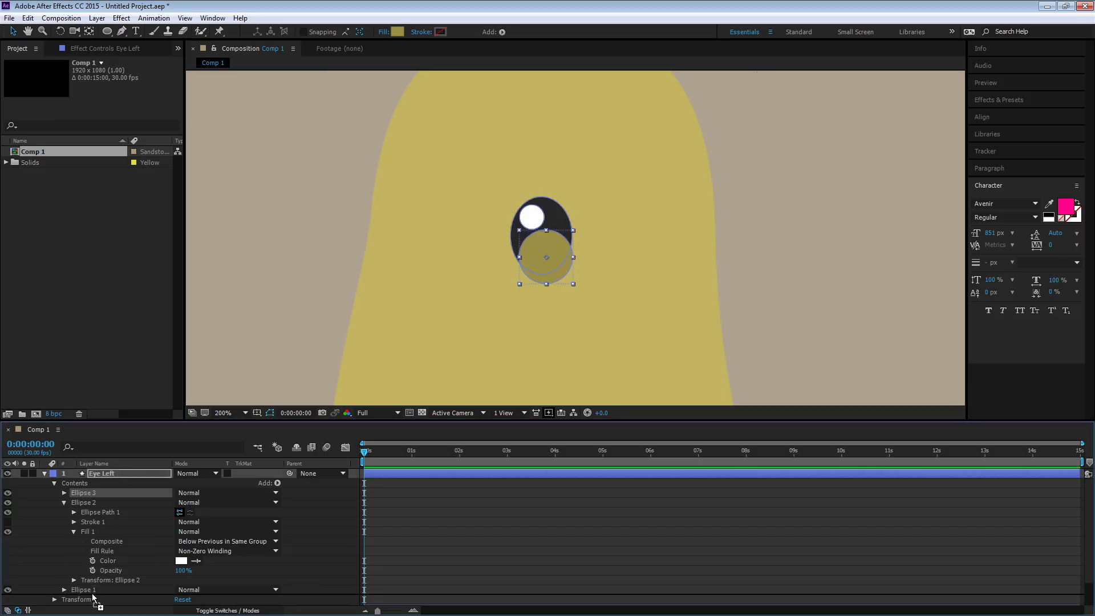
click(303, 243)
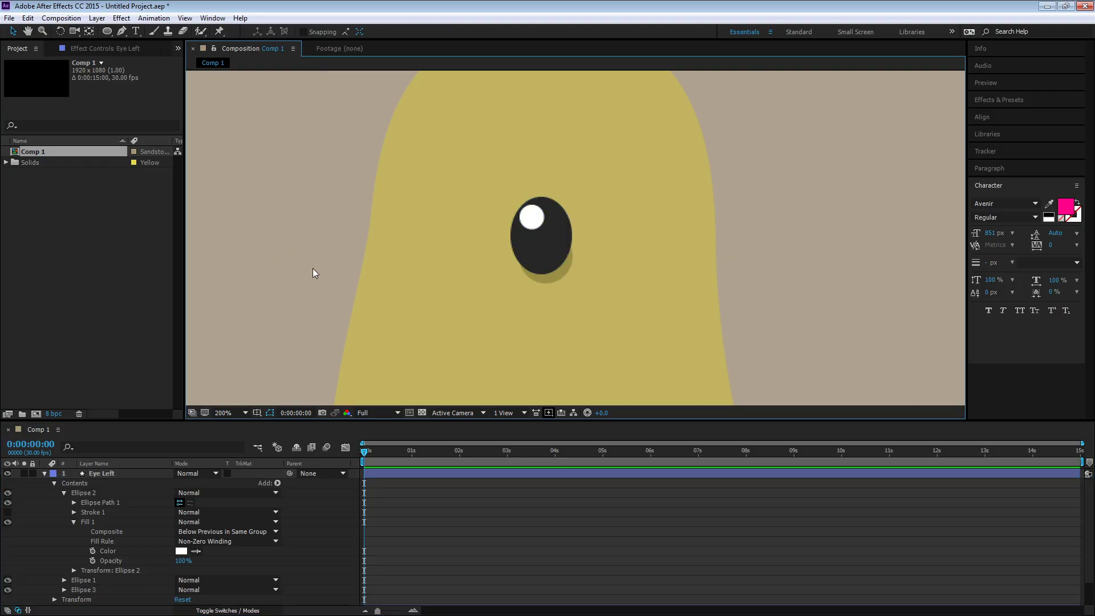
Stretch the olive ellipse wider and taller to form a shadow under the dark eye, and collapse the Eye Left layer
click(563, 276)
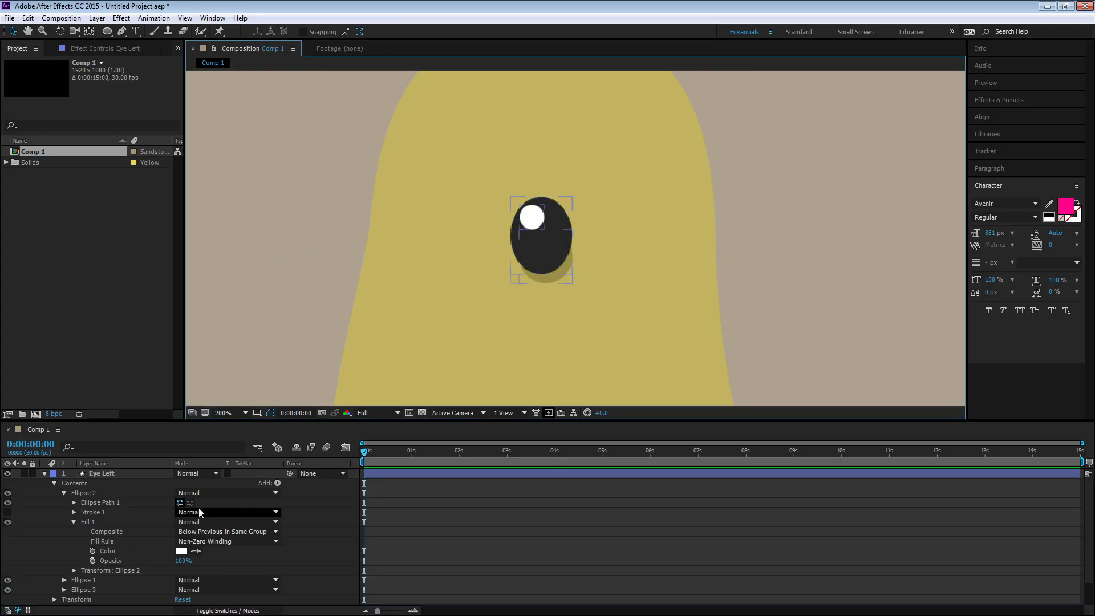
click(85, 589)
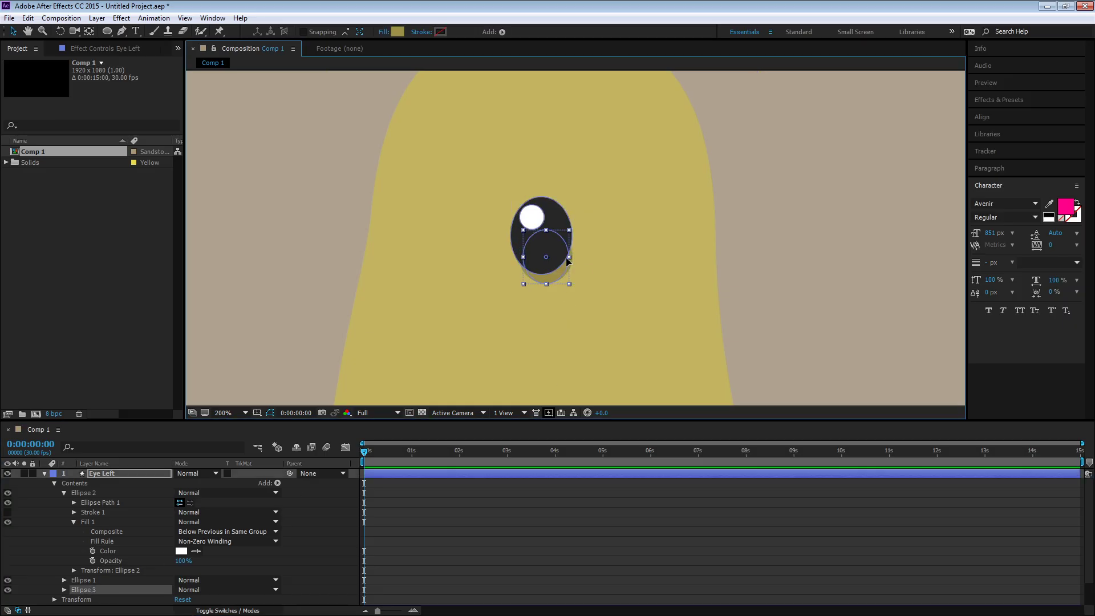
drag(520, 257, 561, 280)
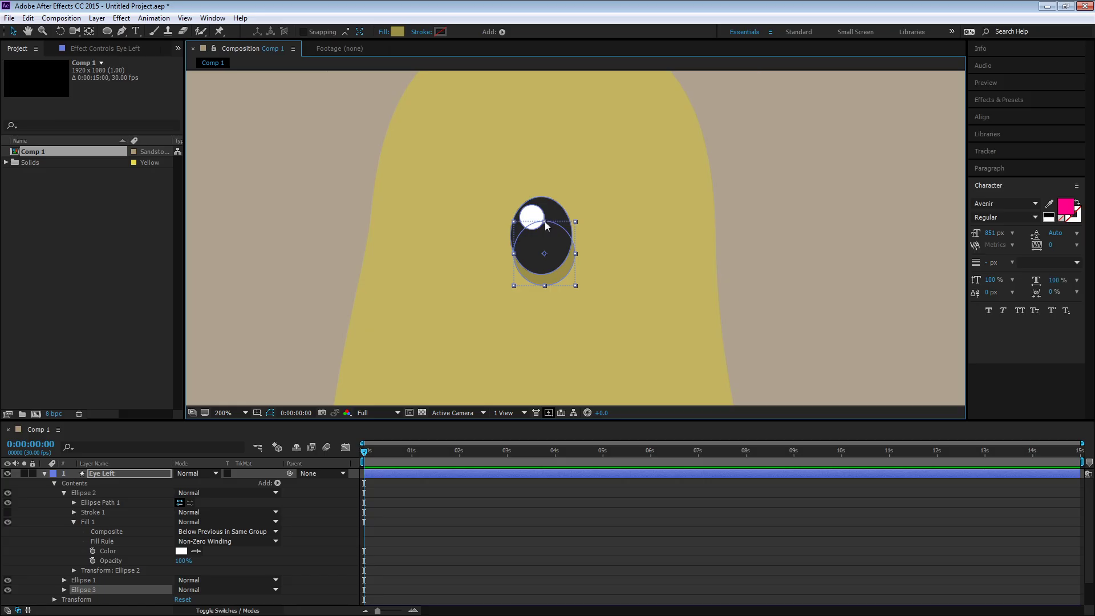
drag(544, 222, 544, 216)
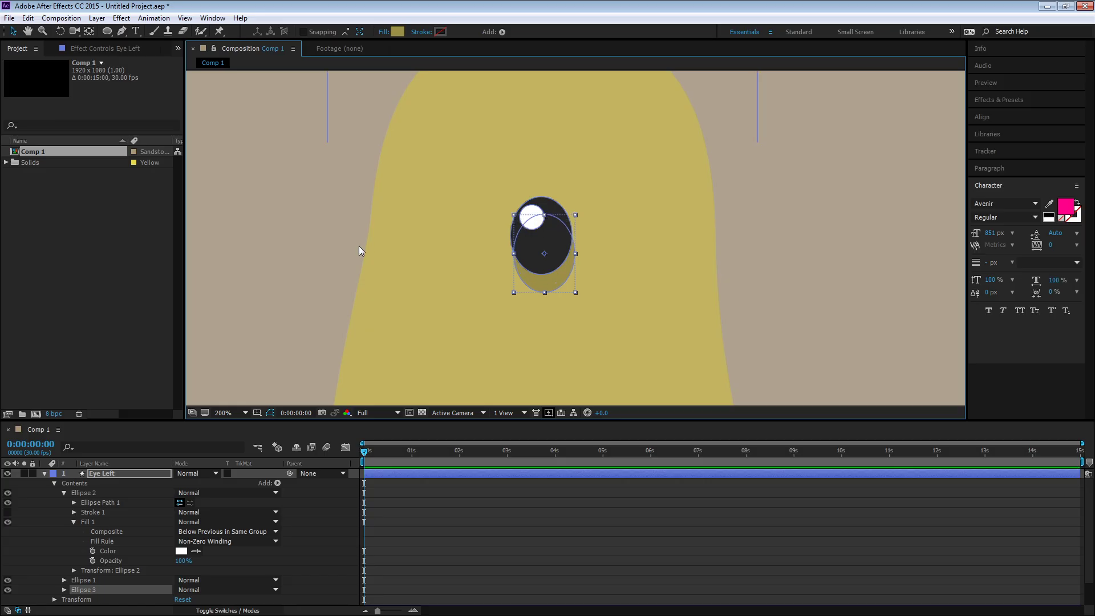
click(294, 258)
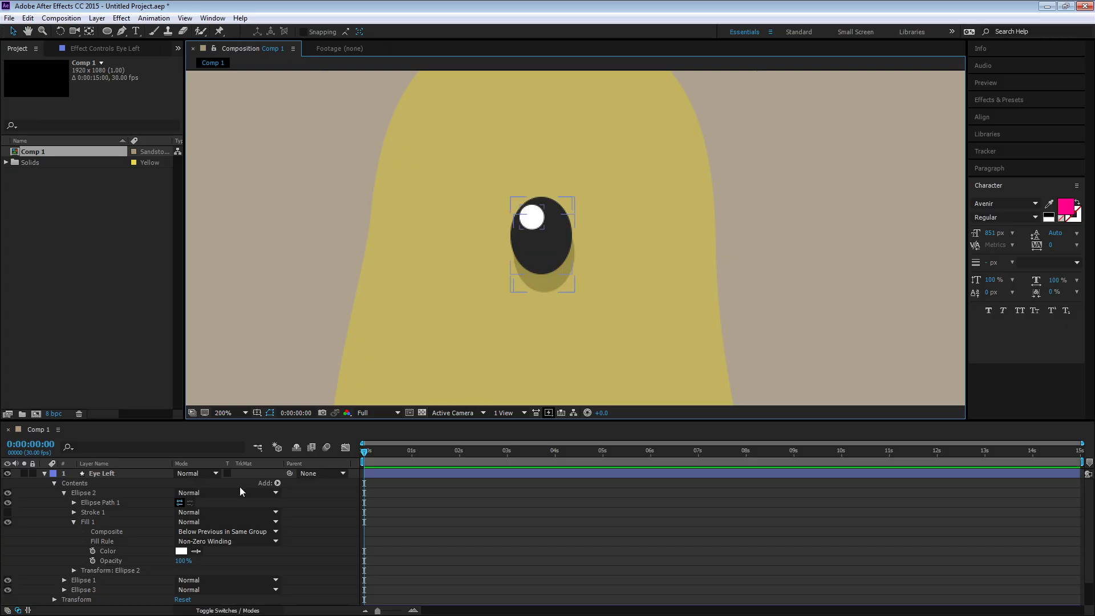
click(112, 473)
click(44, 474)
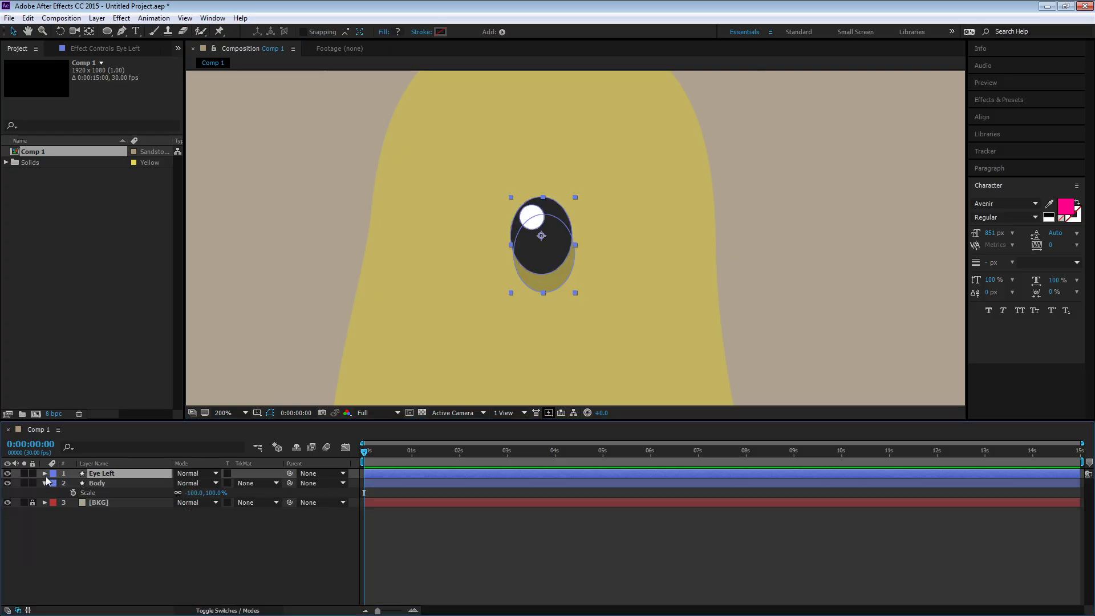
click(275, 283)
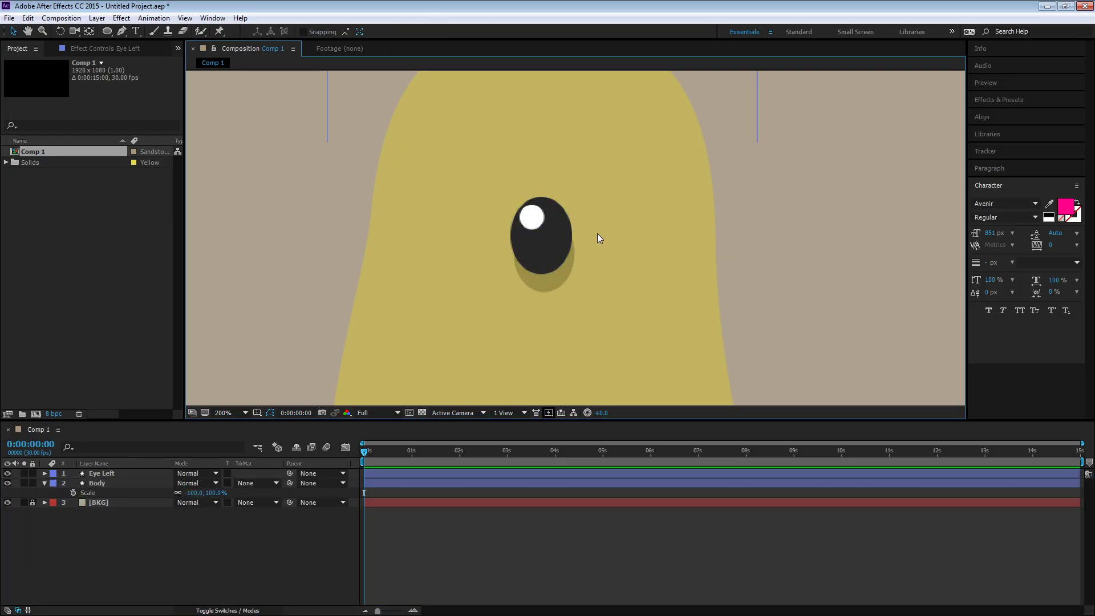
Duplicate the Eye Left layer and place the copy slightly higher near the body's right edge
click(552, 244)
click(138, 515)
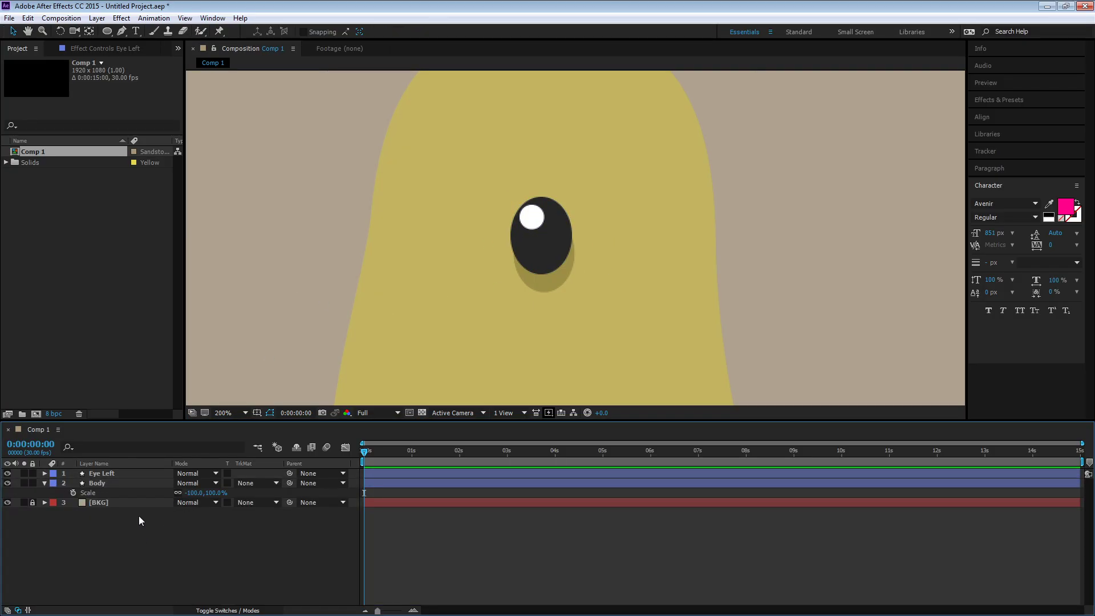
click(122, 473)
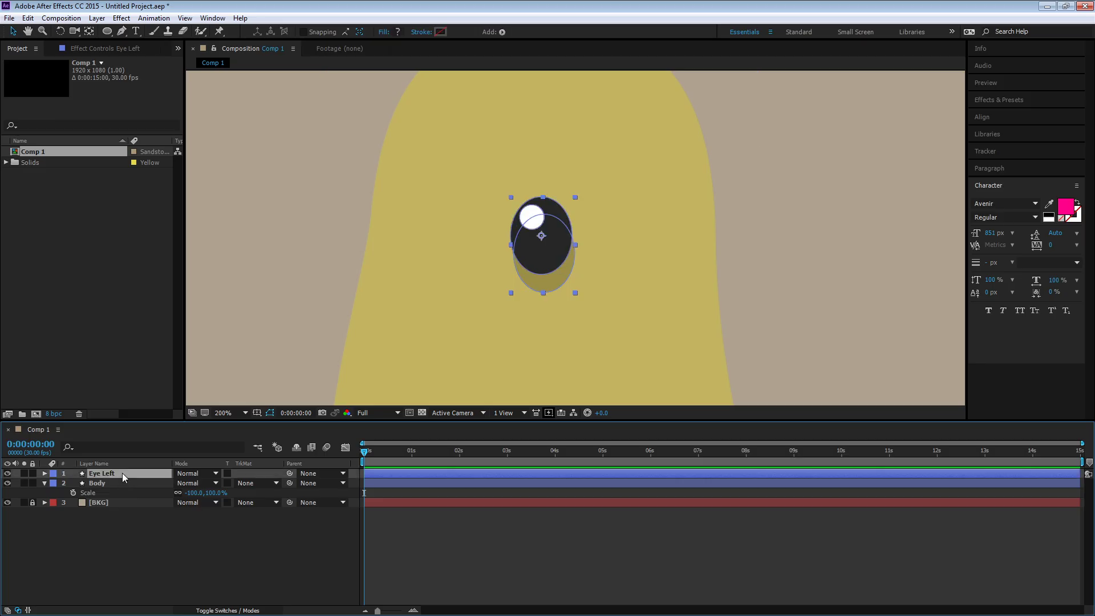
key(ctrl+d)
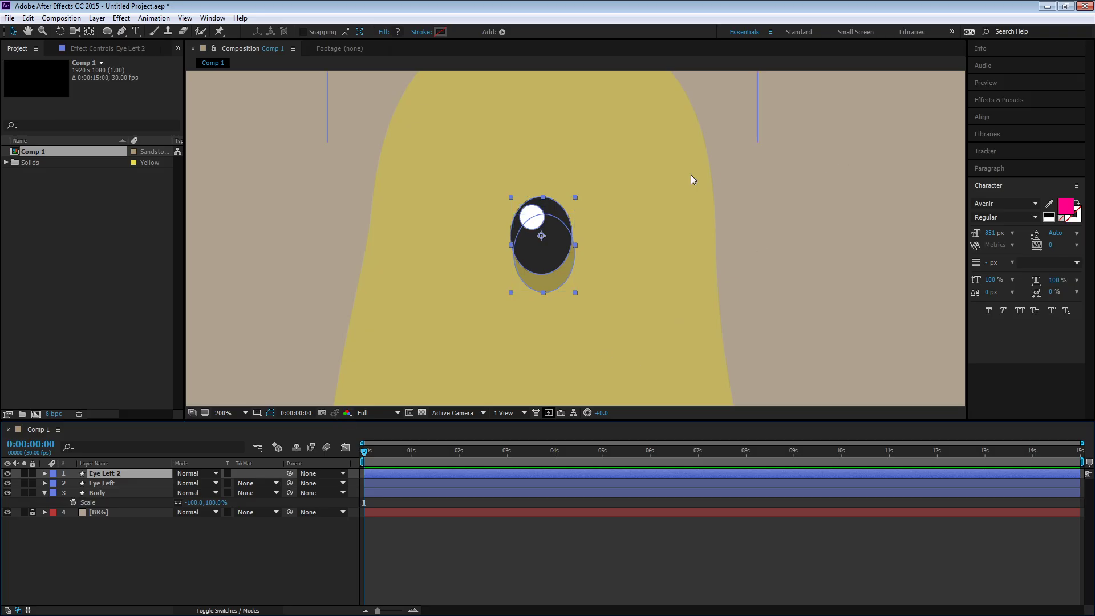
drag(571, 238, 687, 232)
key(Return)
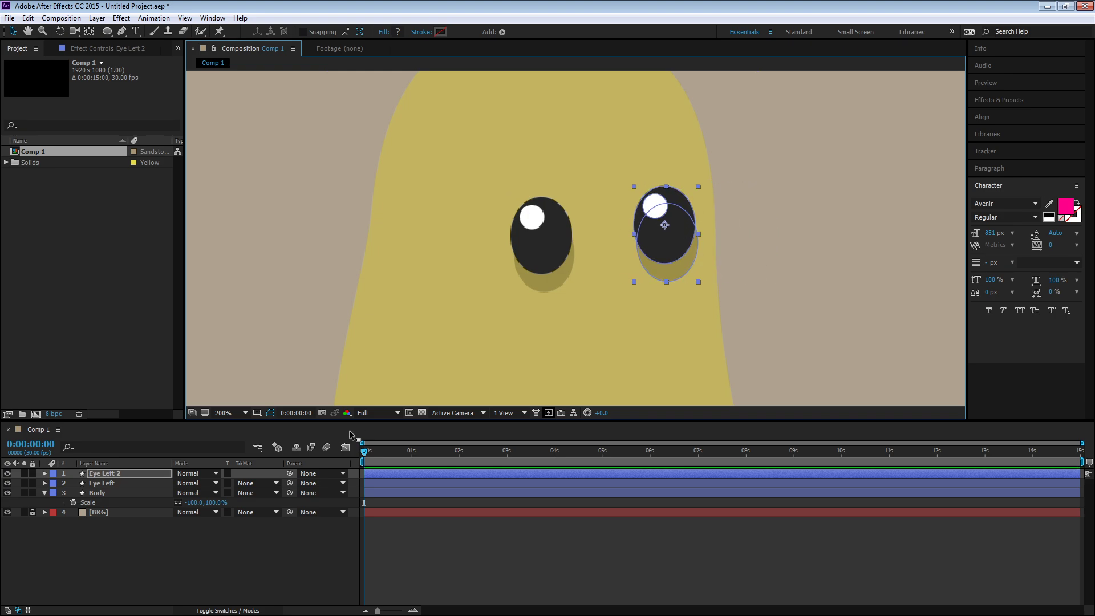
click(119, 569)
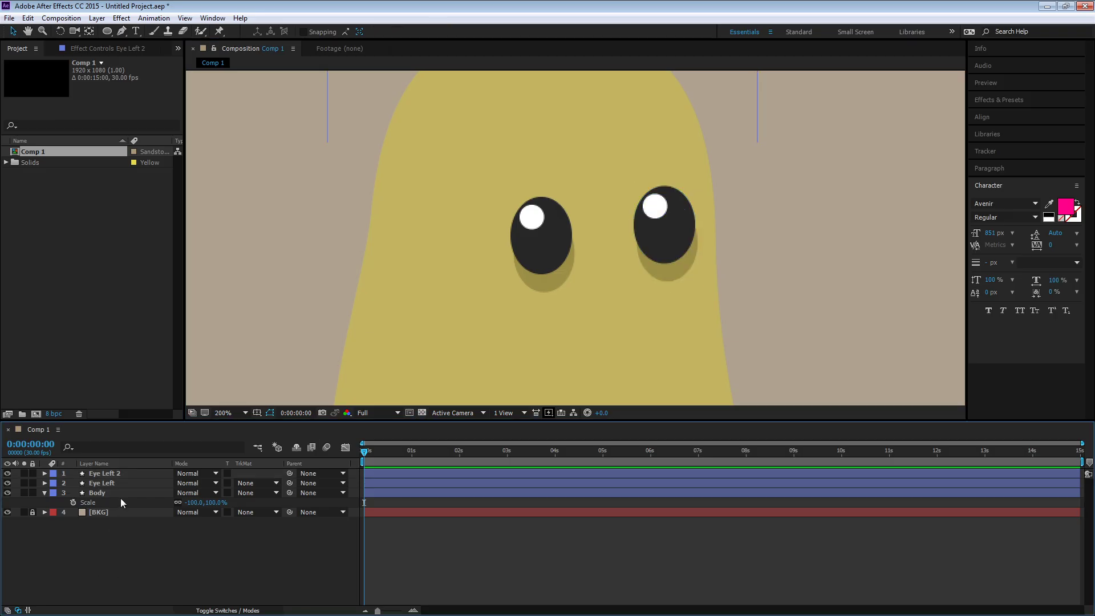
Rename the duplicated eye layer as Eye Right
click(120, 483)
click(123, 473)
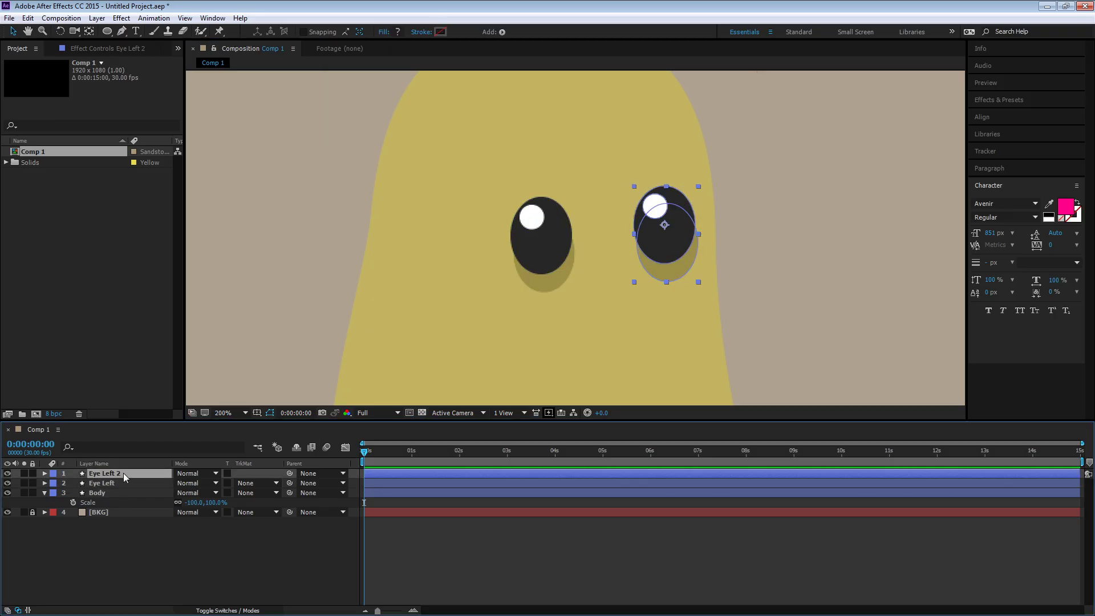
key(Return)
click(123, 474)
key(BackSpace)
key(BackSpace)
key(BackSpace)
key(BackSpace)
key(BackSpace)
key(BackSpace)
text(R)
key(Return)
Draw a four-point mouth shape below the eyes with the Pen tool on a new shape layer, curving its left and lower edges
key(z)
alt+click(449, 216)
scroll(513, 278, down, 3)
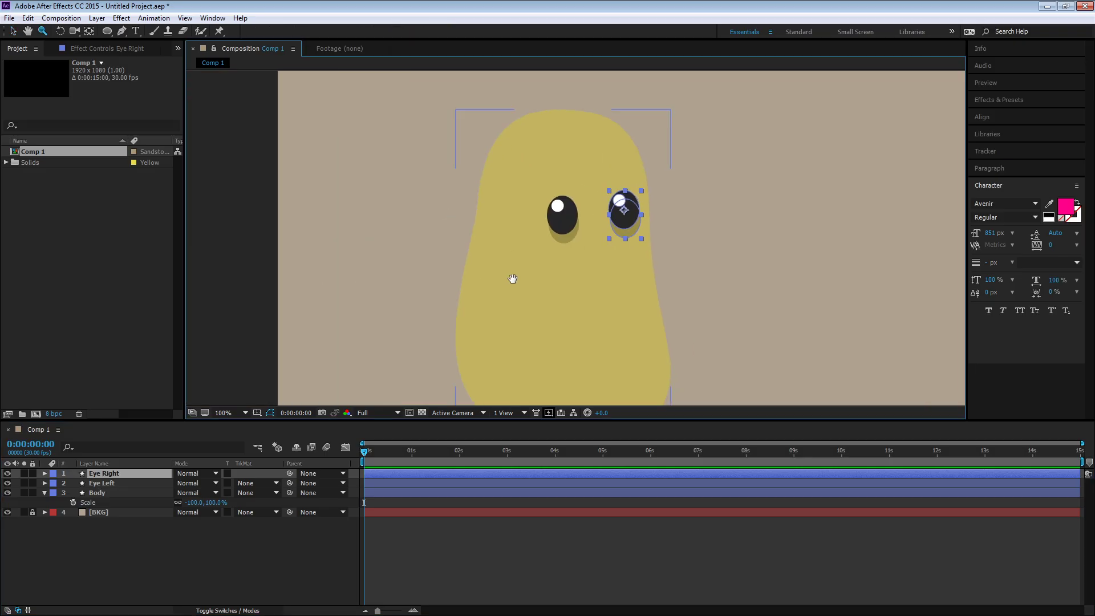
alt+click(459, 234)
scroll(490, 247, right, 2)
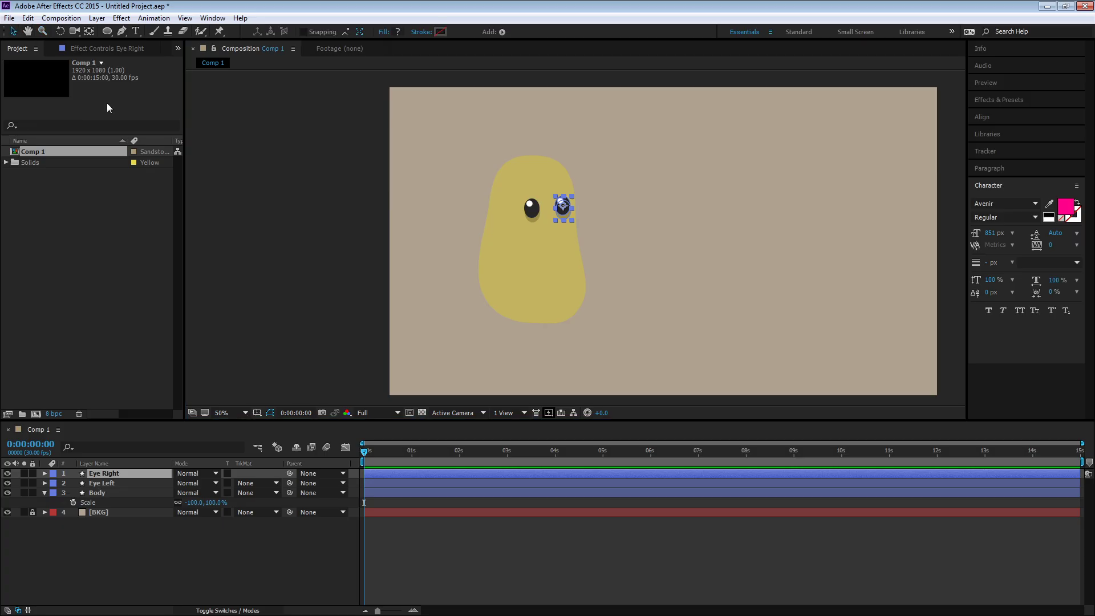
click(317, 272)
key(z)
click(550, 259)
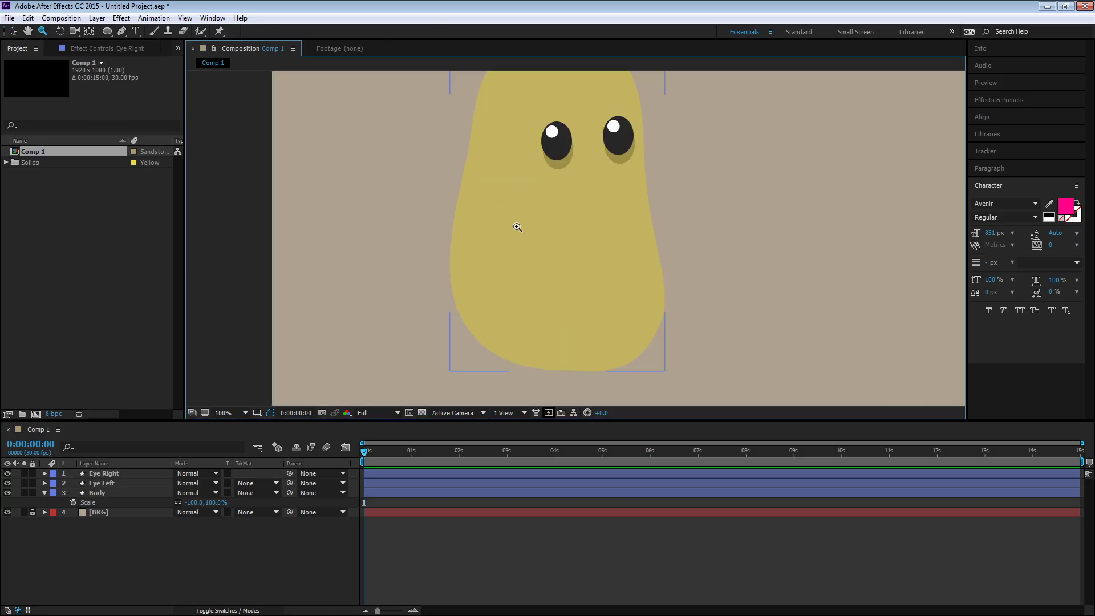
click(122, 31)
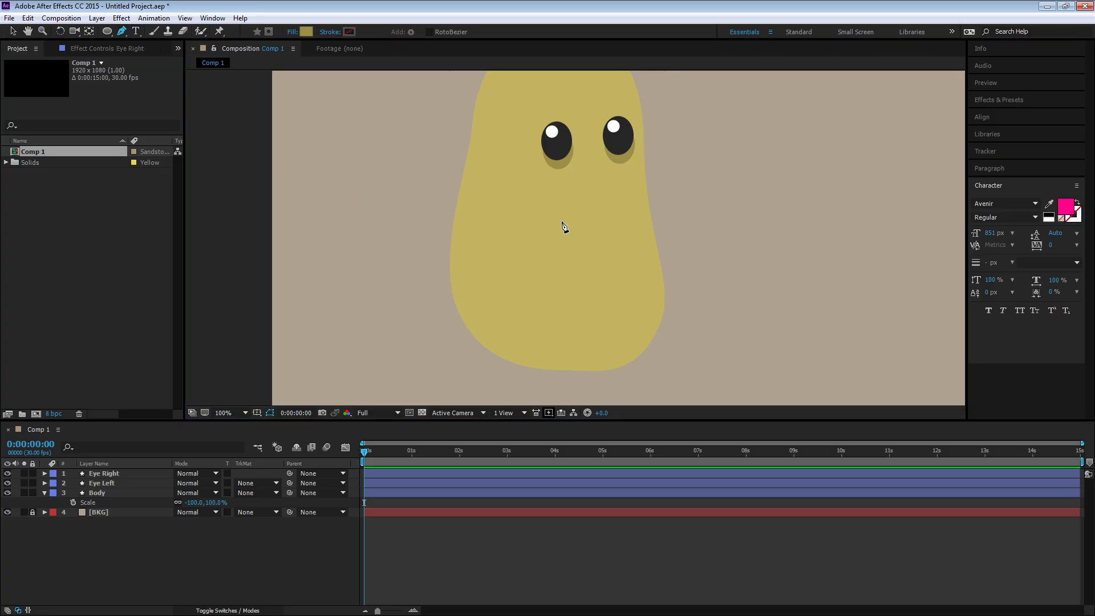
click(613, 212)
drag(515, 197, 491, 186)
drag(491, 261, 494, 267)
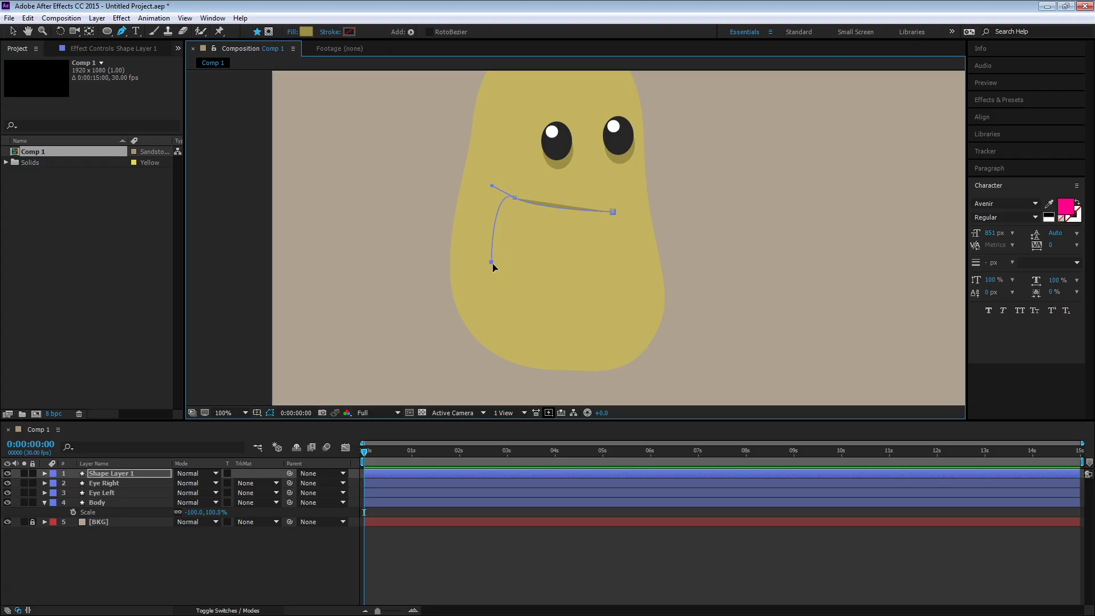
drag(632, 284, 671, 258)
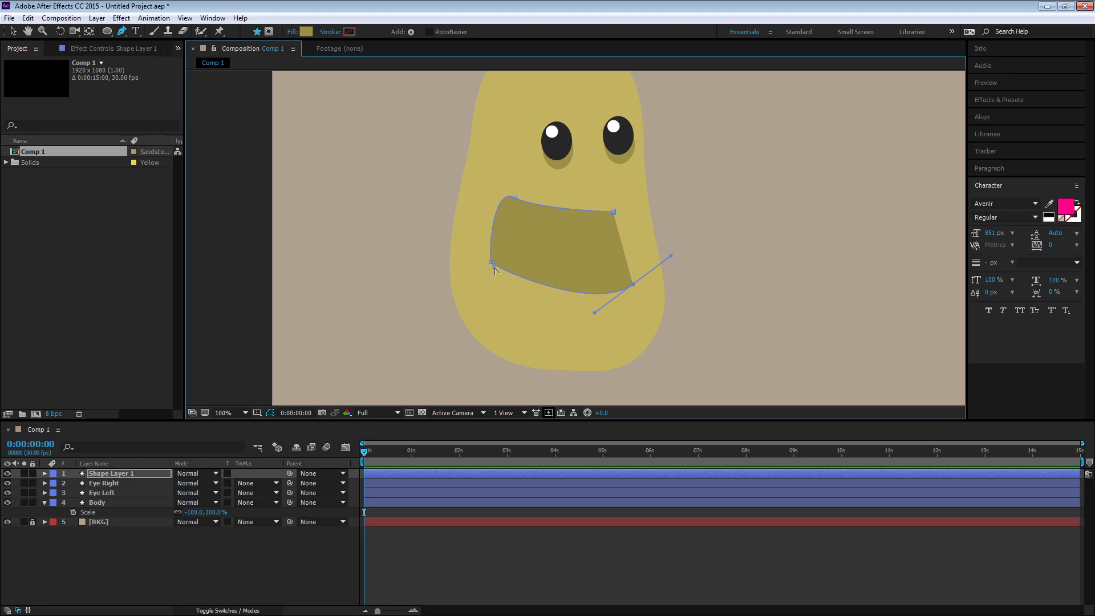
Round the mouth's lower-left corner with its curve handles and shift the lower-right point outward and up
drag(492, 263, 520, 296)
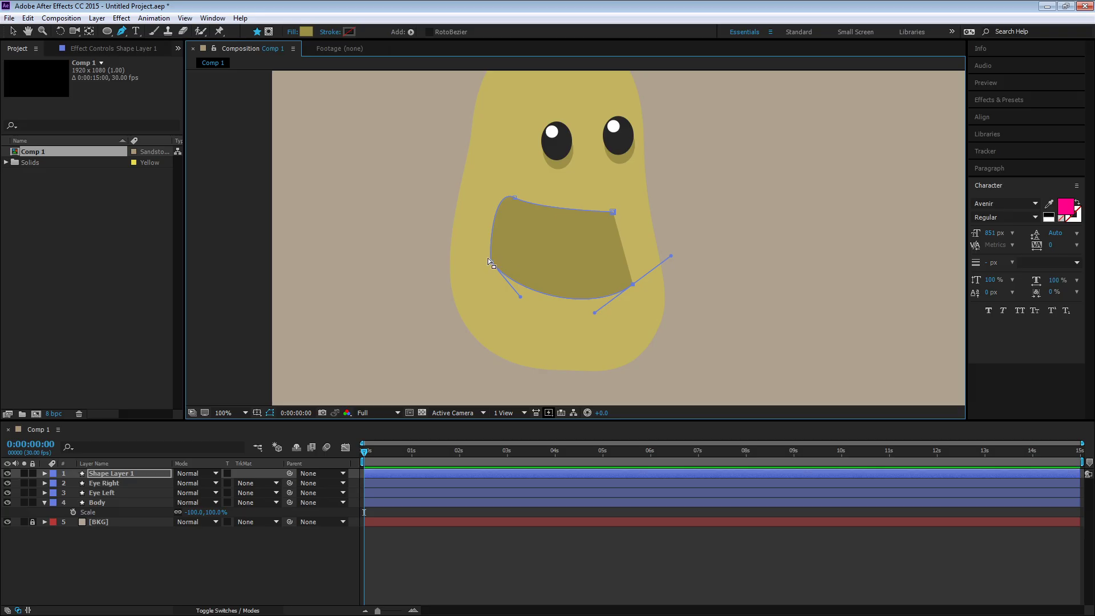
click(491, 262)
drag(490, 260, 481, 249)
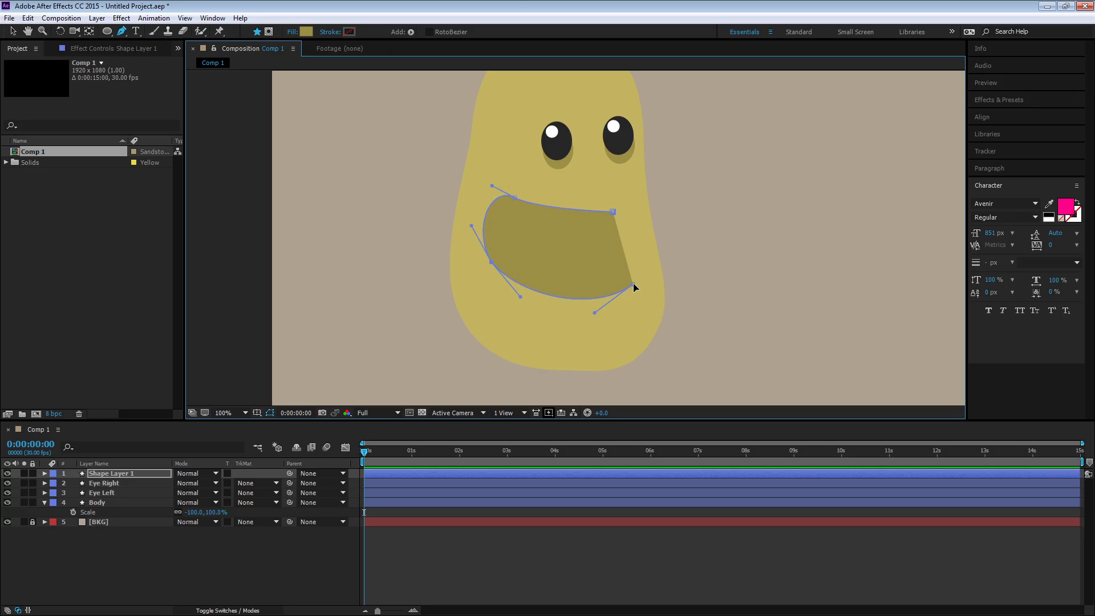
drag(635, 287, 652, 278)
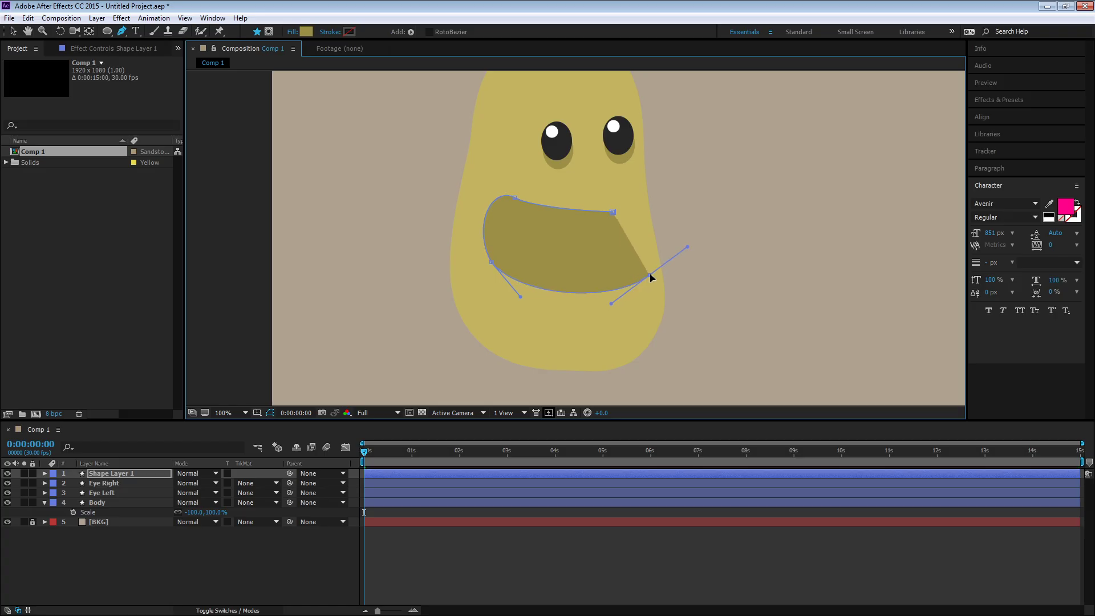
Close the mouth path, raise its upper-right corner outward, and bow the right edge inward and the upper edge downward
mouse_move(613, 212)
mouse_down()
mouse_move(631, 203)
mouse_move(616, 217)
mouse_up()
key(ctrl+z)
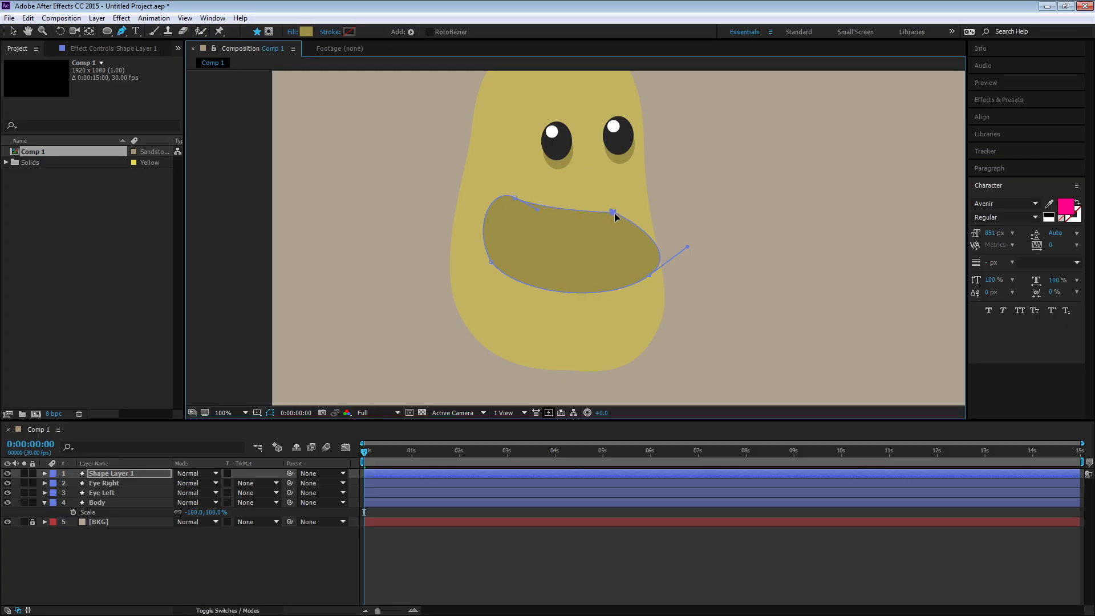
drag(689, 249, 618, 249)
drag(613, 212, 630, 208)
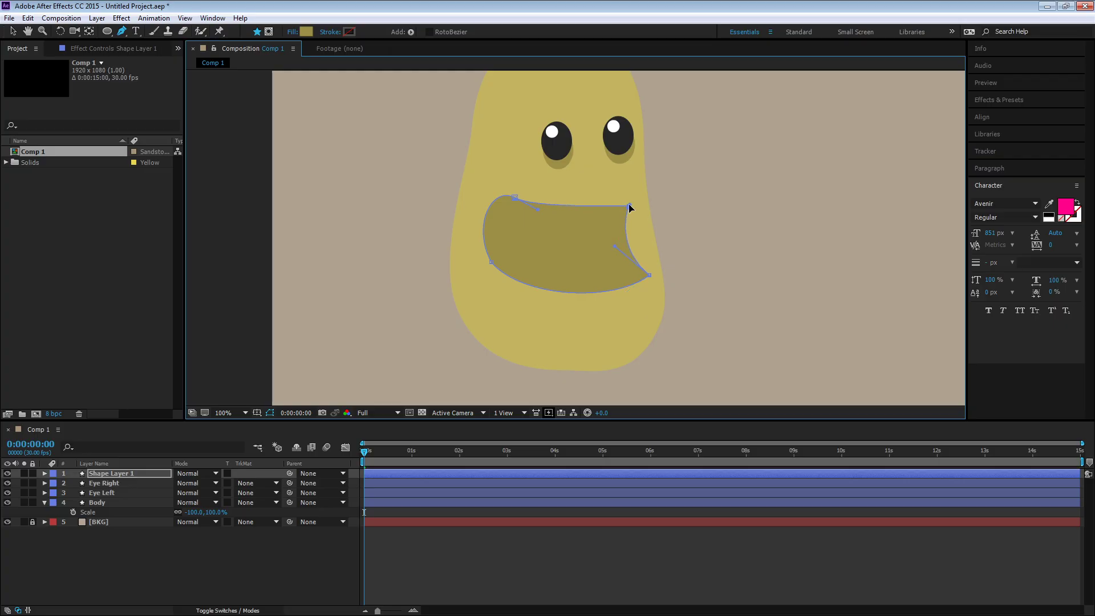
drag(615, 244, 636, 199)
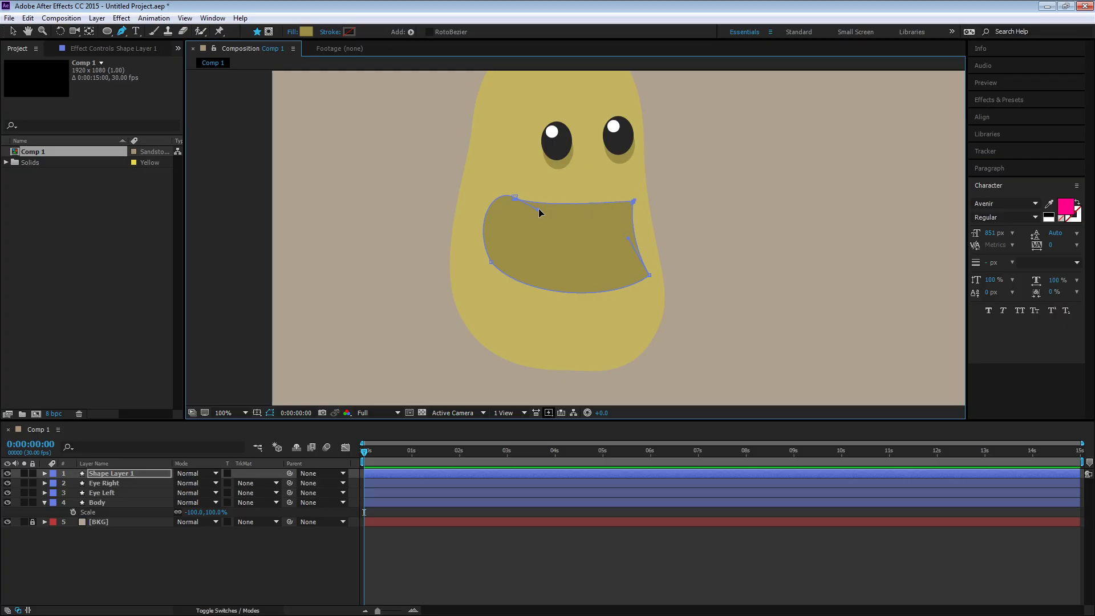
drag(539, 208, 587, 221)
key(v)
click(134, 559)
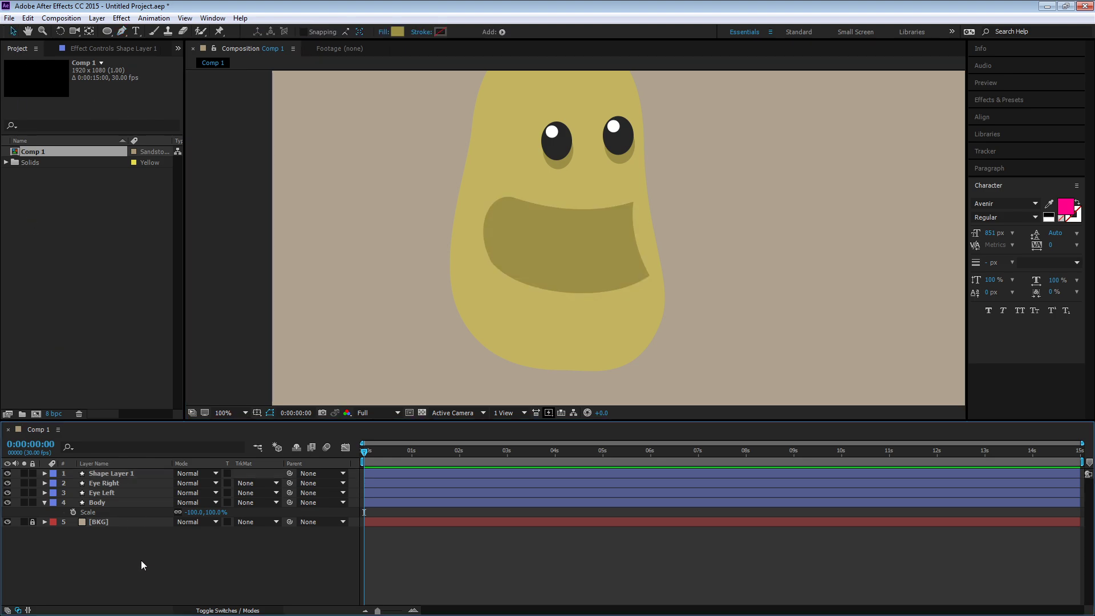
Rename the new shape layer as Mouth
click(136, 472)
key(Return)
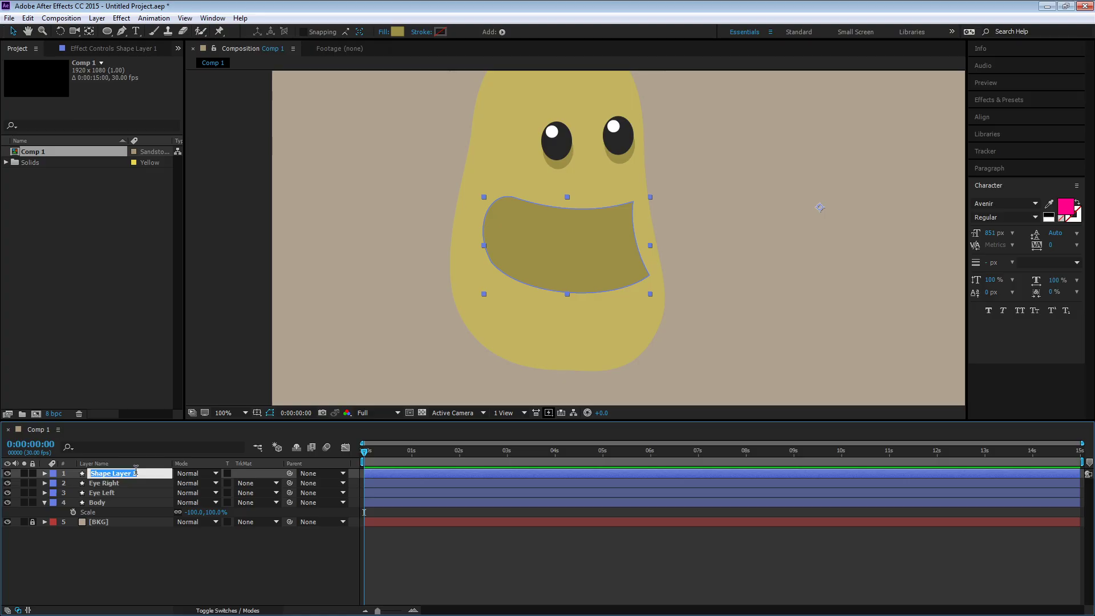
text(Mouth)
key(Return)
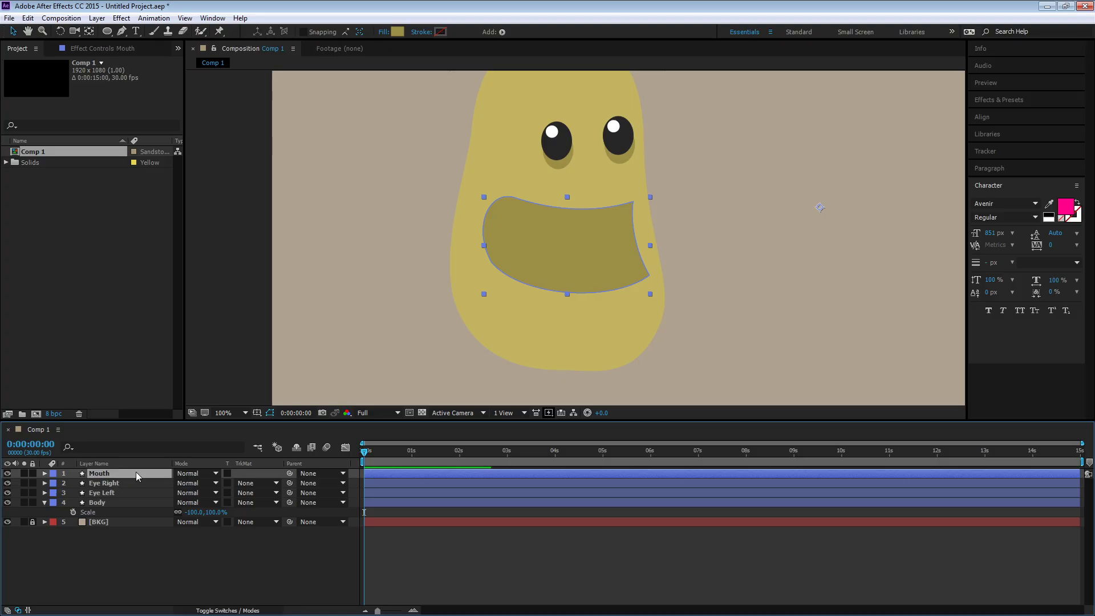
Move the mouth slightly up and to the right on the body
mouse_move(545, 235)
mouse_down()
mouse_move(573, 220)
mouse_move(549, 223)
mouse_move(552, 204)
mouse_move(551, 298)
mouse_move(552, 210)
mouse_move(550, 240)
mouse_move(551, 227)
mouse_up()
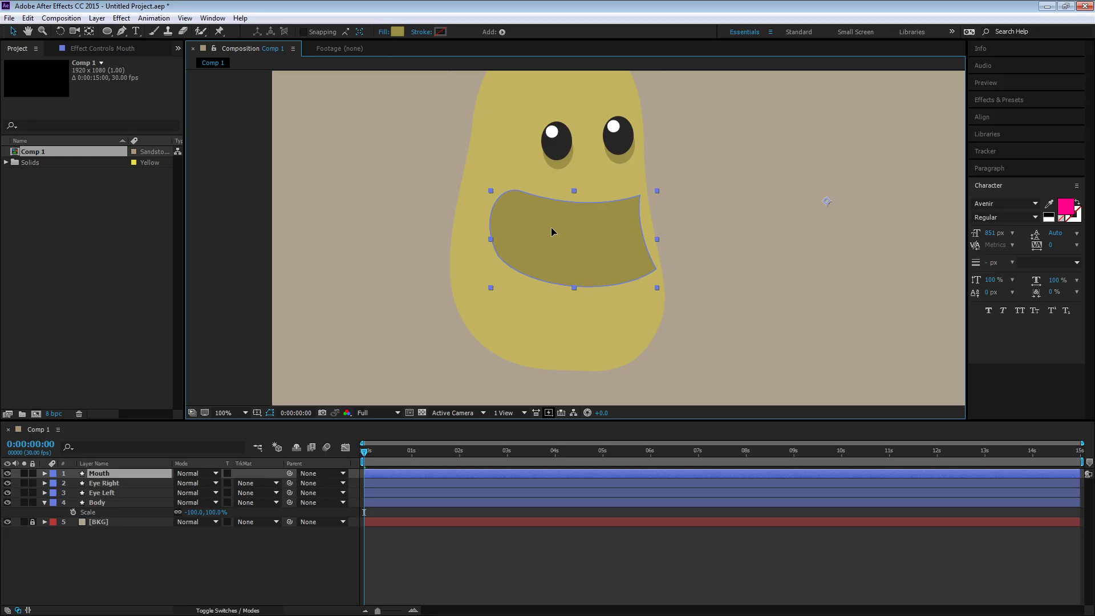
key(Return)
key(Return)
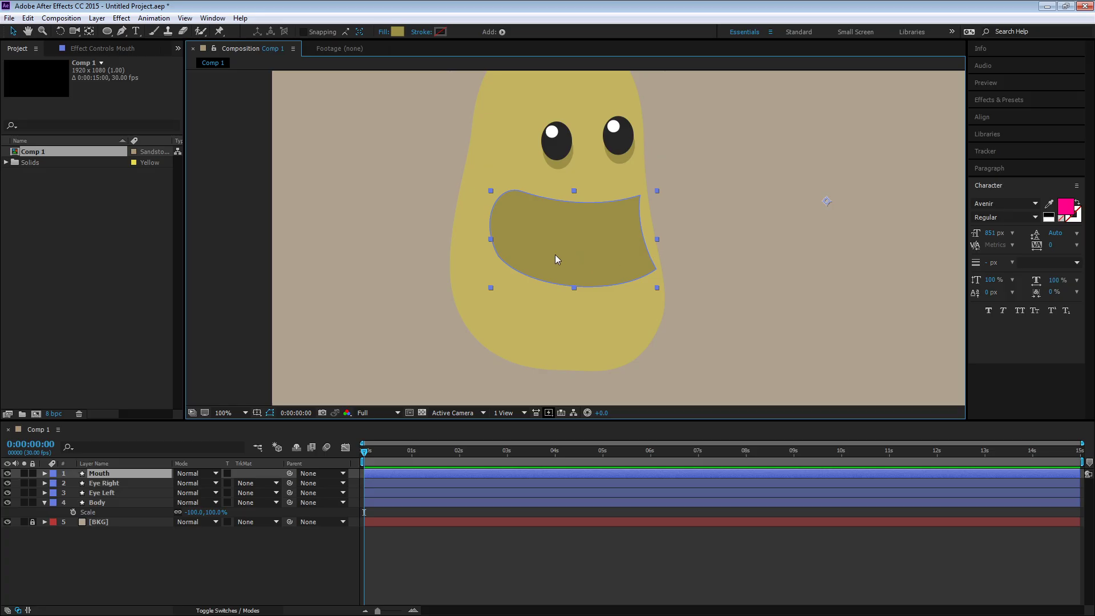
key(z)
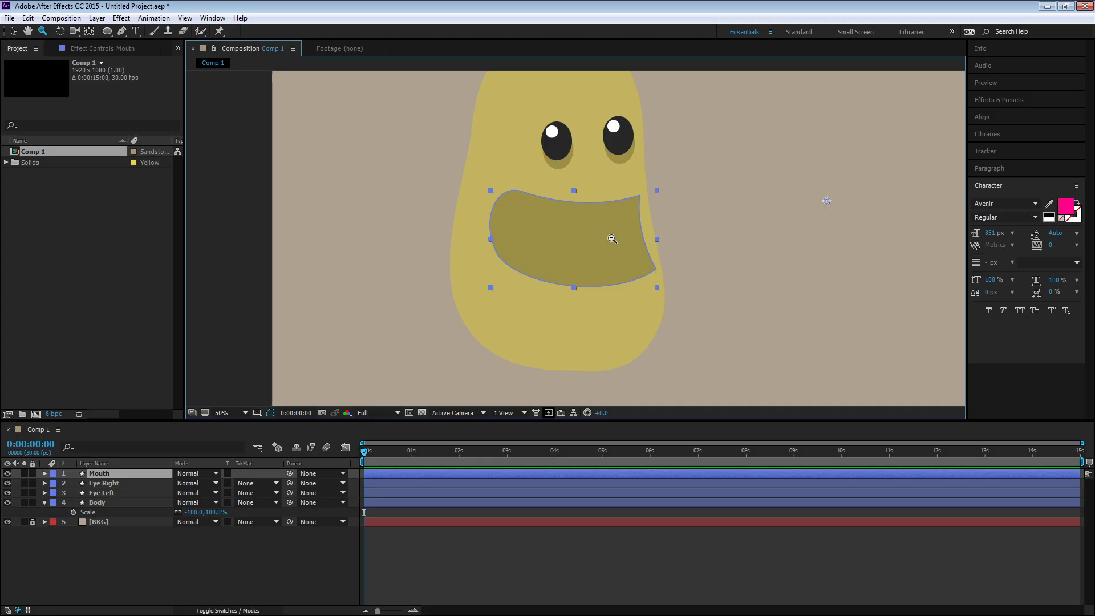
key(comma)
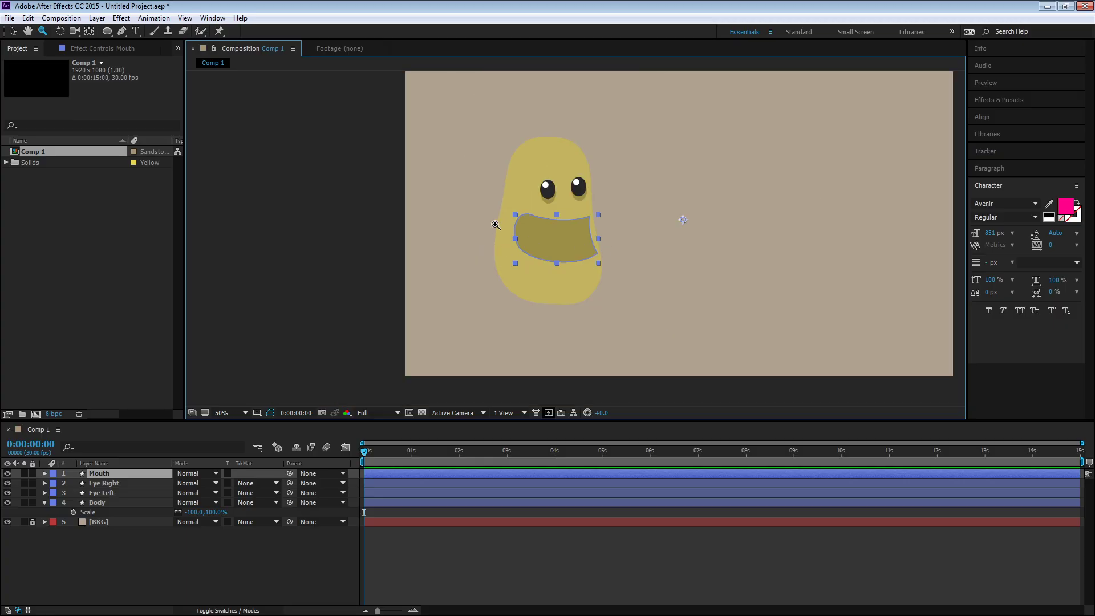
Draw an open three-point leg path on a new shape layer, running down from the body's lower edge and across to form a foot
click(95, 540)
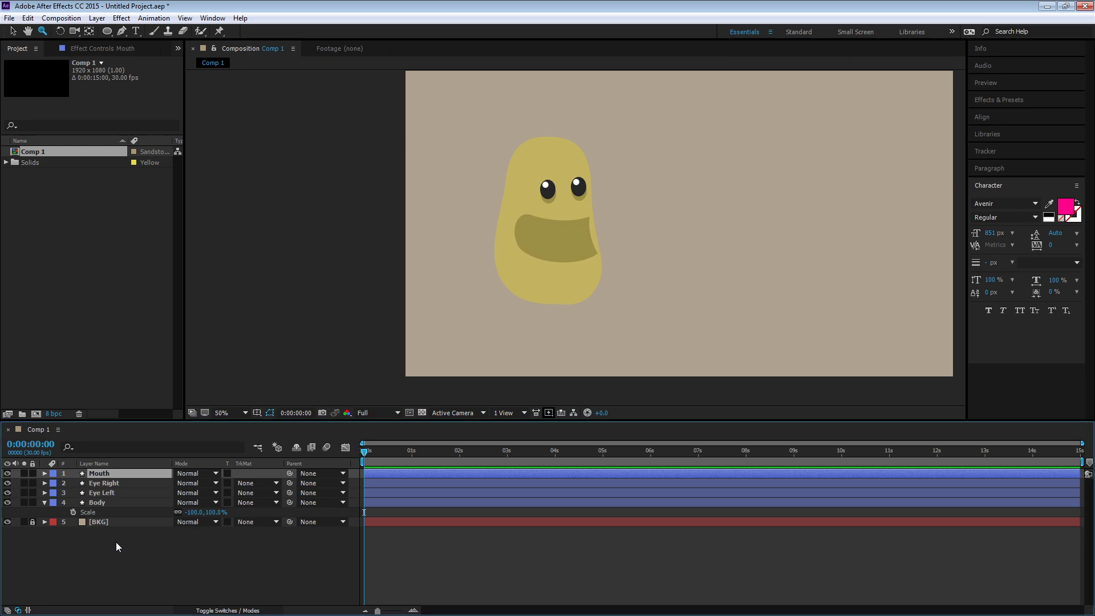
click(121, 31)
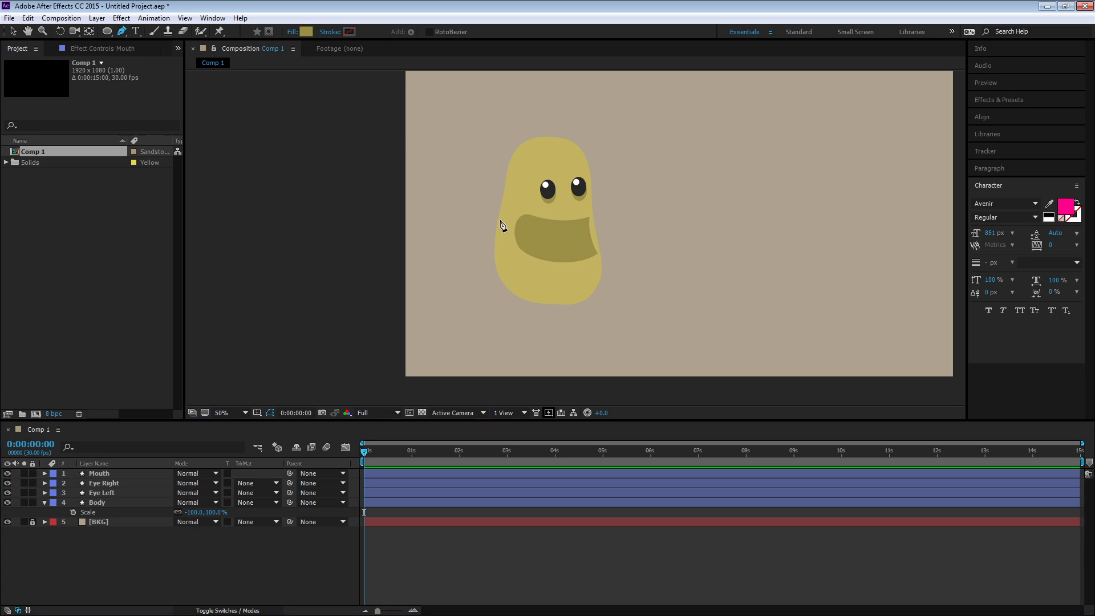
click(533, 291)
drag(533, 342, 528, 354)
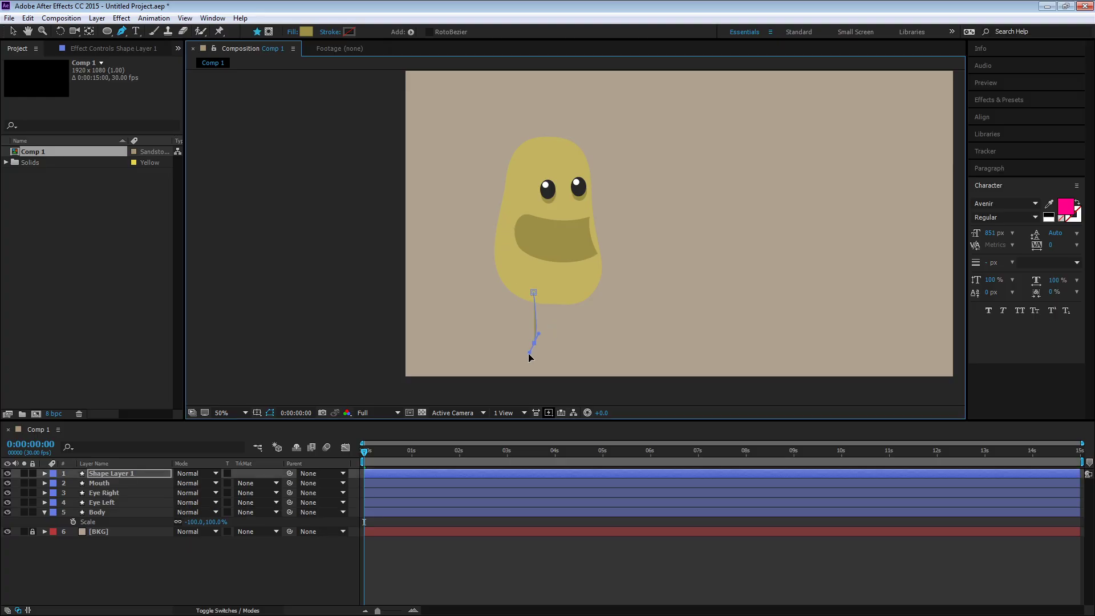
click(560, 343)
Pull in the curve handle at the leg's heel point so the foot line is nearly straight
key(z)
click(544, 326)
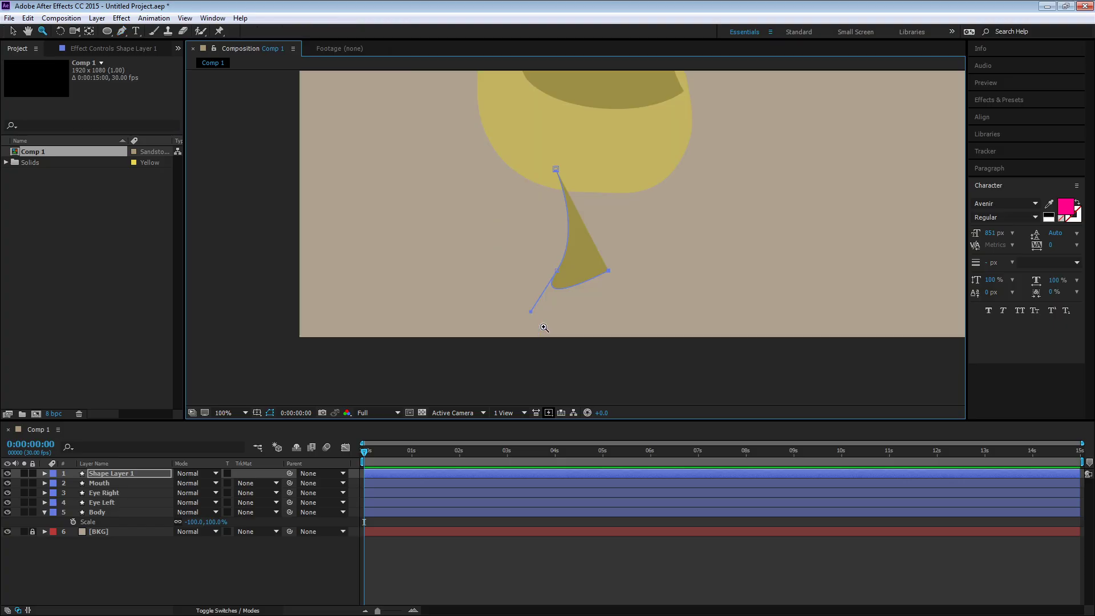
click(12, 31)
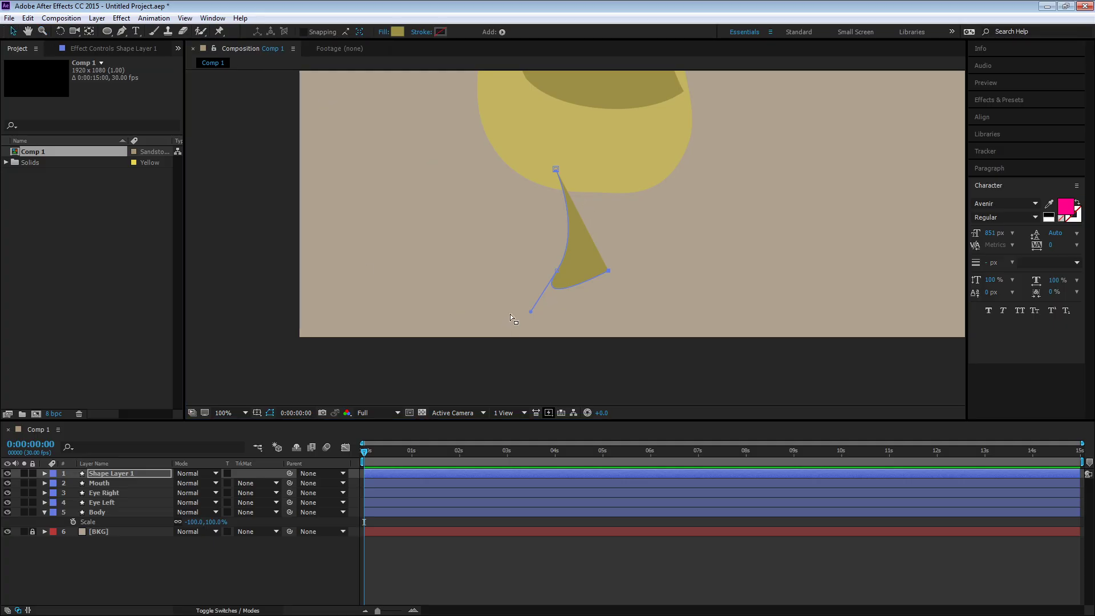
drag(531, 312, 557, 274)
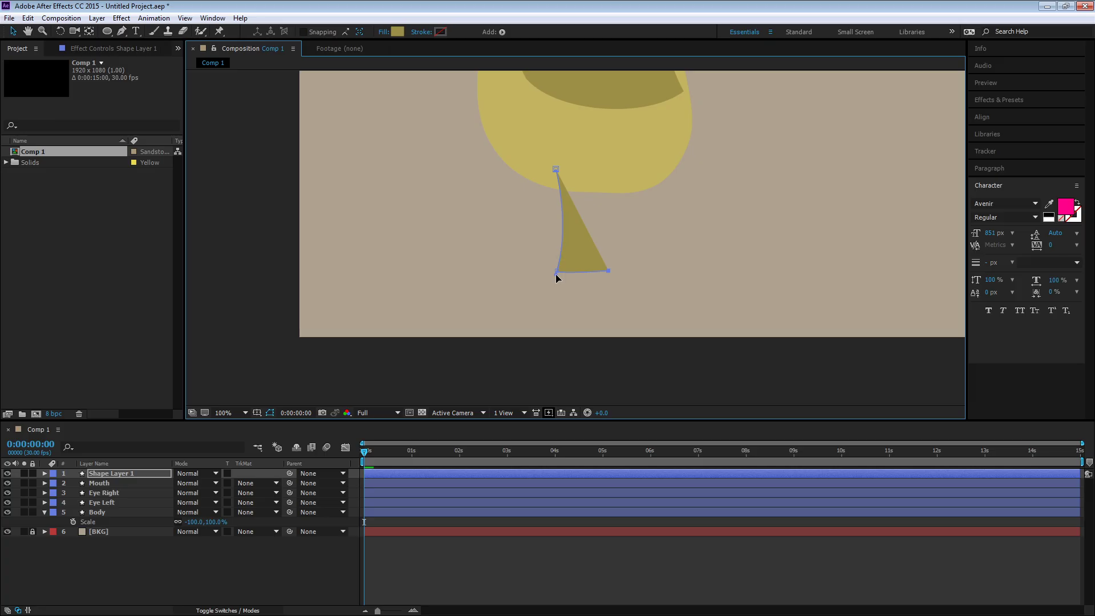
Set the leg shape's fill to None
click(388, 32)
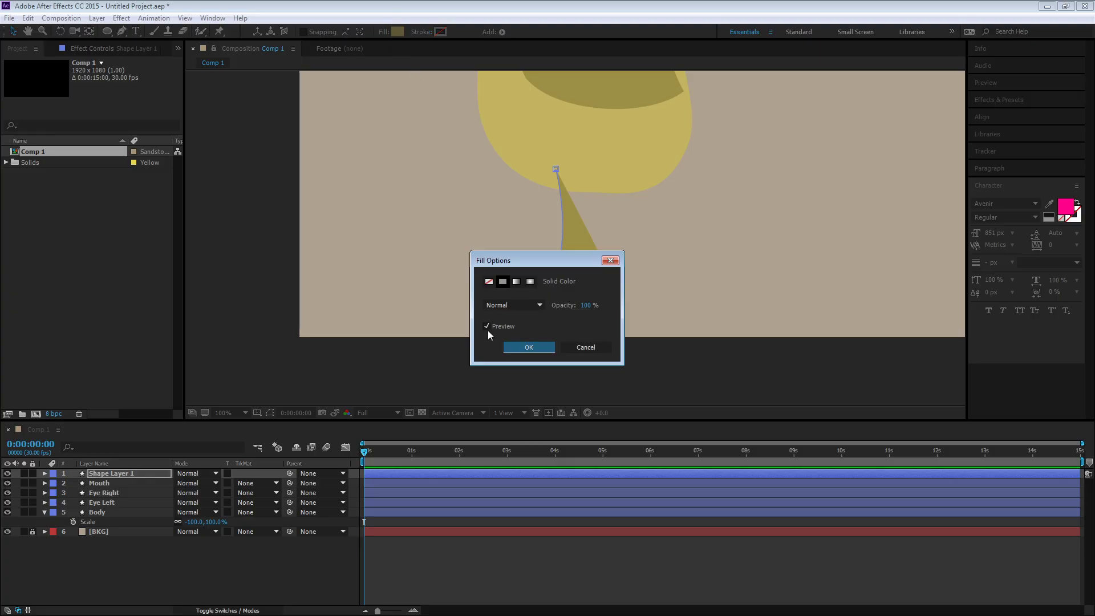
click(489, 282)
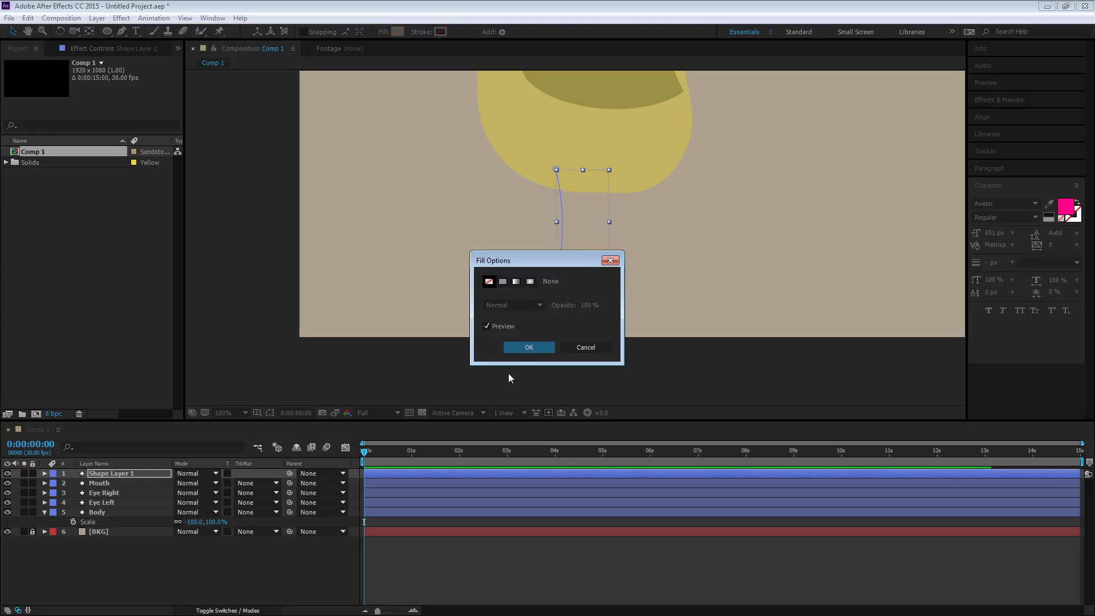
click(530, 348)
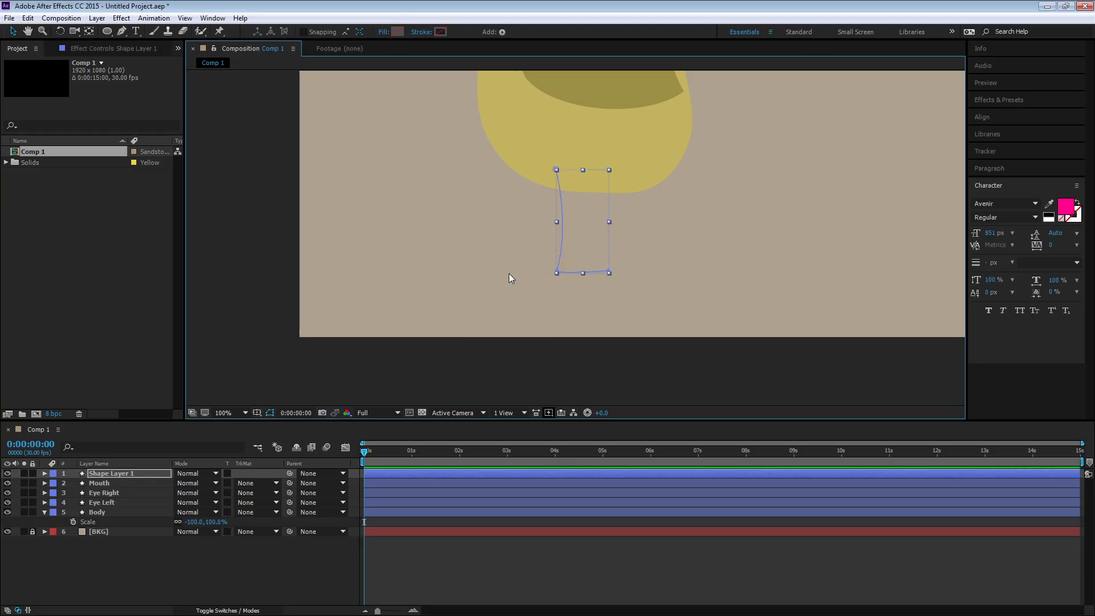
Set the leg's stroke color to the body's yellow, C3B461, by sampling it from the body
click(436, 33)
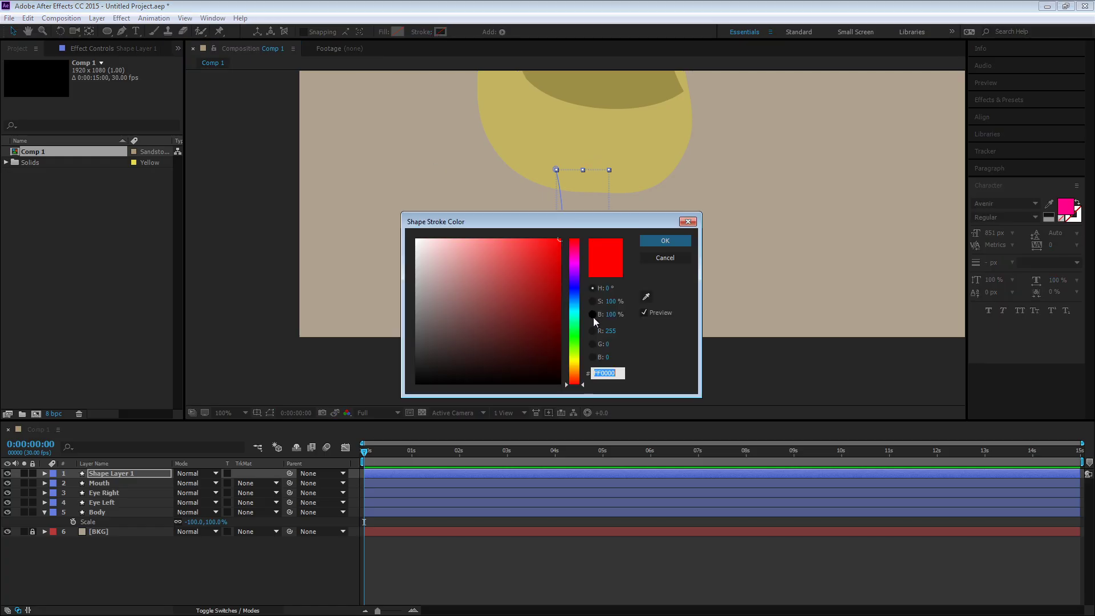
click(646, 297)
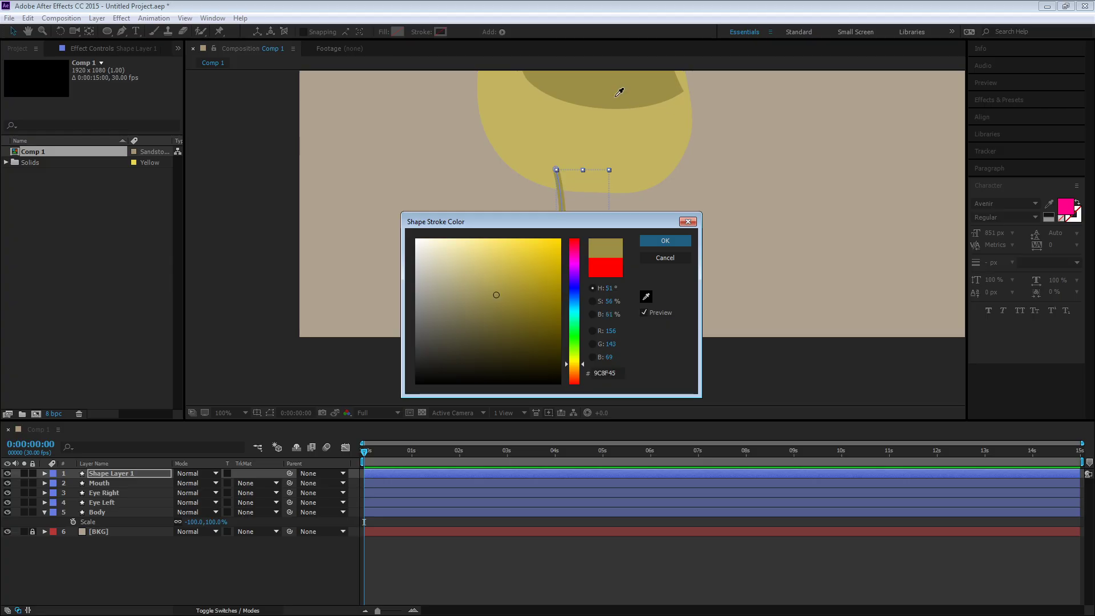
click(644, 147)
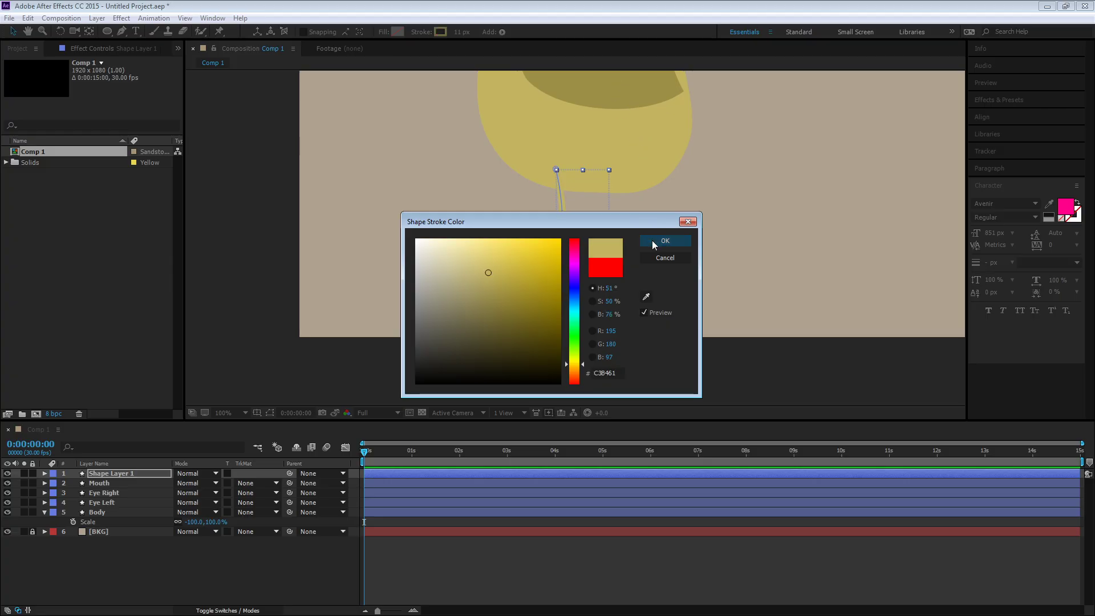
click(652, 240)
Rename the new leg shape layer as Leg
click(13, 32)
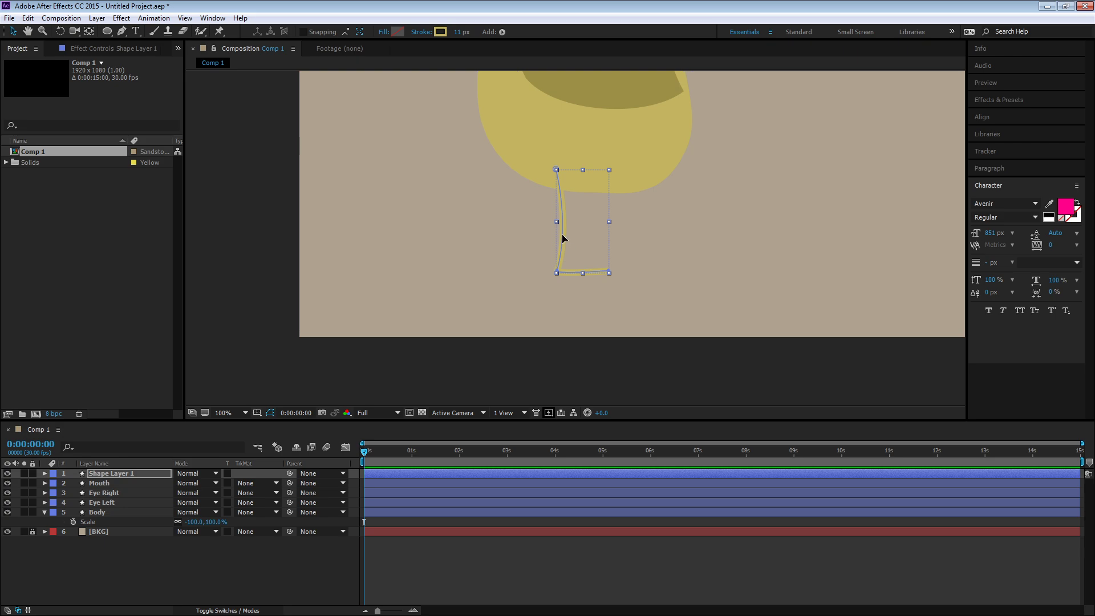
click(119, 582)
click(131, 474)
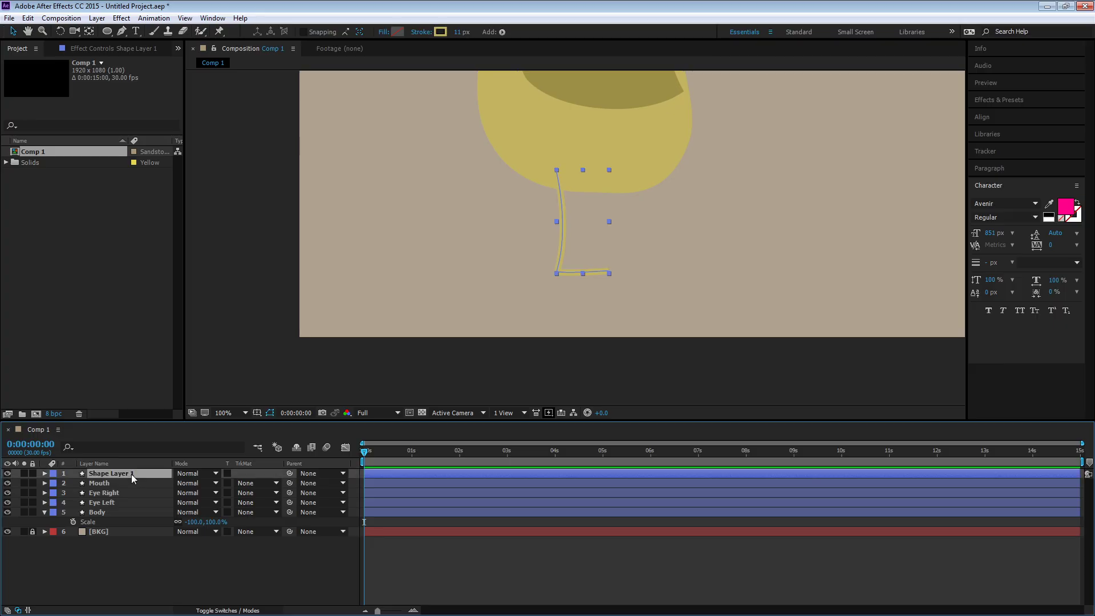
key(Return)
text(Leg)
key(Return)
Duplicate the Leg layer and place the copy to the right and slightly higher, behind the Body layer
key(ctrl+d)
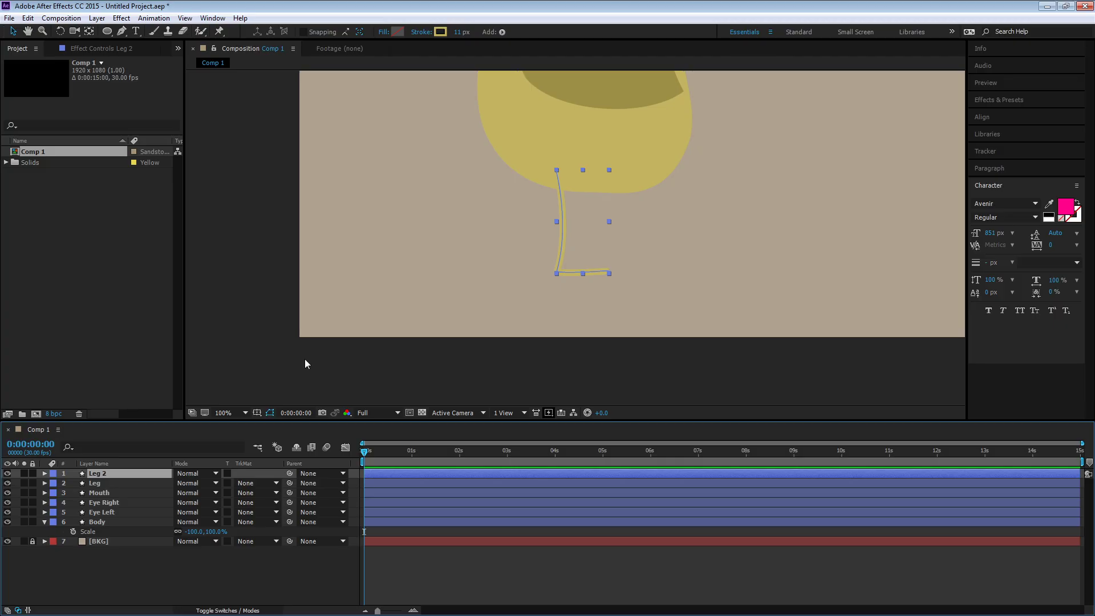
drag(558, 243, 632, 224)
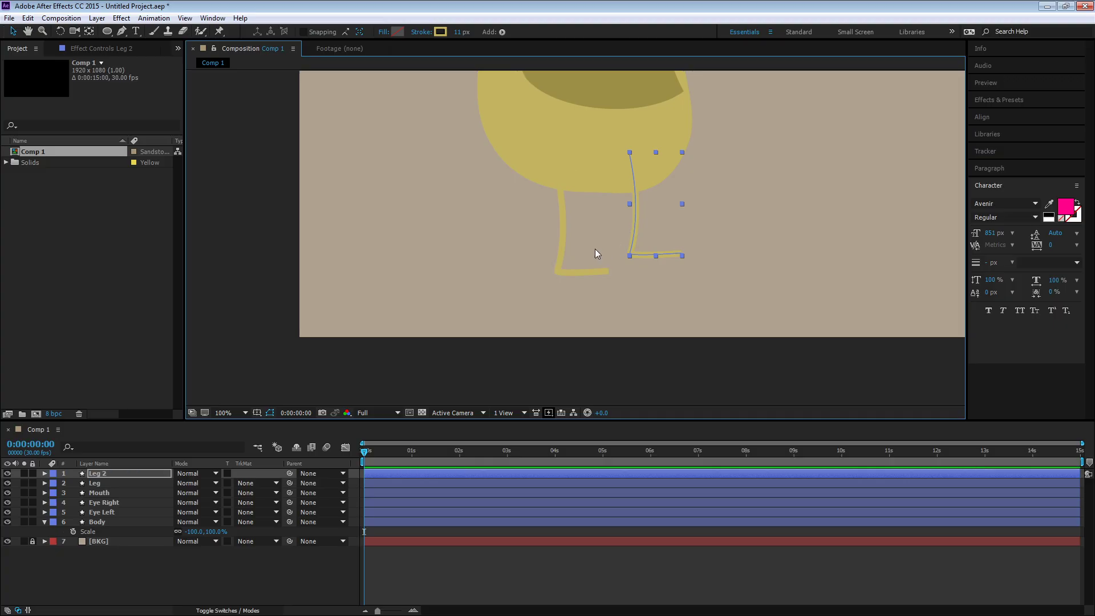
click(97, 483)
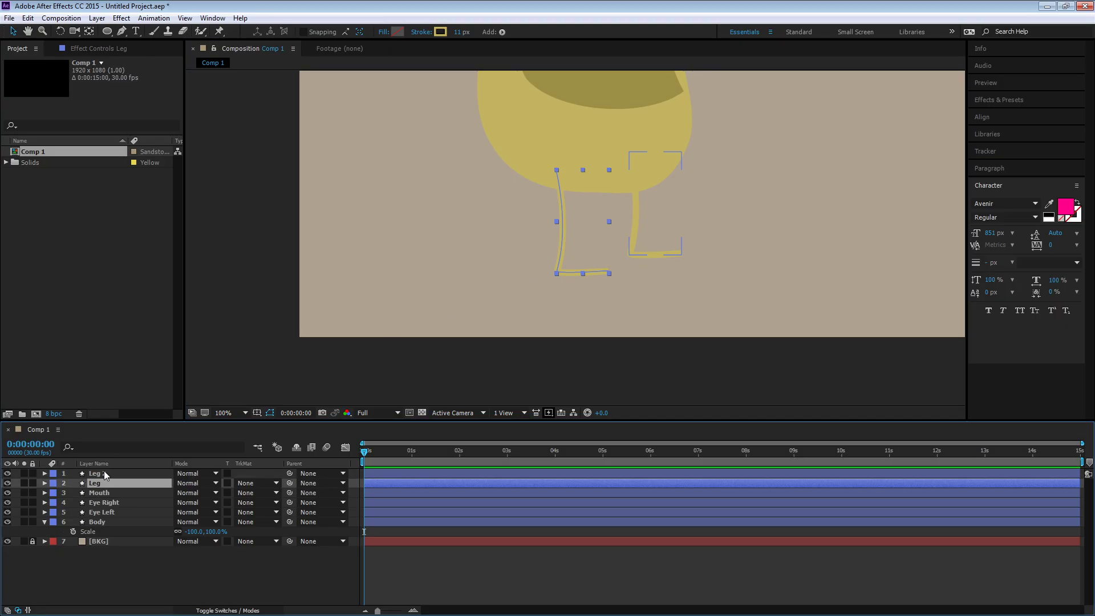
click(104, 470)
drag(108, 470, 105, 532)
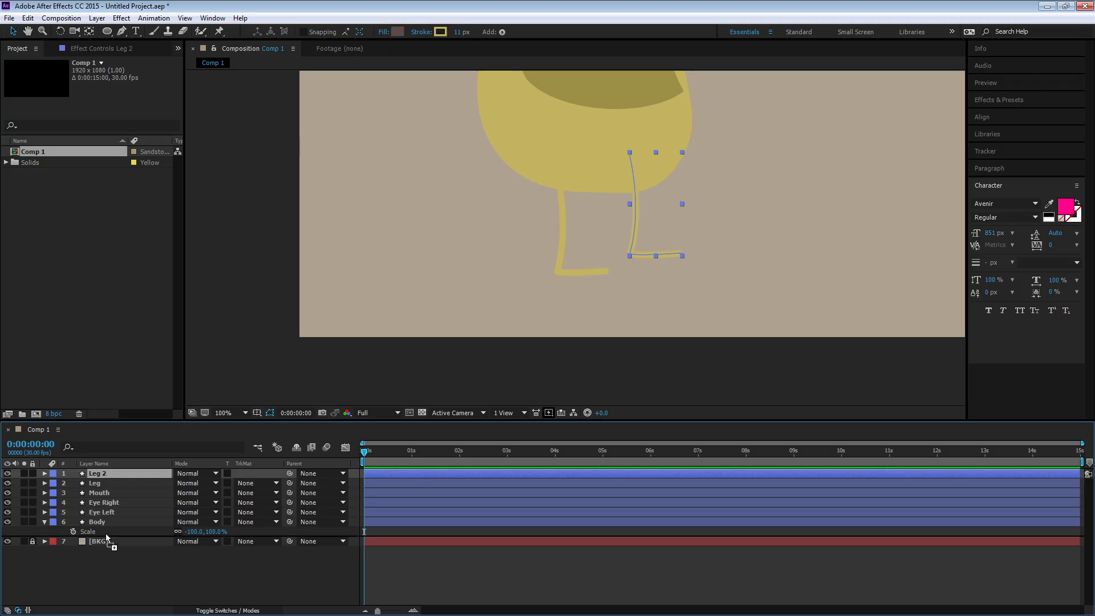
Set the Leg 2 stroke color to the mouth's dark olive, 9C8F45, by sampling it from the mouth
click(439, 32)
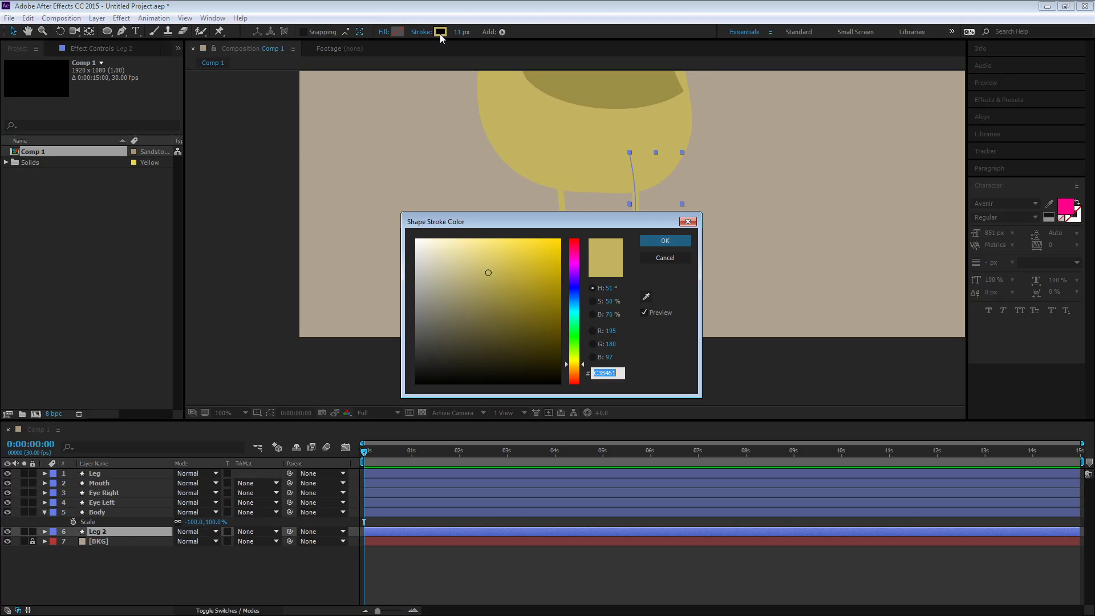
click(645, 295)
click(605, 91)
click(664, 241)
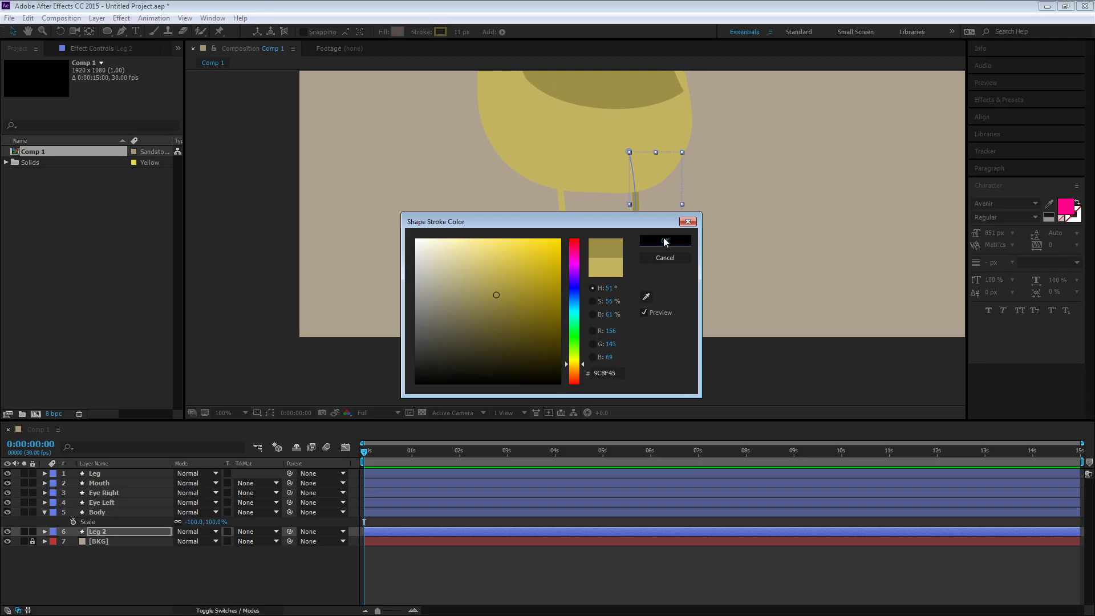
scroll(624, 188, down, 2)
drag(623, 188, 608, 232)
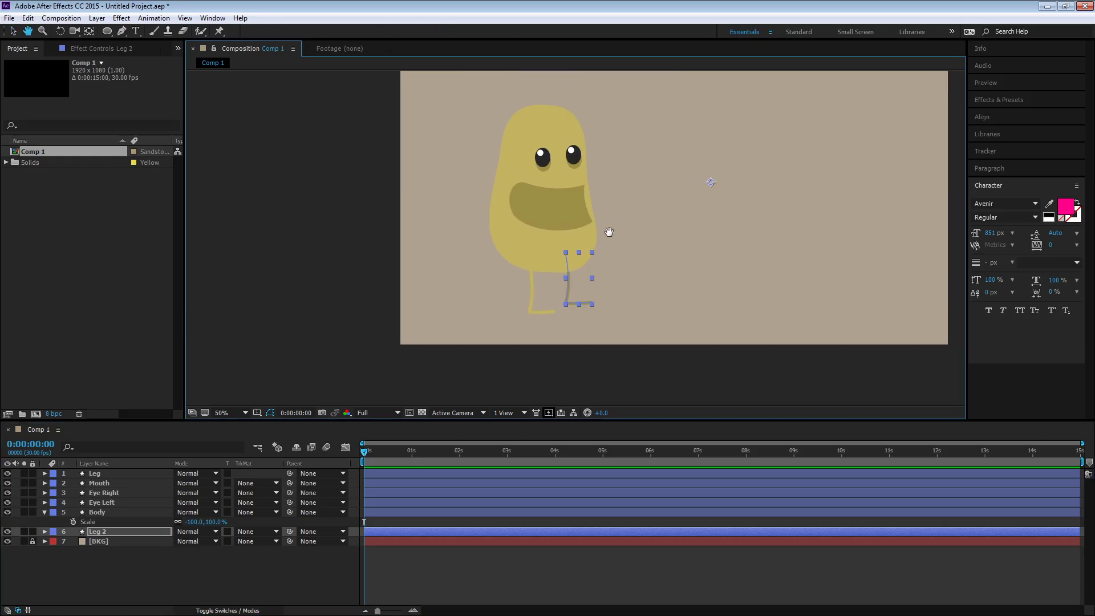
Draw a curved arm with the Pen tool on a new shape layer, arching outward and down from the body's left edge
click(225, 554)
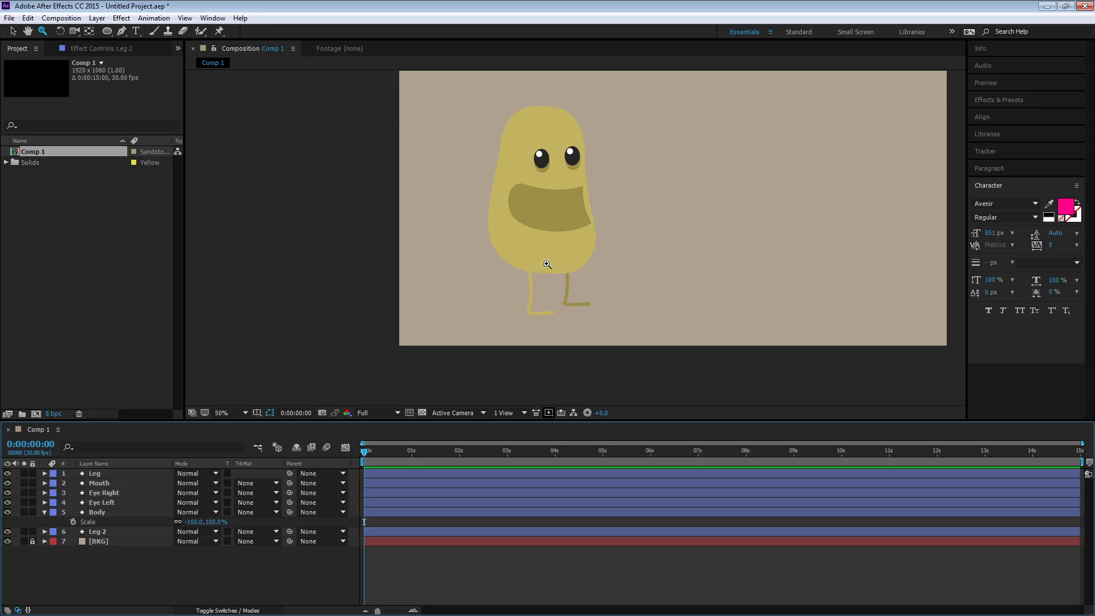
click(12, 31)
click(43, 30)
click(12, 32)
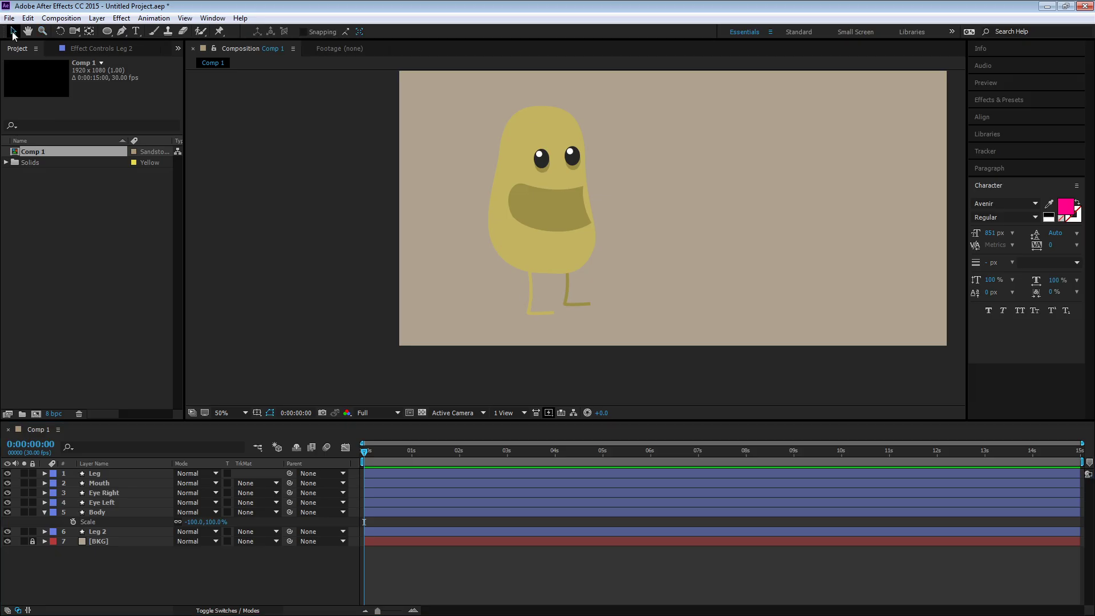
click(122, 31)
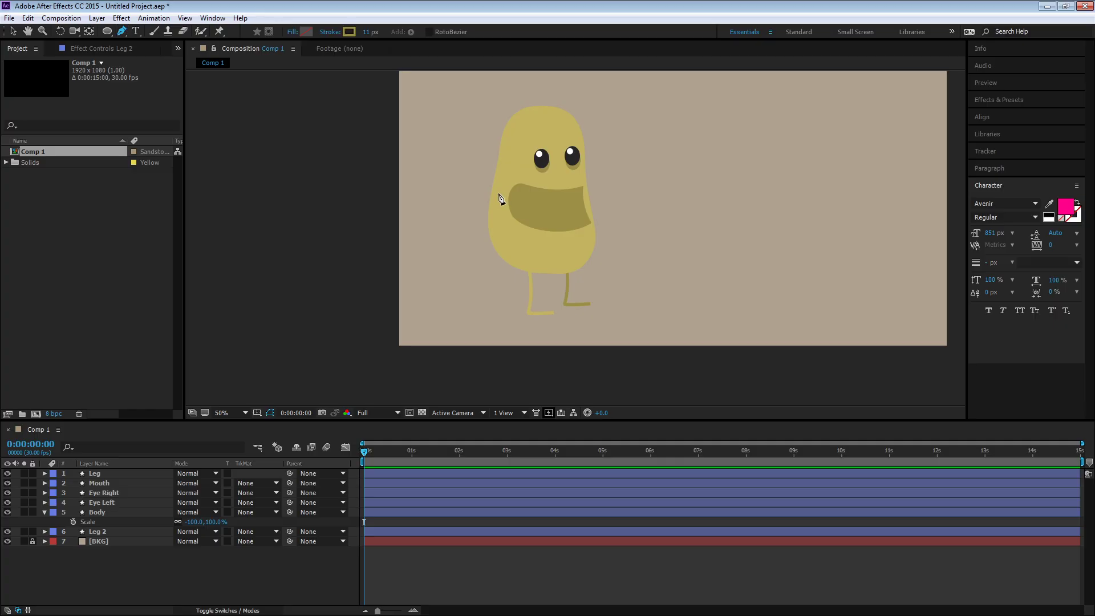
click(497, 187)
drag(468, 226, 469, 266)
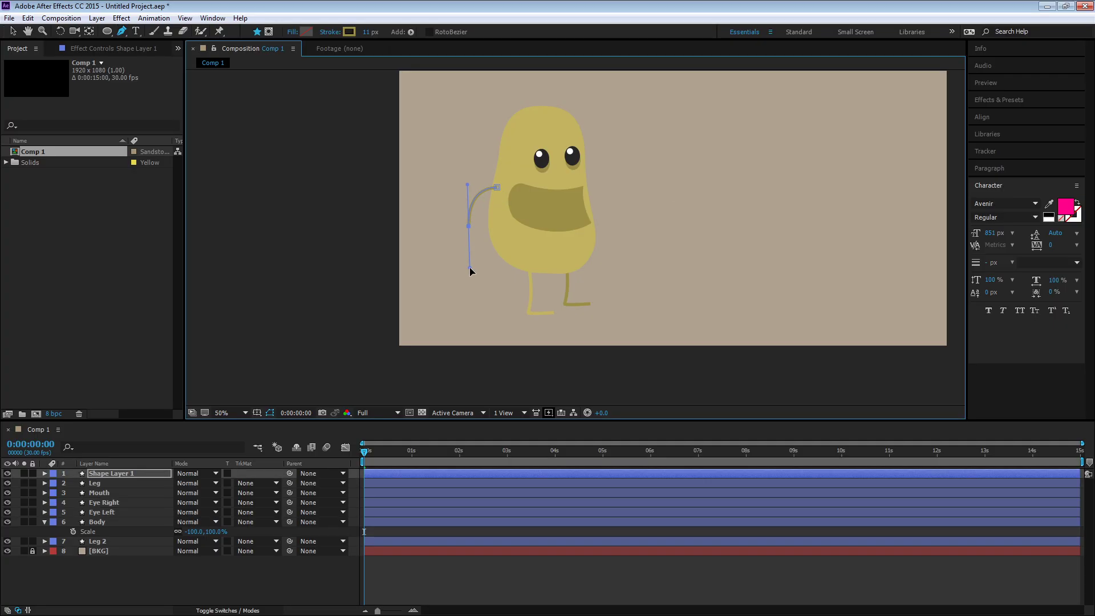
Rename the new arm shape layer as Arm Left
click(113, 473)
key(Return)
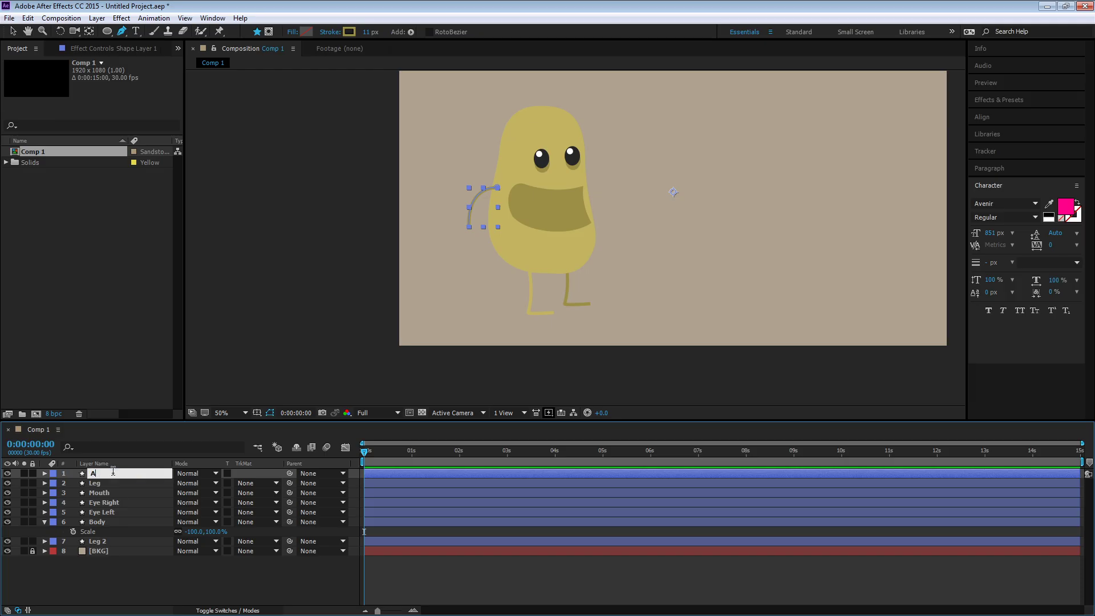
text(Arm Left)
key(Return)
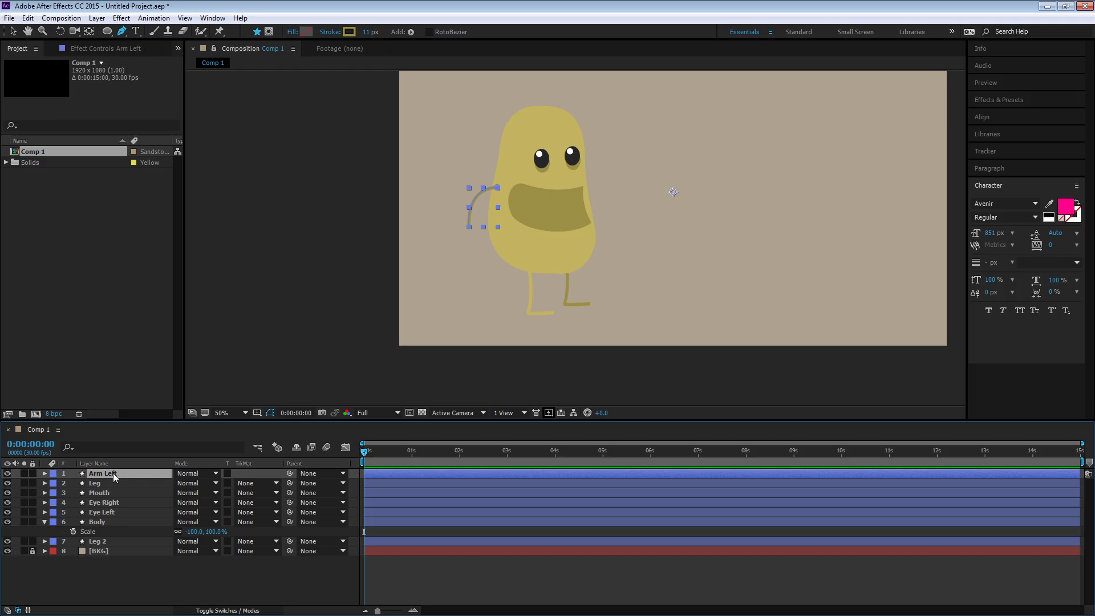
Try to draw a curved right arm path within the Arm Left layer
click(586, 195)
drag(625, 171, 622, 139)
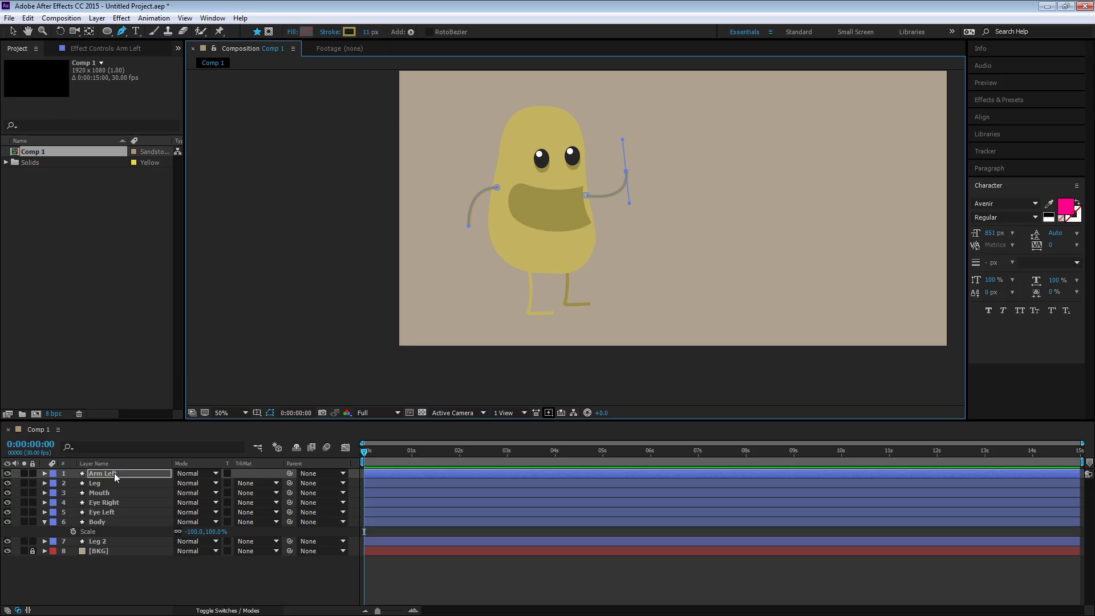
Draw a curved right arm on its own new shape layer, extending outward and up from the body's right edge
click(100, 582)
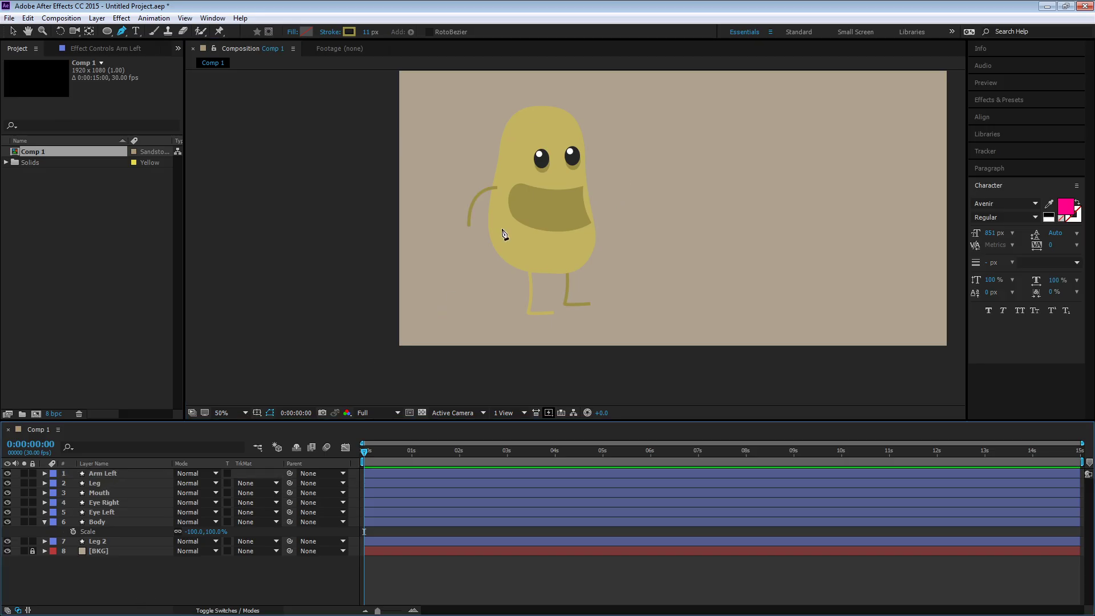
click(586, 191)
drag(643, 171, 642, 131)
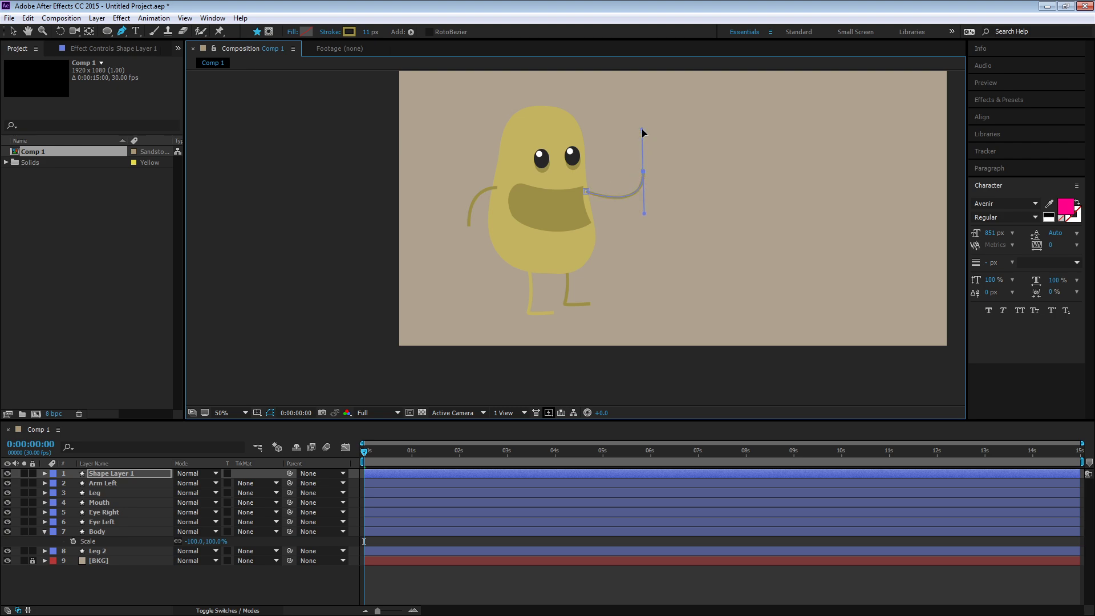
Move the right arm's layer beneath the Body layer and shift the arm left and slightly up so its base tucks behind the body
click(12, 32)
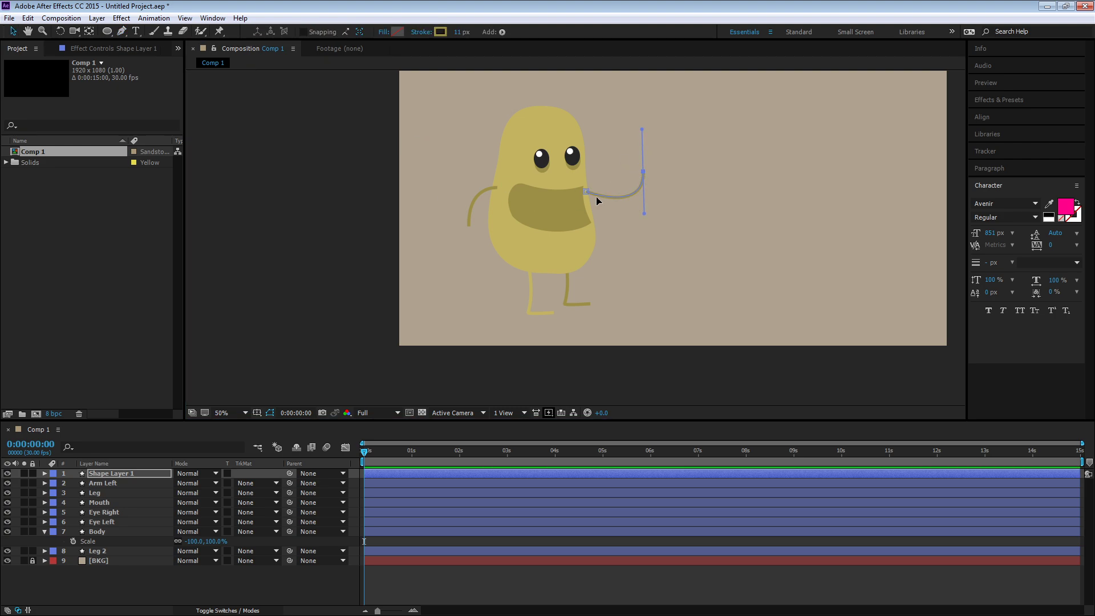
click(122, 470)
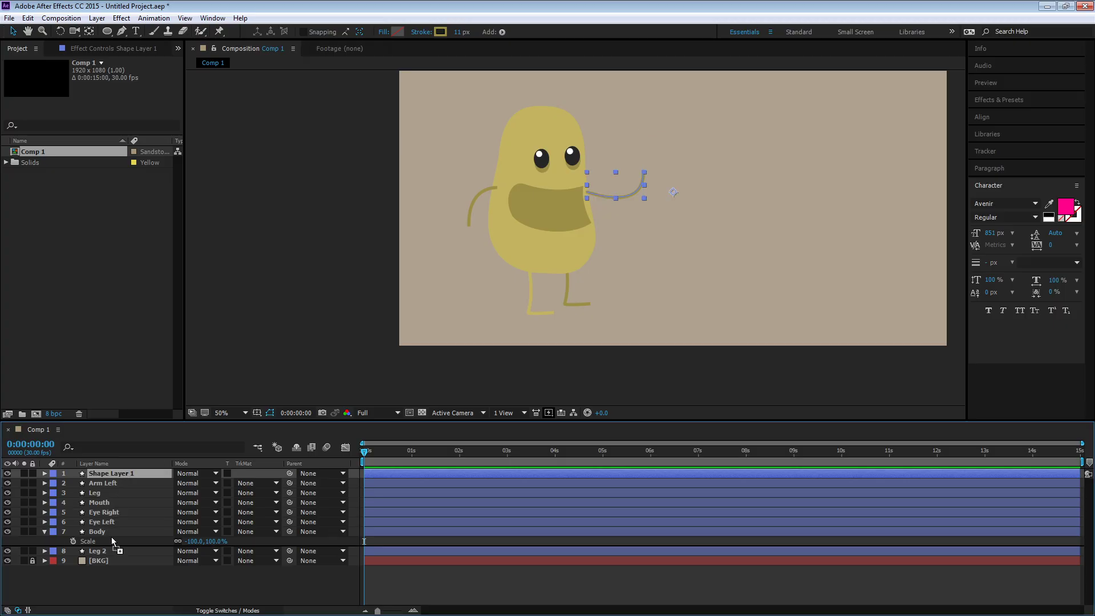
drag(112, 542, 113, 544)
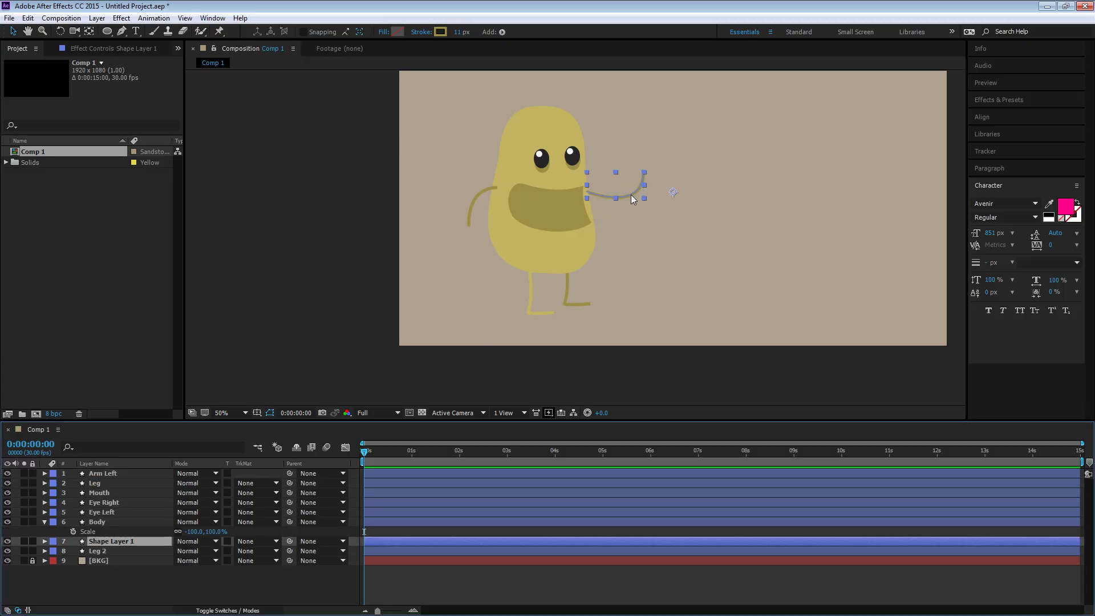
drag(630, 194, 615, 186)
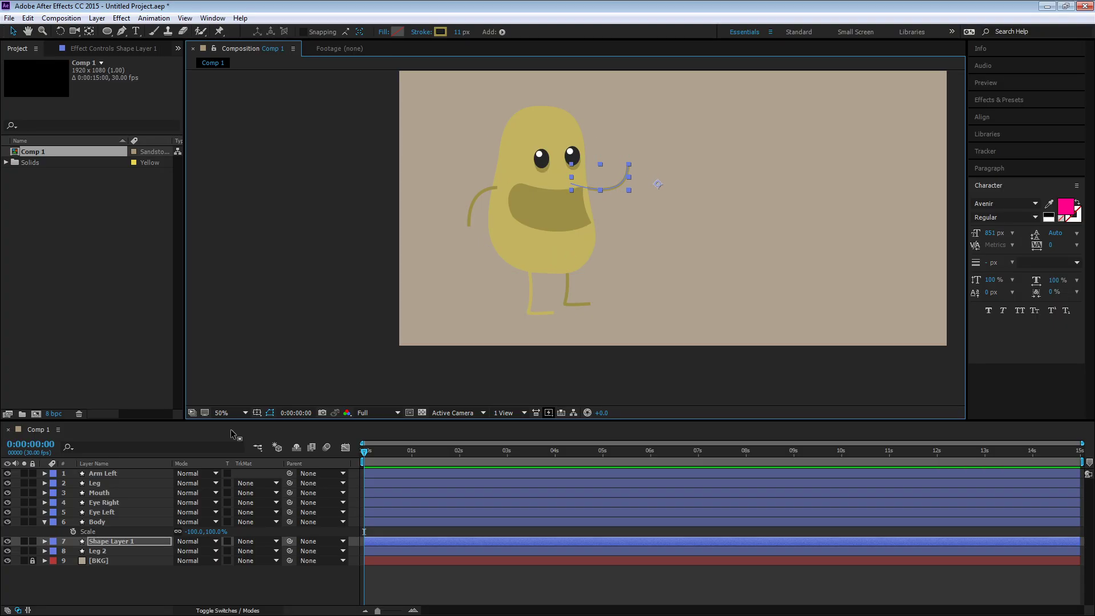
click(467, 210)
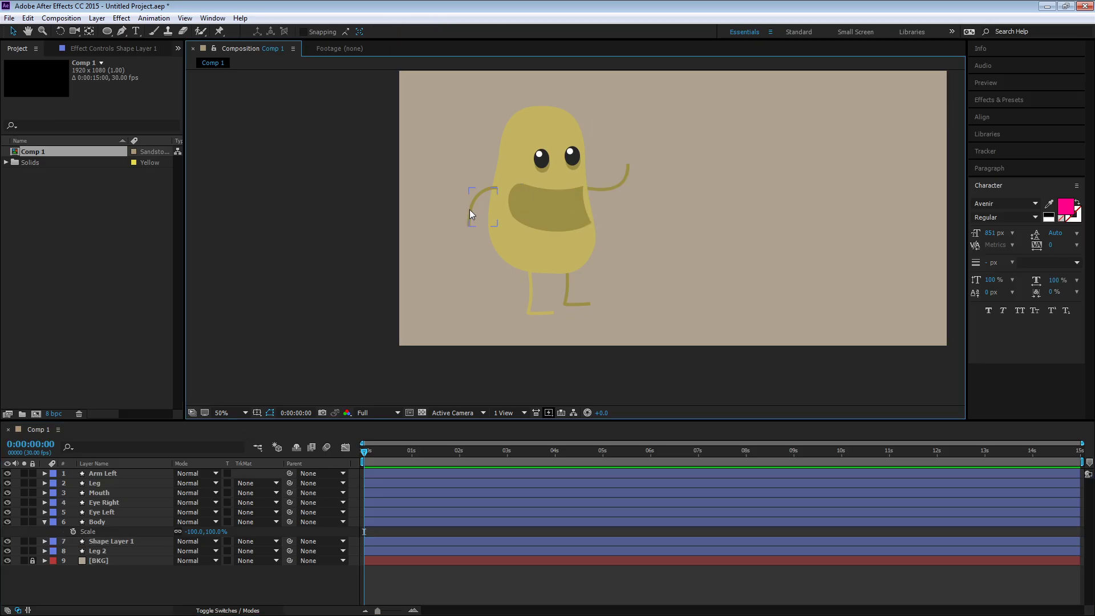
Recolor the Arm Left stroke with the body's lighter yellow by sampling it with the eyedropper
click(470, 210)
click(443, 32)
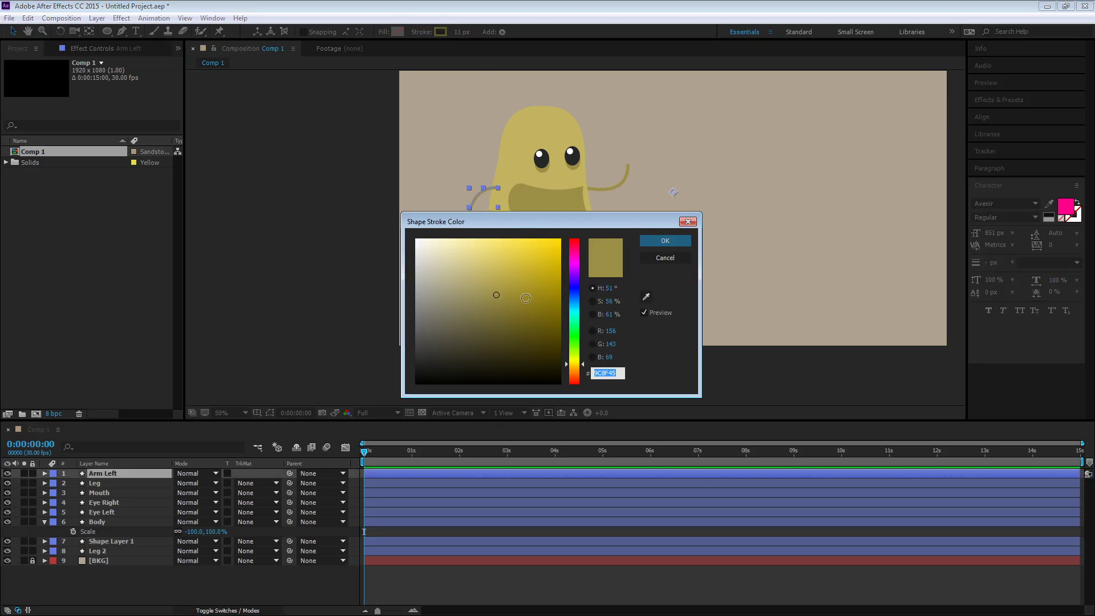
click(647, 296)
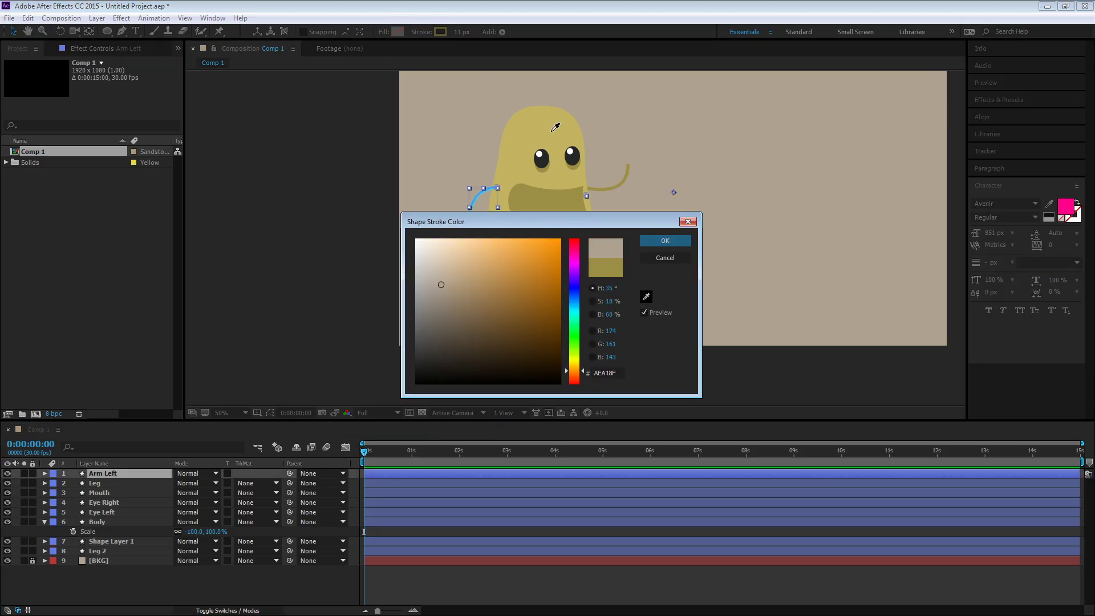
click(665, 240)
click(361, 367)
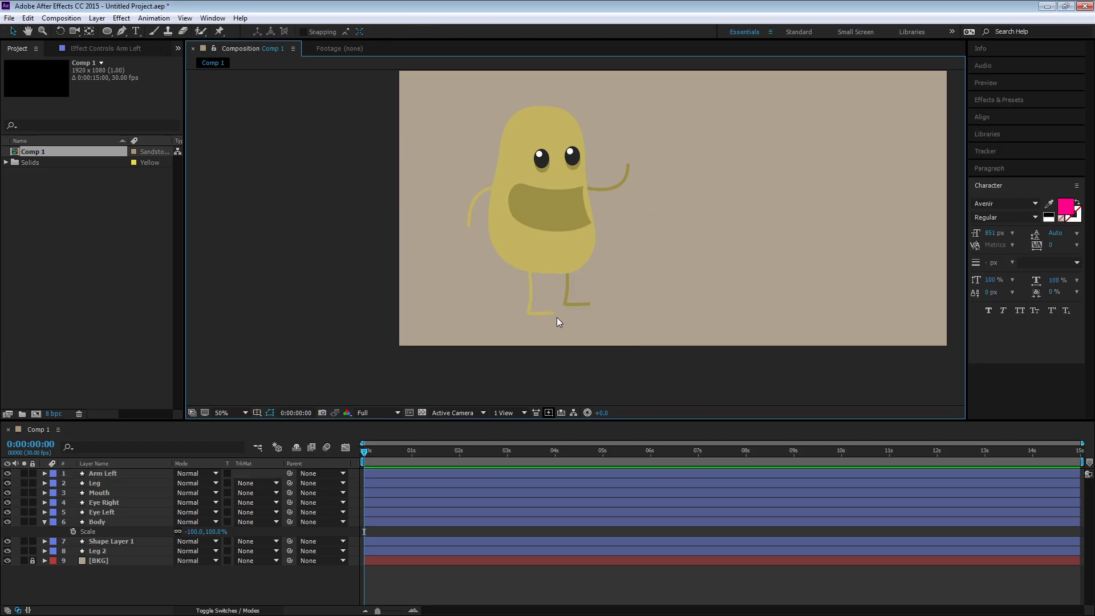
Nudge the front leg slightly left and up, and thicken the left arm's stroke to 18 px
click(530, 302)
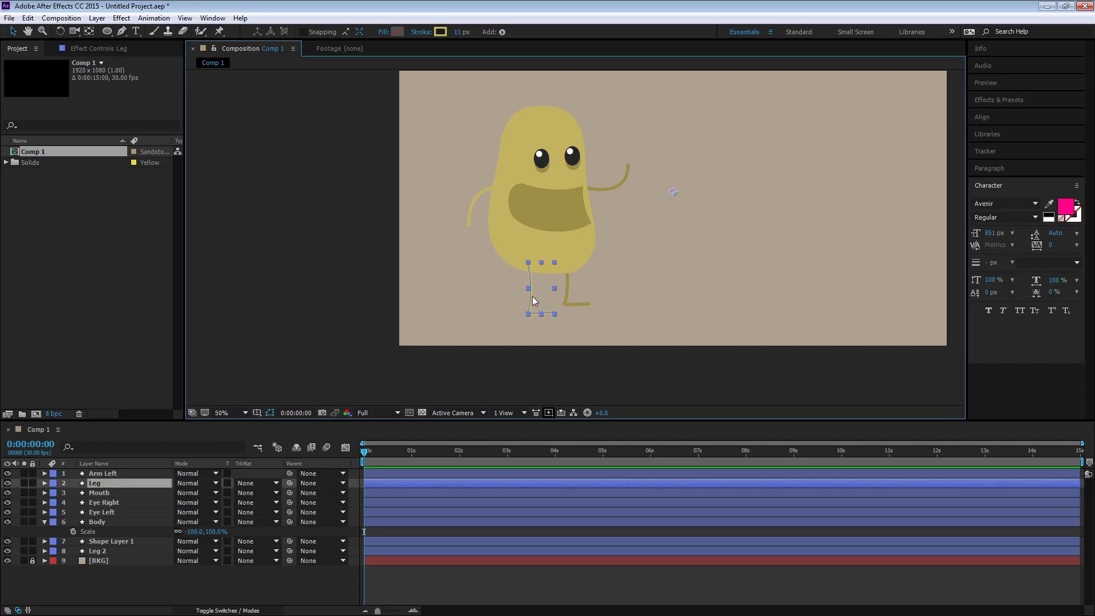
click(472, 200)
click(461, 32)
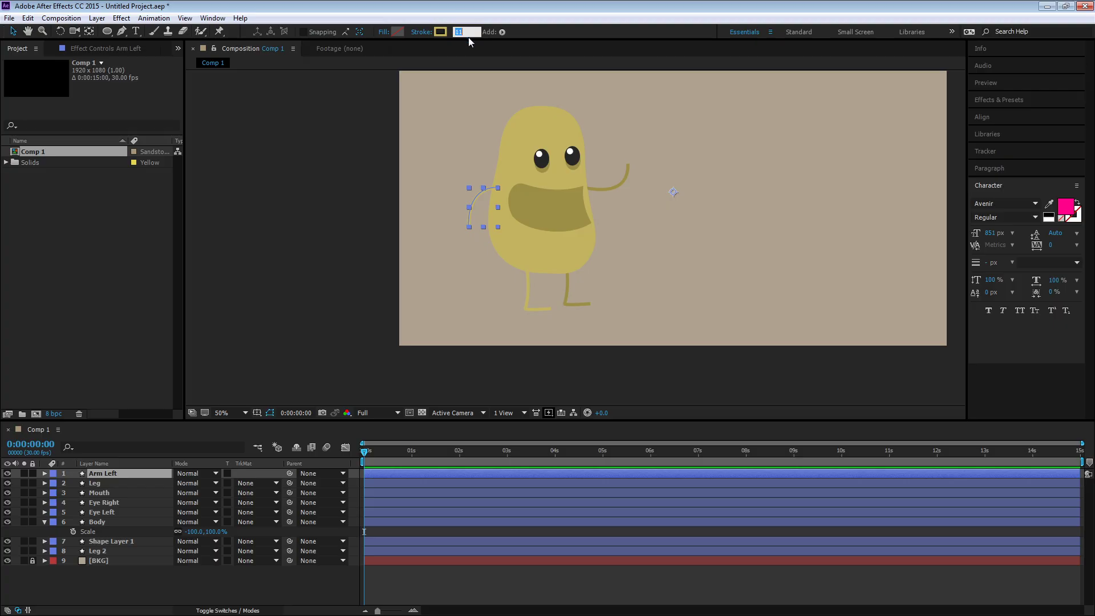
text(318)
key(Return)
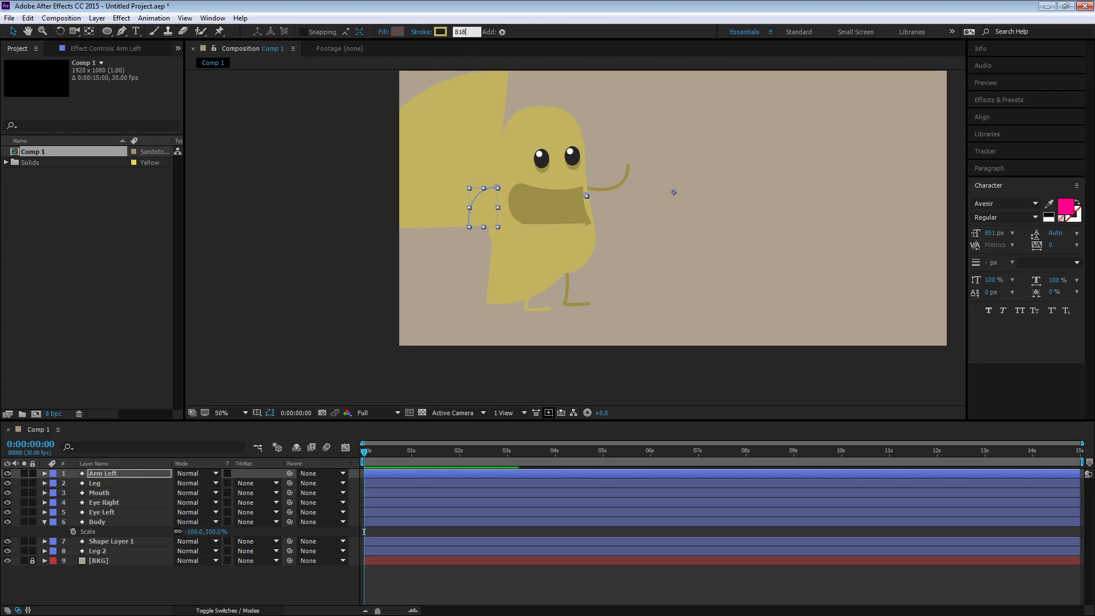
text(18)
key(Return)
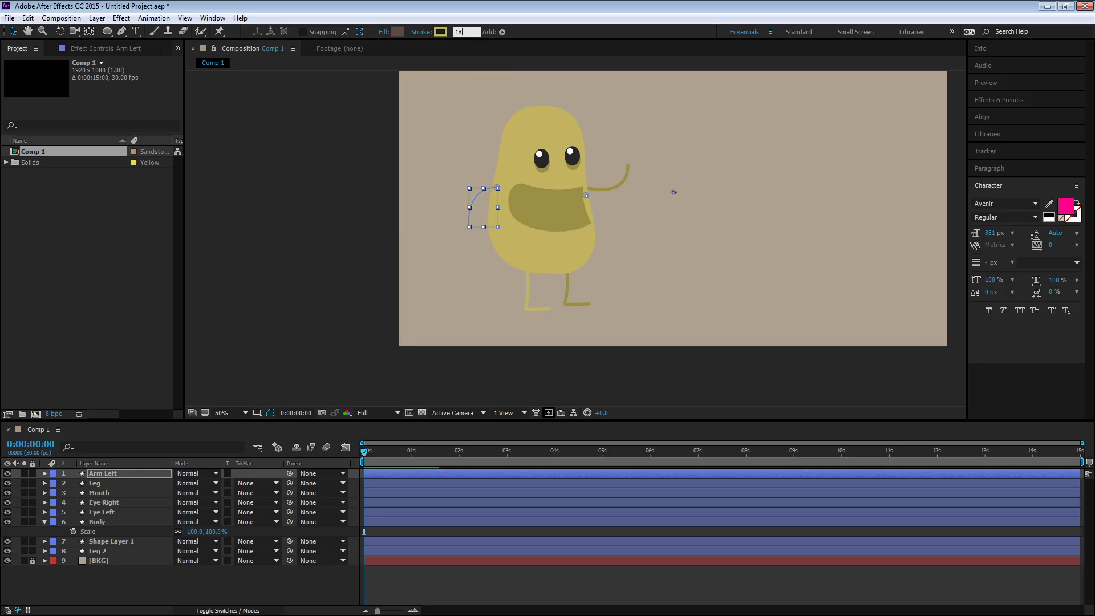
click(361, 192)
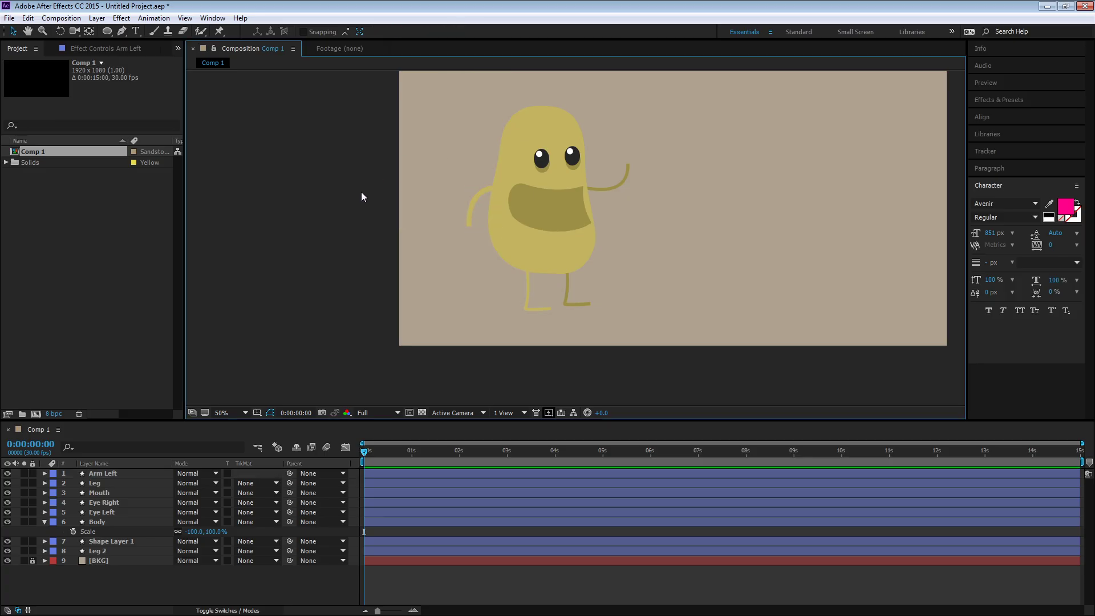
Set the Arm Left stroke width to 22 px and shift the arm slightly left
click(475, 200)
click(459, 32)
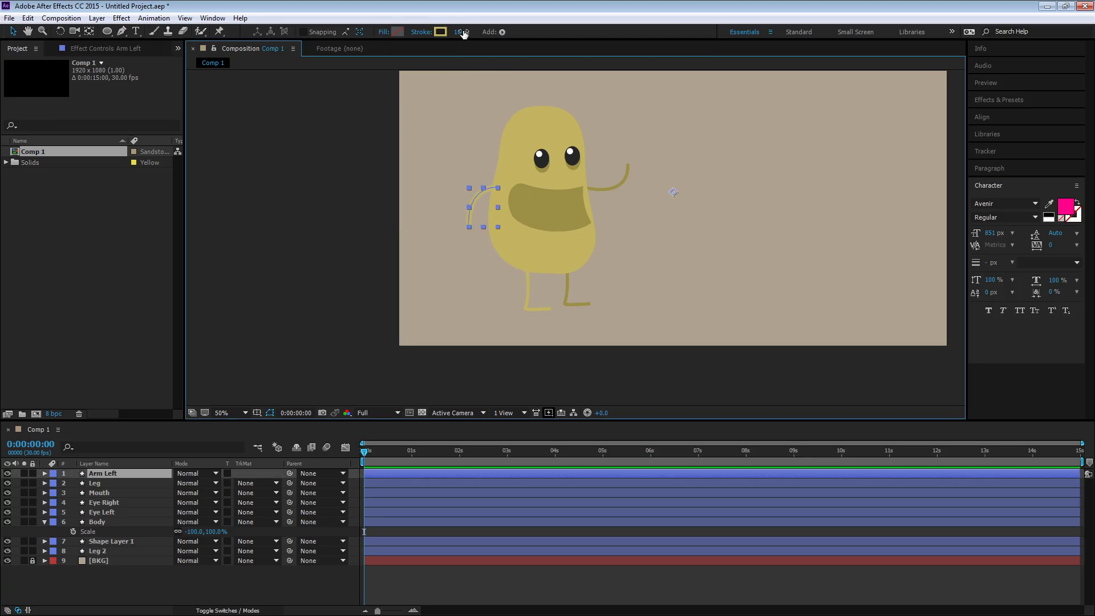
text(22)
key(Return)
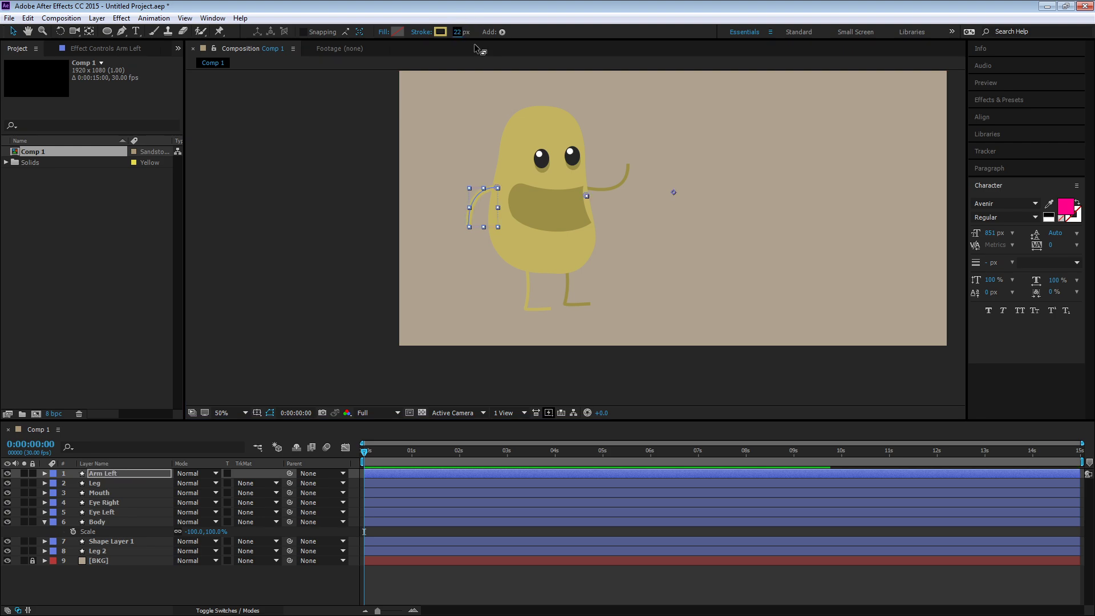
click(289, 204)
click(478, 195)
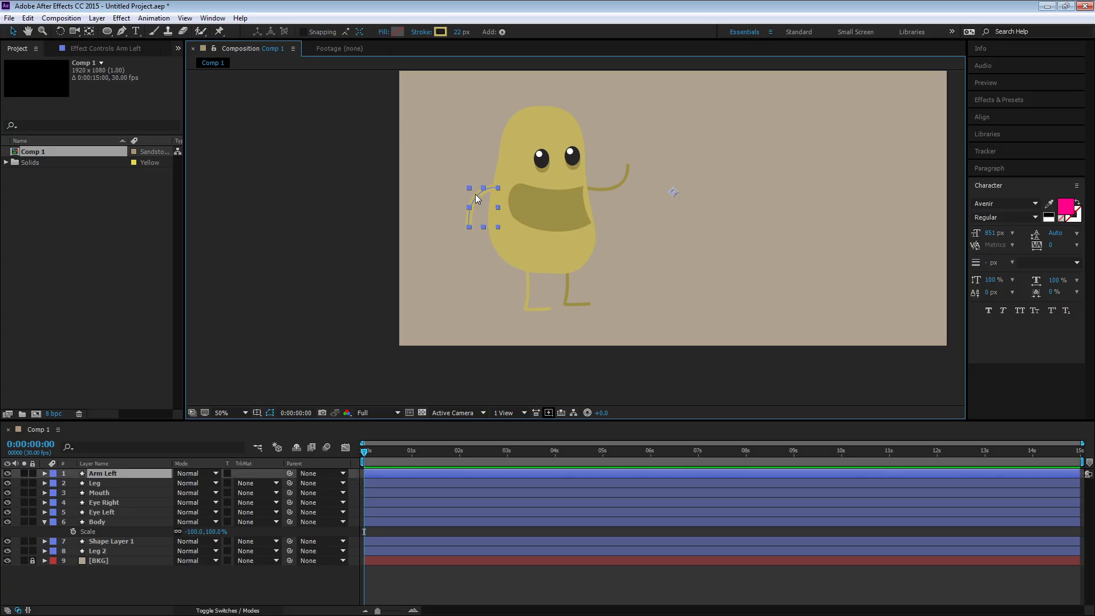
drag(475, 194, 466, 202)
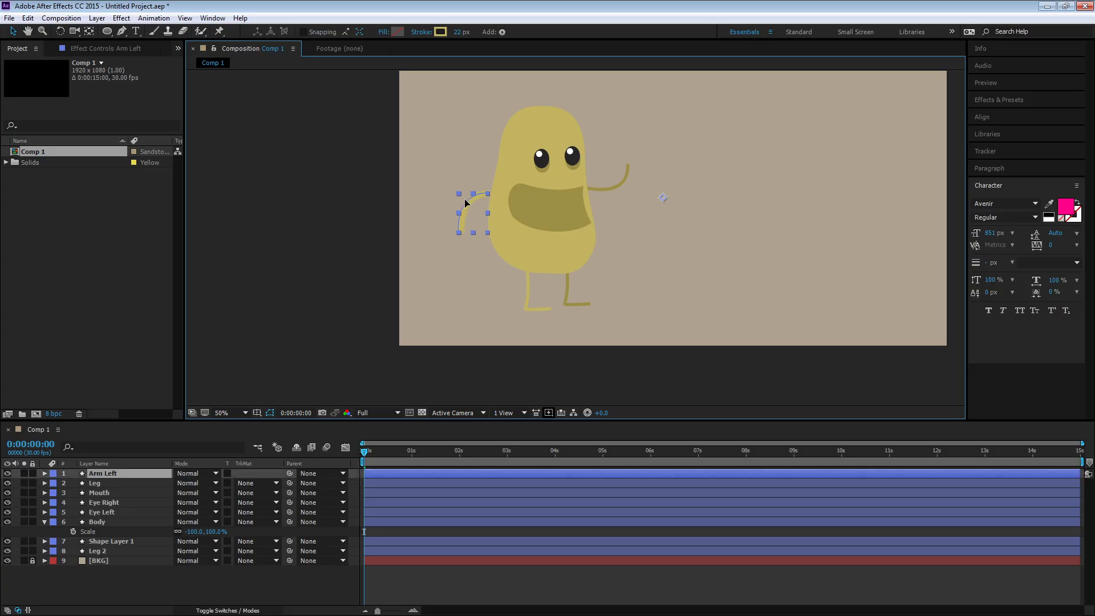
Set the right arm's stroke width to 22 px and move the arm slightly down and left, further behind the body
click(616, 186)
click(459, 32)
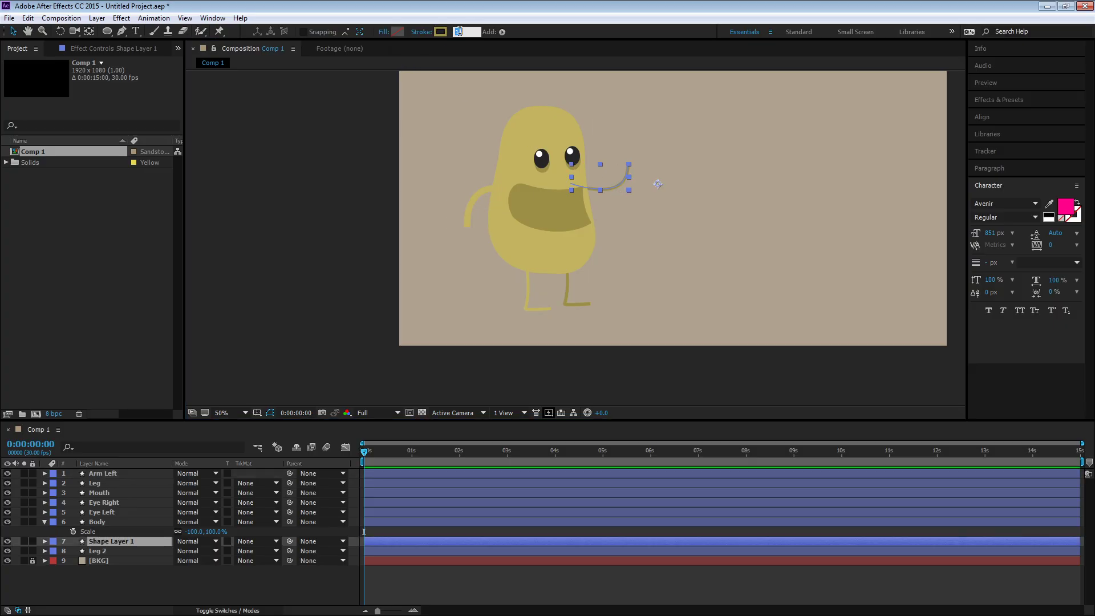
text(22)
key(Return)
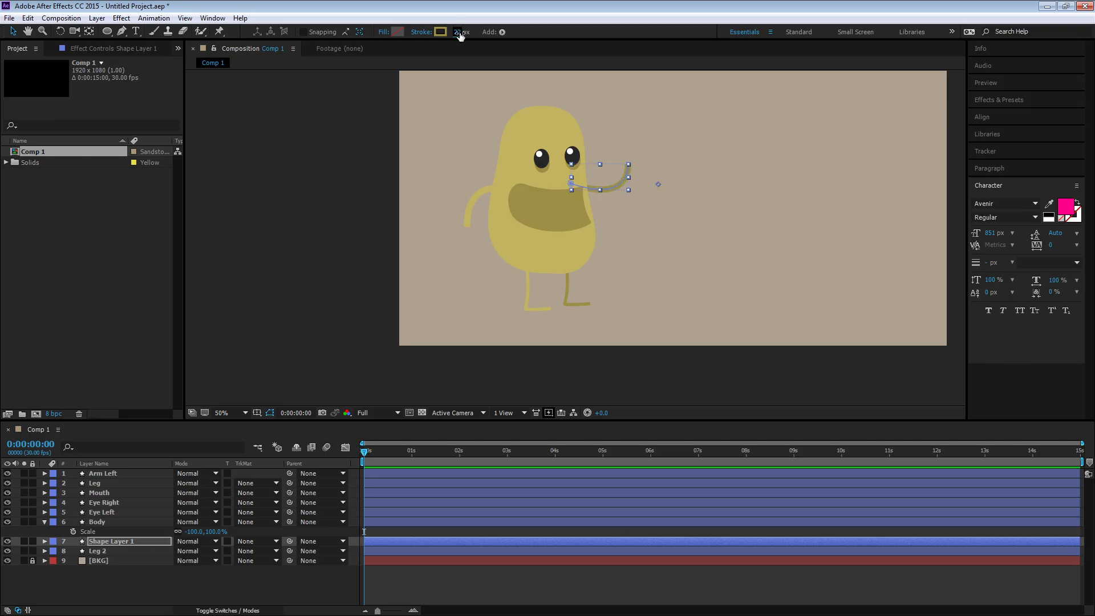
mouse_move(614, 183)
mouse_down()
mouse_move(601, 180)
mouse_move(607, 172)
mouse_move(604, 193)
mouse_up()
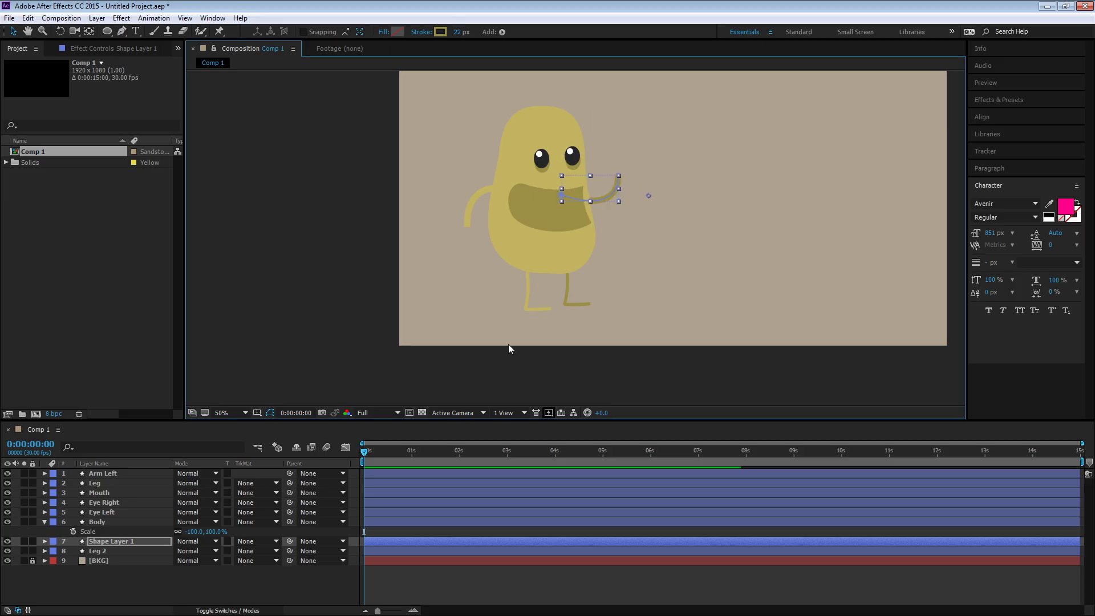
Narrow the mouth slightly and shift it a little lower so it stays inside the body's edge
click(566, 220)
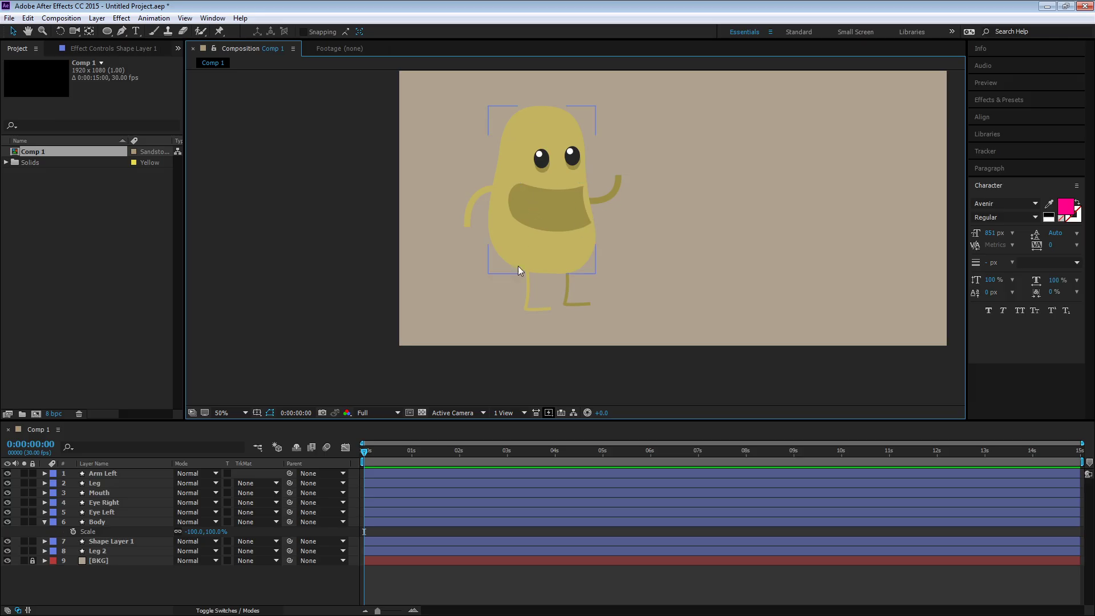
click(574, 204)
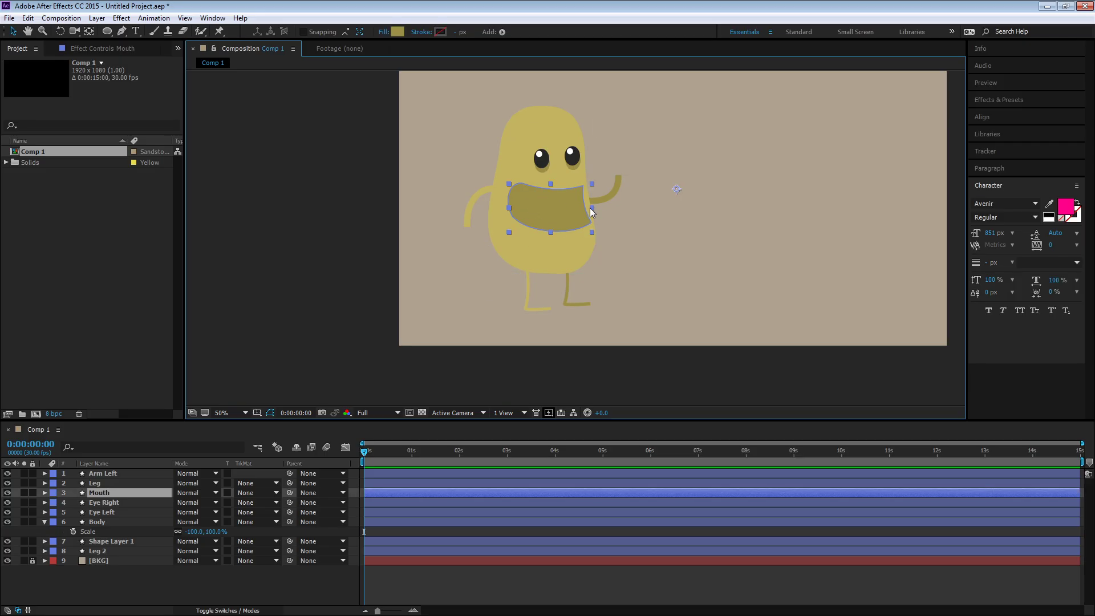
drag(591, 209, 557, 213)
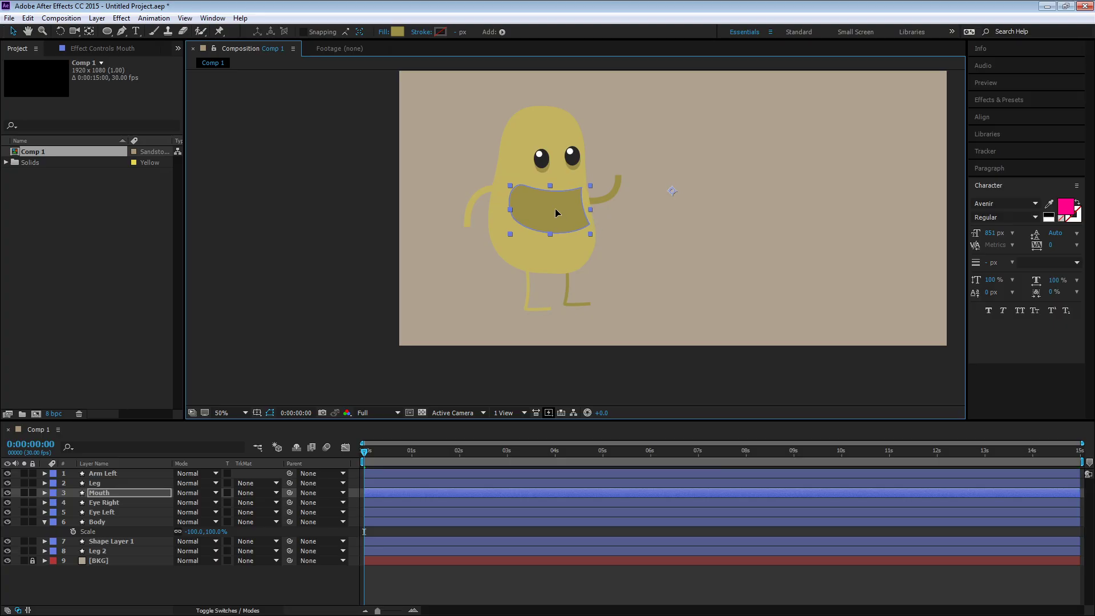
Set the stroke width of both legs to 15 px and nudge the front leg slightly left
click(530, 309)
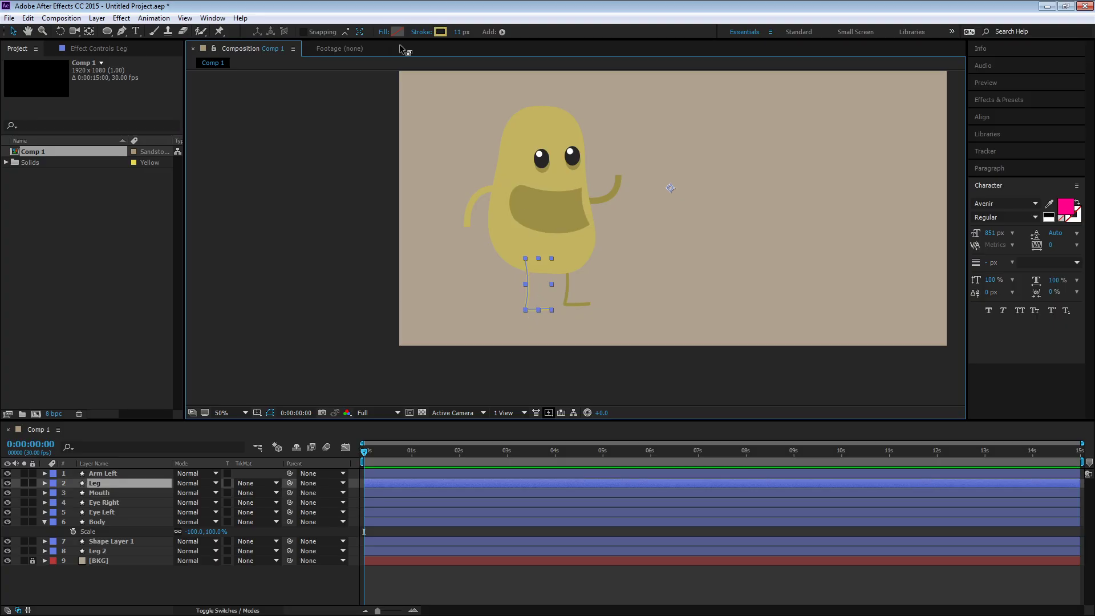
click(458, 33)
text(15)
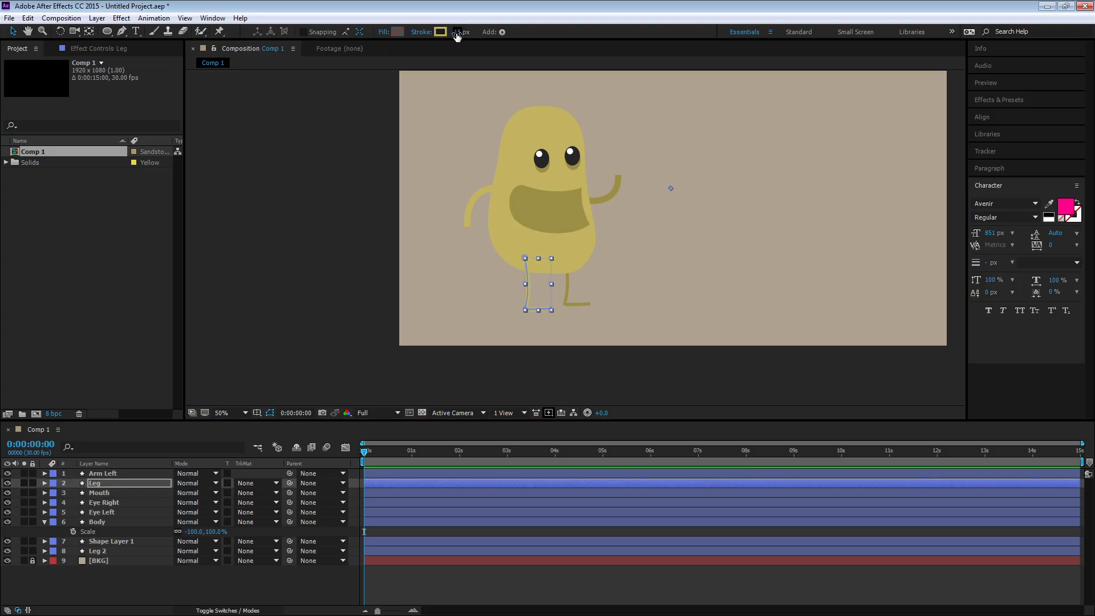
key(Return)
click(574, 298)
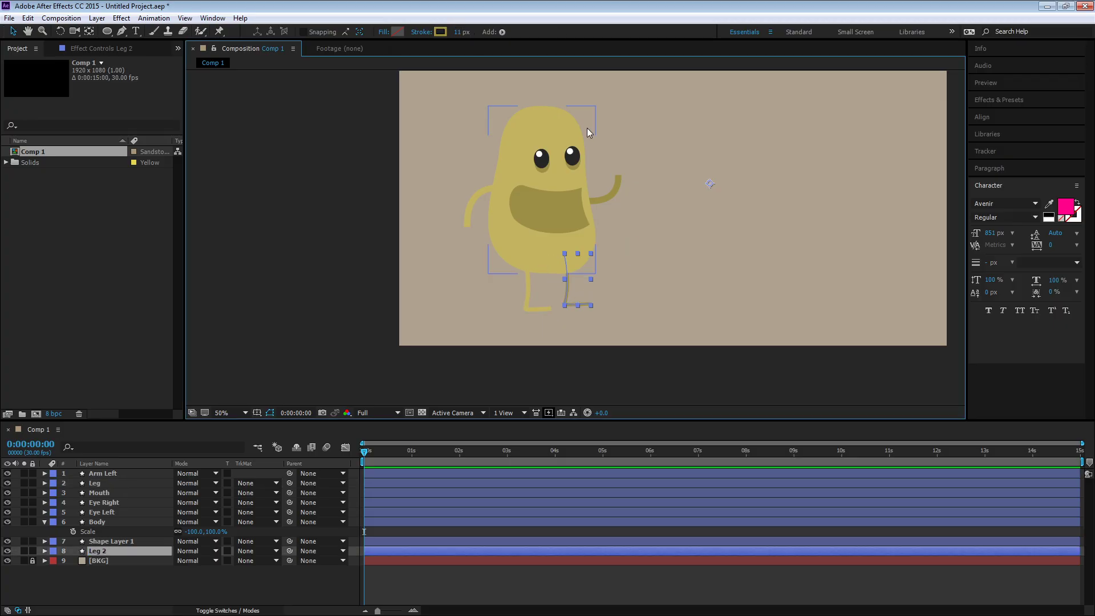
click(458, 32)
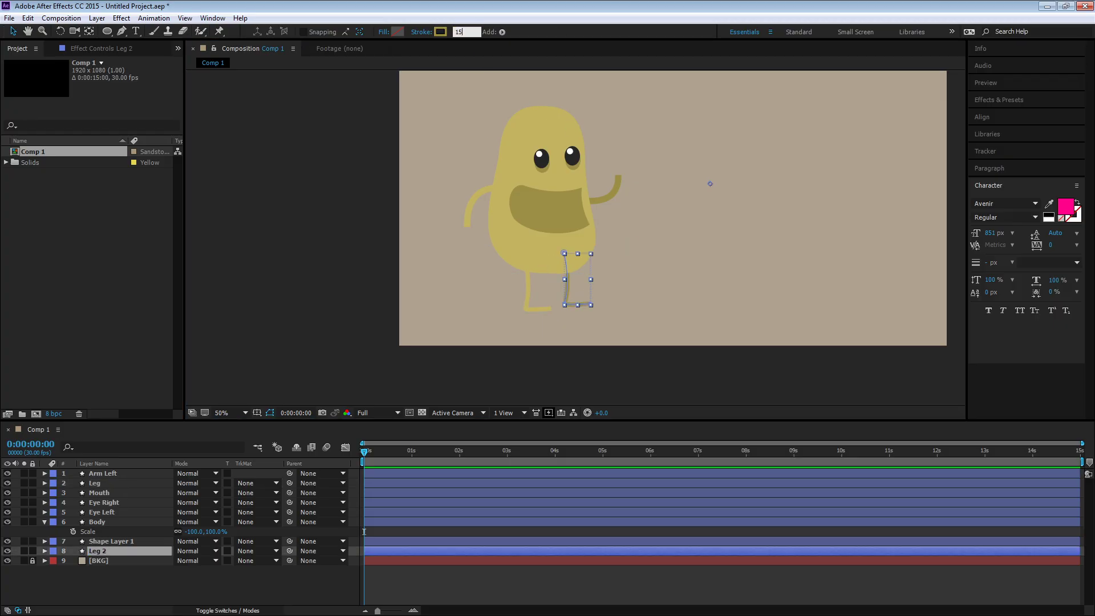
text(15)
key(Return)
click(255, 276)
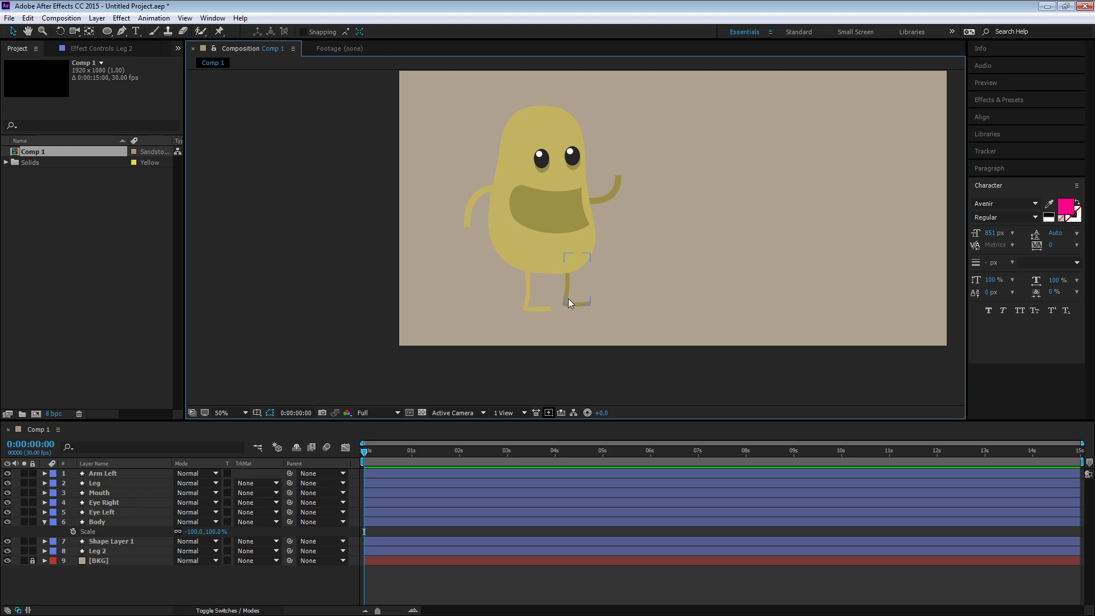
click(529, 310)
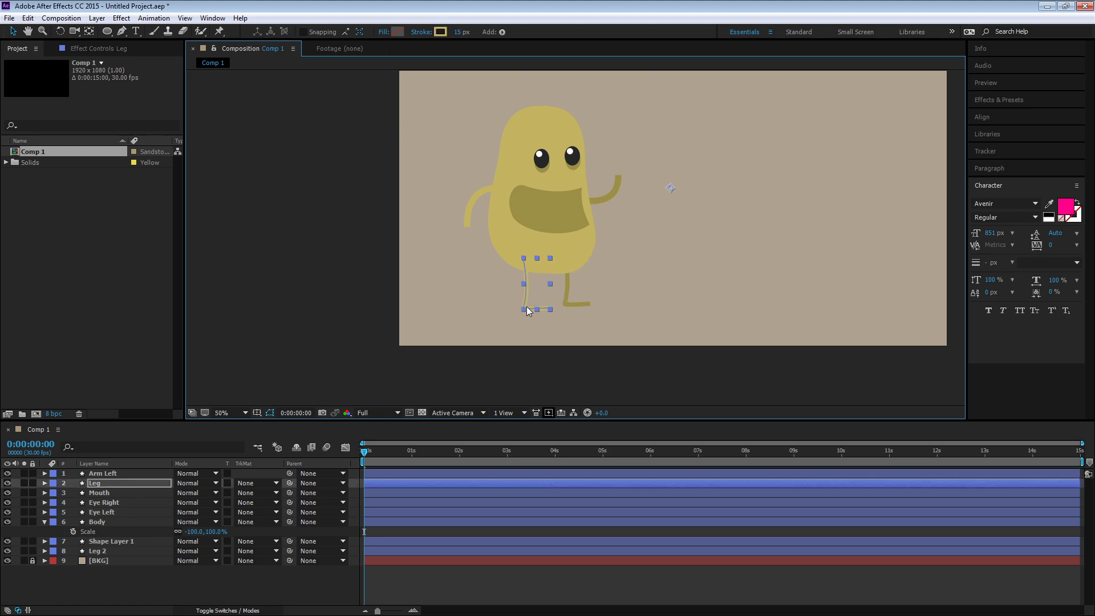
click(316, 368)
Check which paths in the Arm Left contents are used by toggling their visibility, and delete the stray Shape 2
click(110, 474)
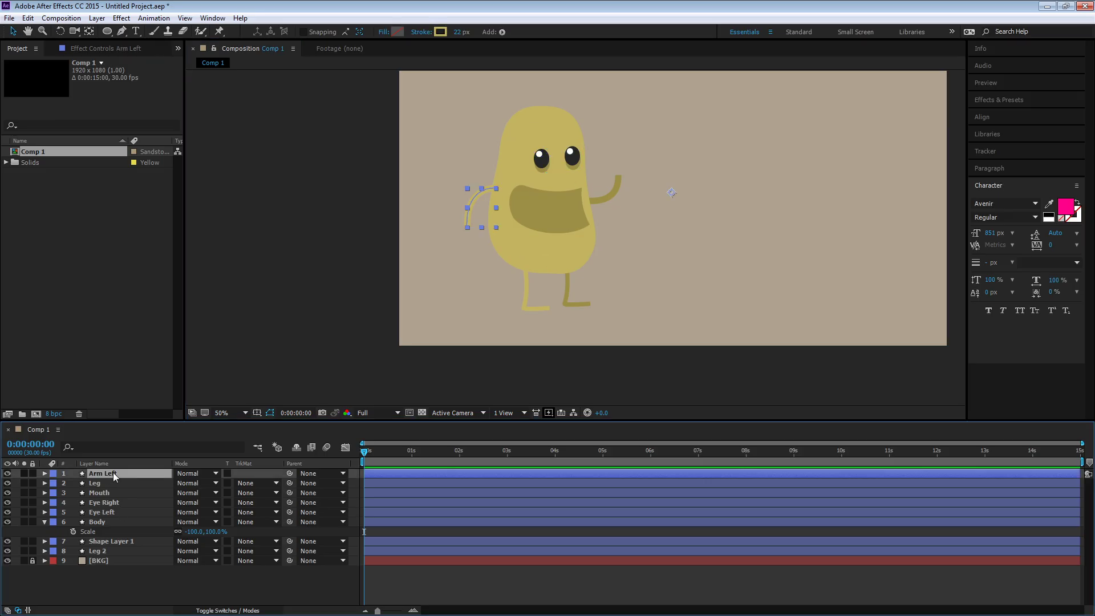
click(44, 474)
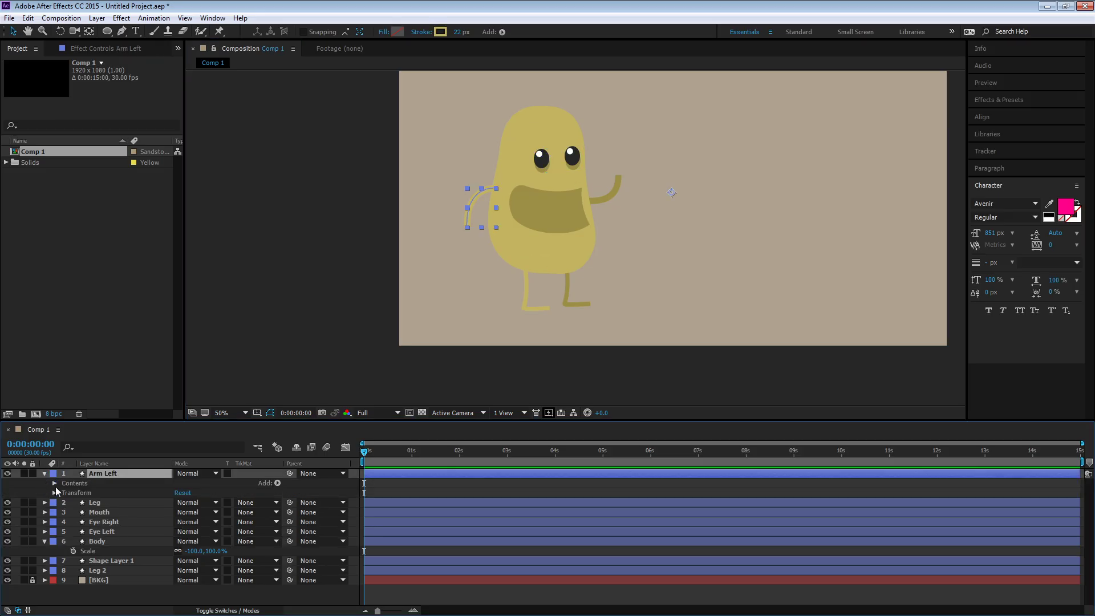
click(55, 483)
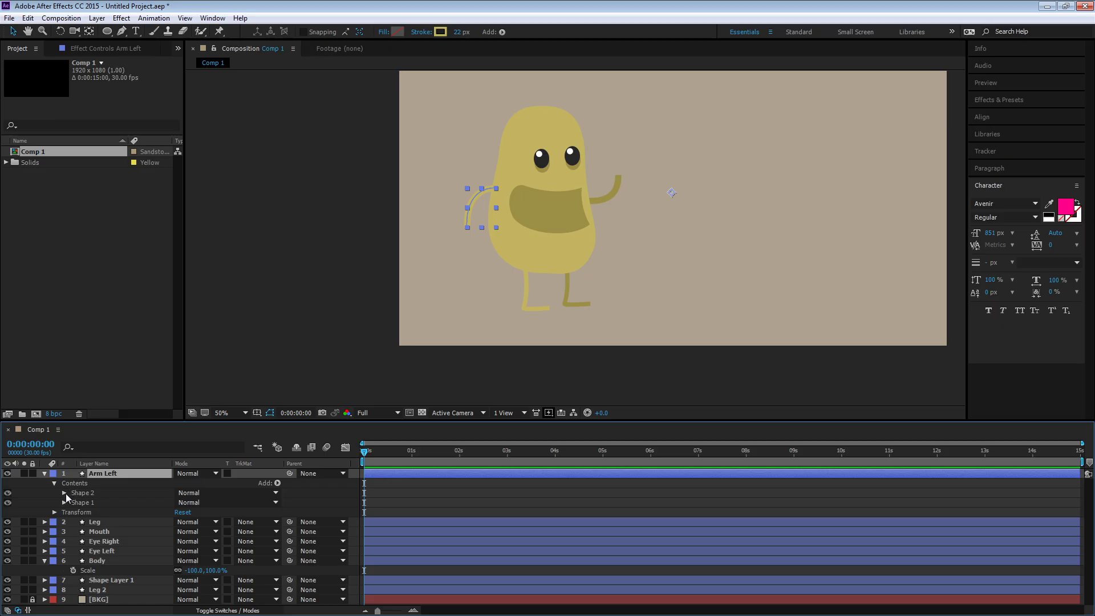
click(8, 494)
click(8, 503)
click(8, 493)
click(84, 494)
key(Delete)
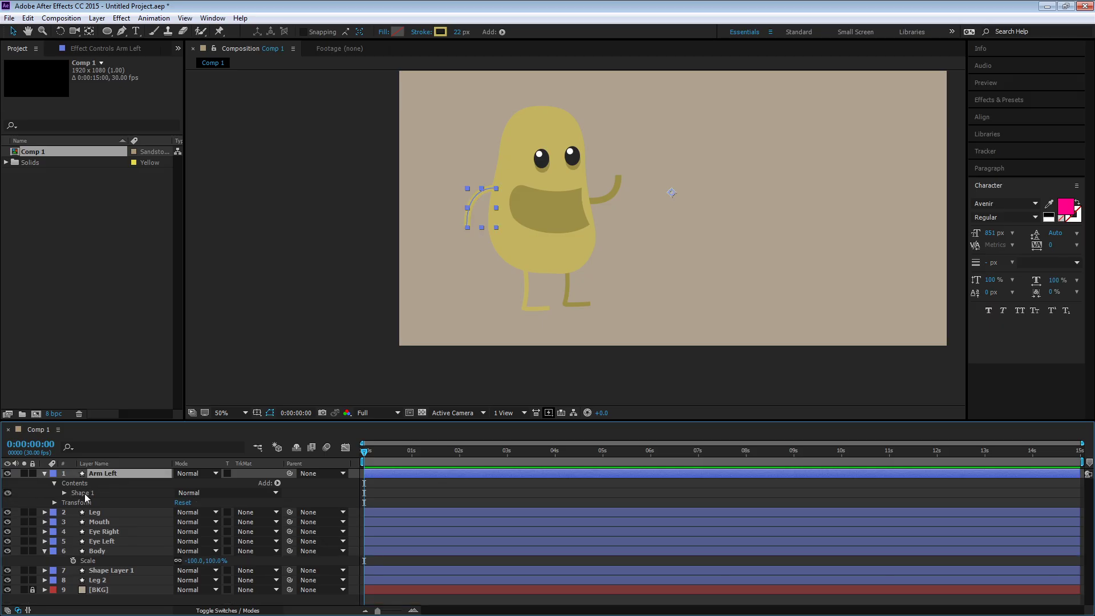
Set the line cap of the left arm's Stroke 1 to Round Cap
click(64, 493)
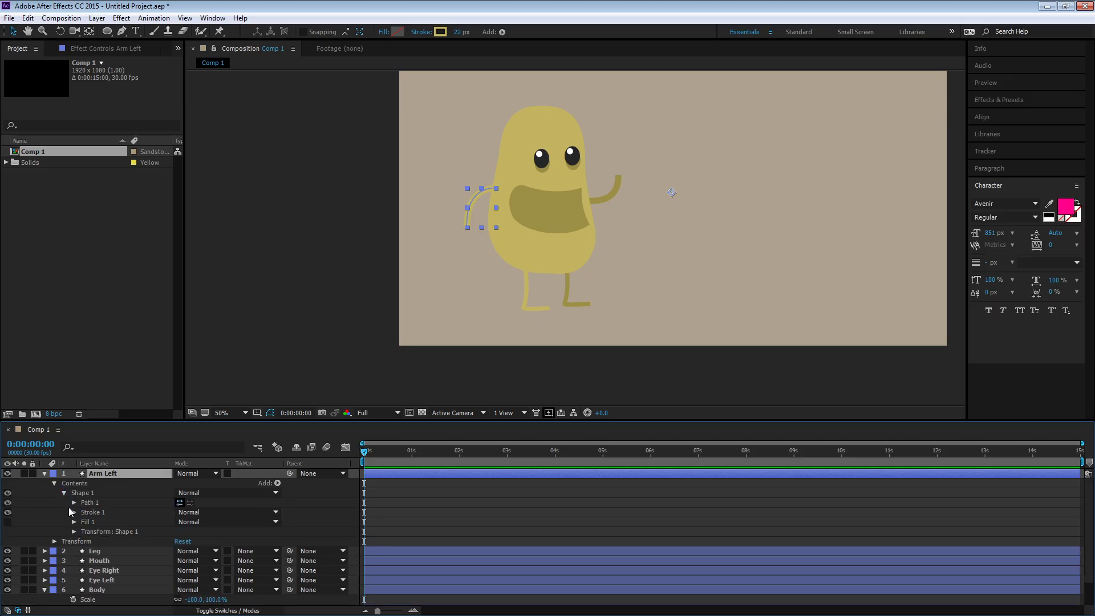
click(72, 512)
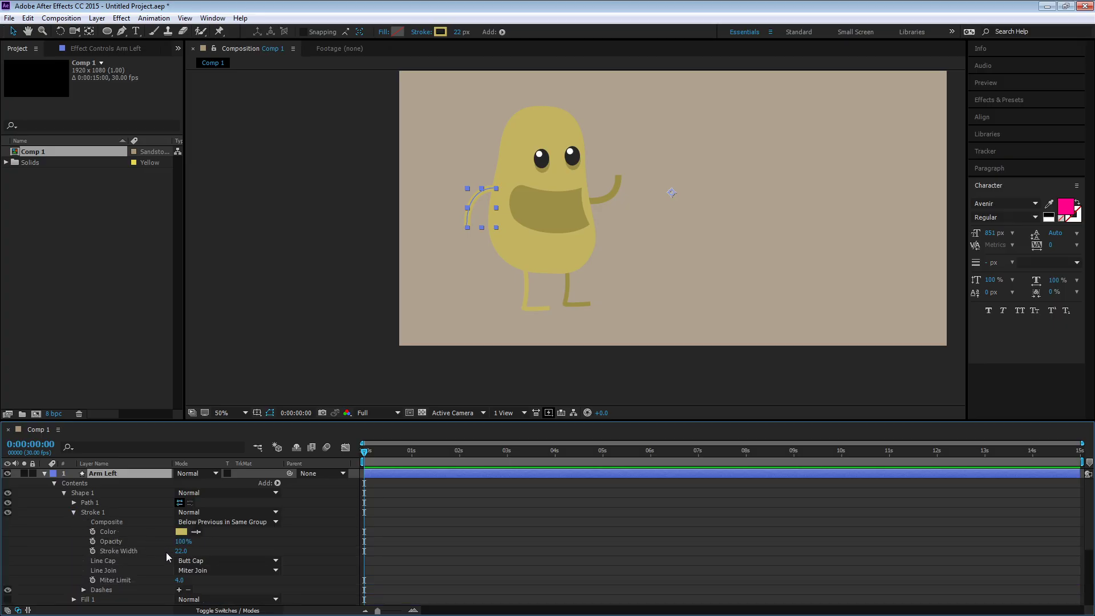
click(212, 562)
click(231, 586)
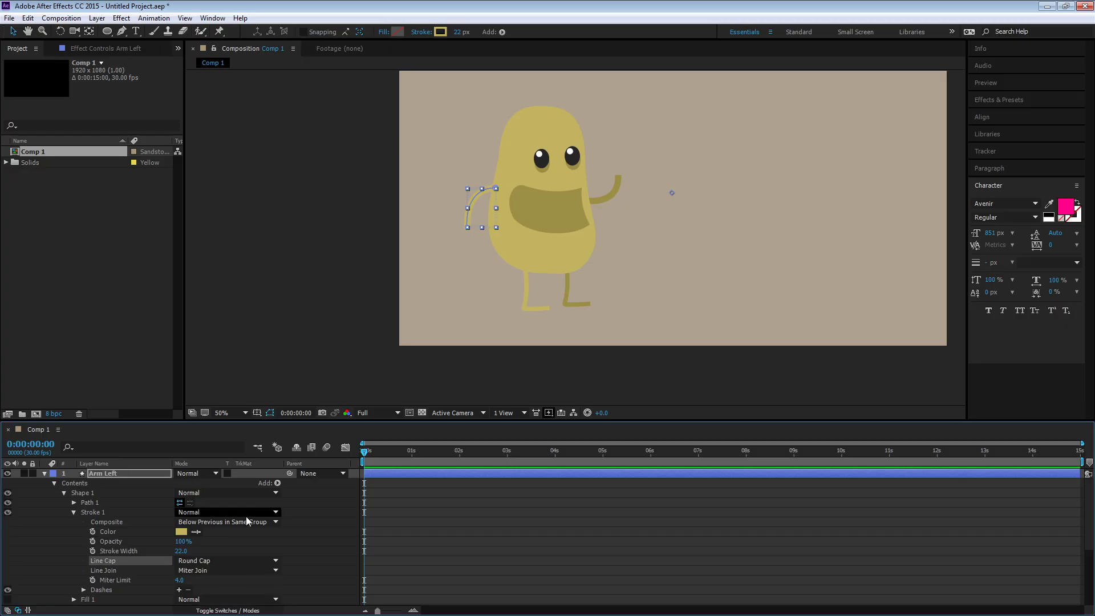
click(273, 342)
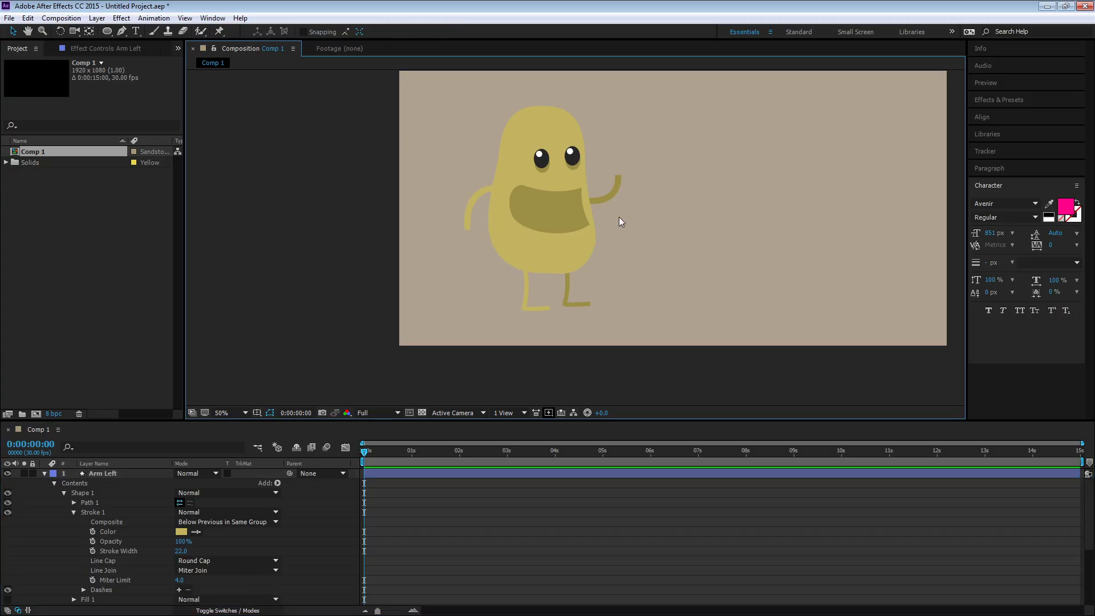
Set the line cap of Stroke 1 in Shape Layer 1, the darker raised arm, to Round Cap
click(606, 193)
scroll(130, 499, down, 5)
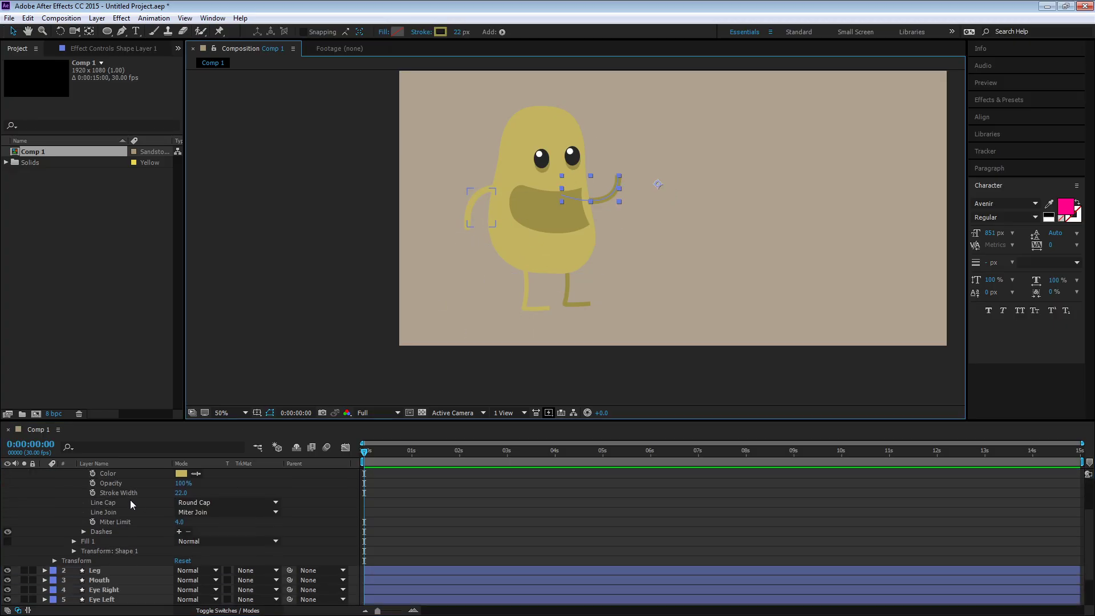
click(109, 580)
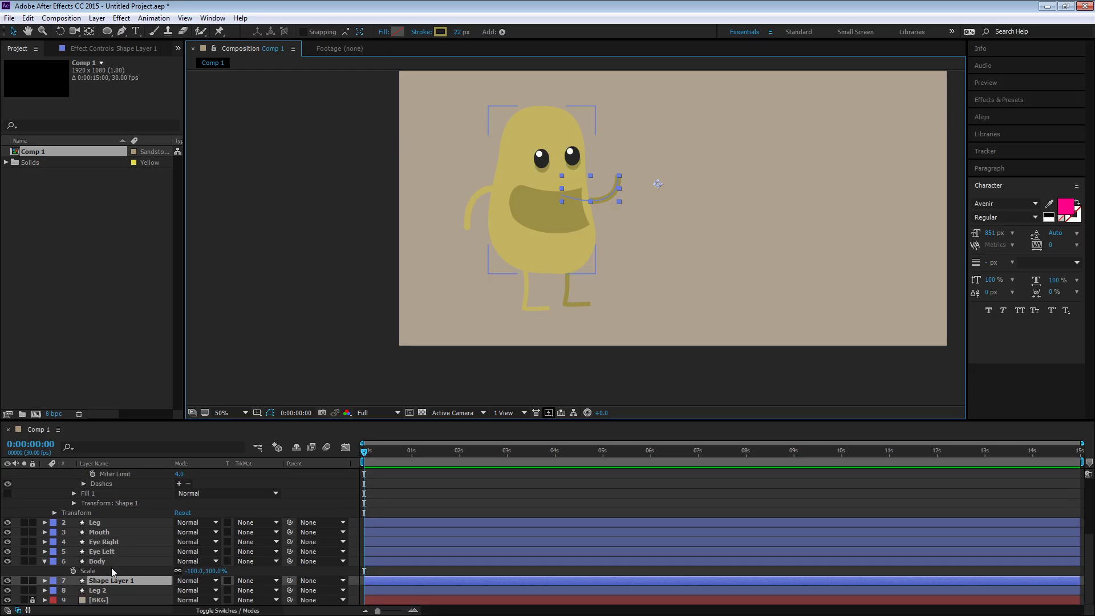
click(45, 580)
scroll(95, 573, down, 1)
click(53, 571)
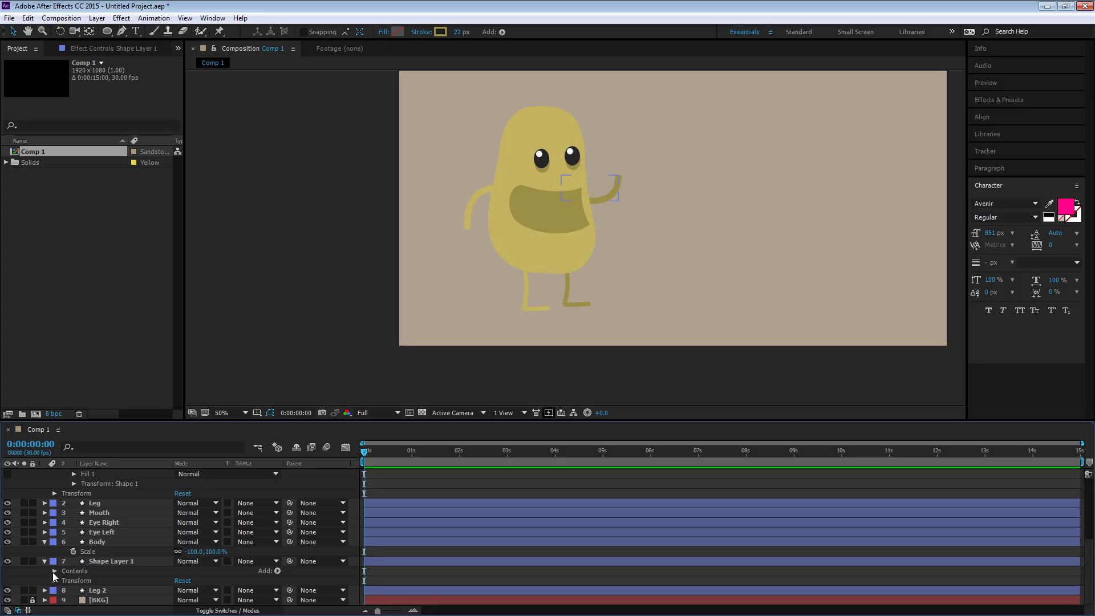
click(67, 581)
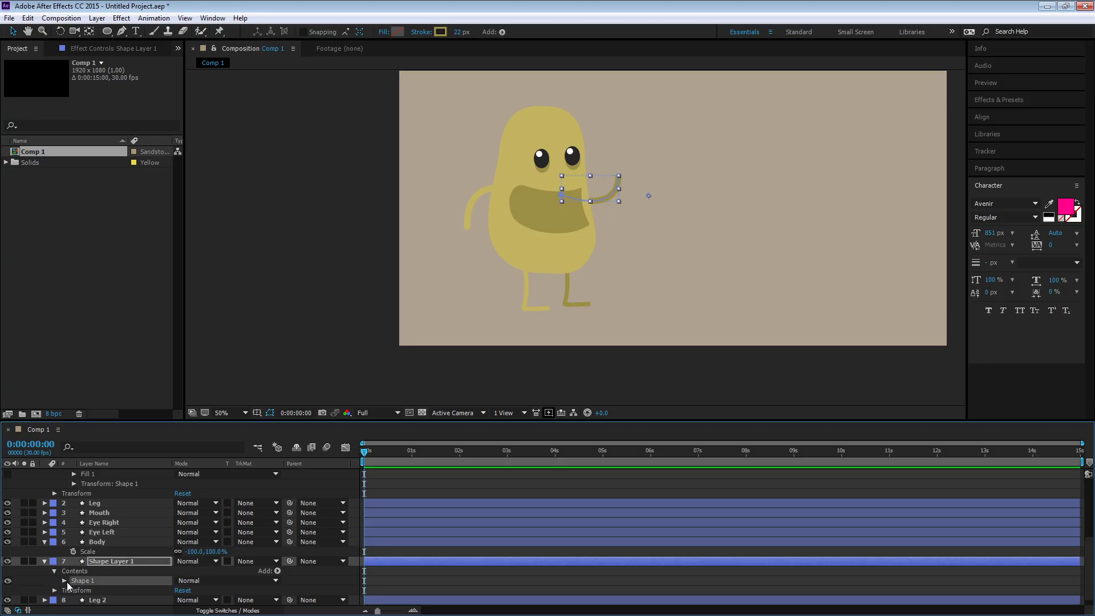
click(64, 581)
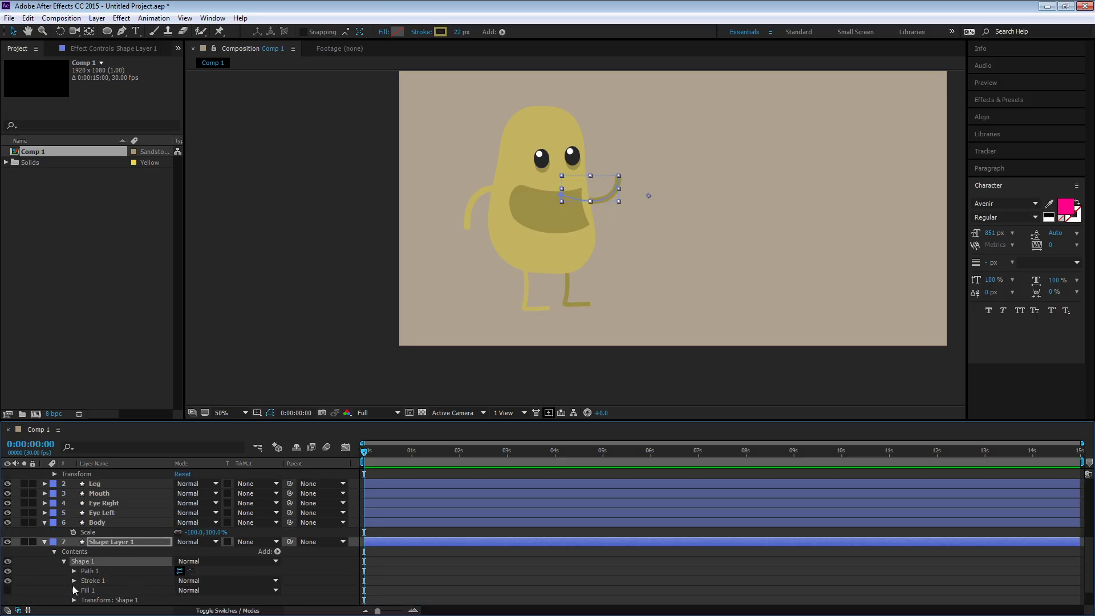
click(74, 580)
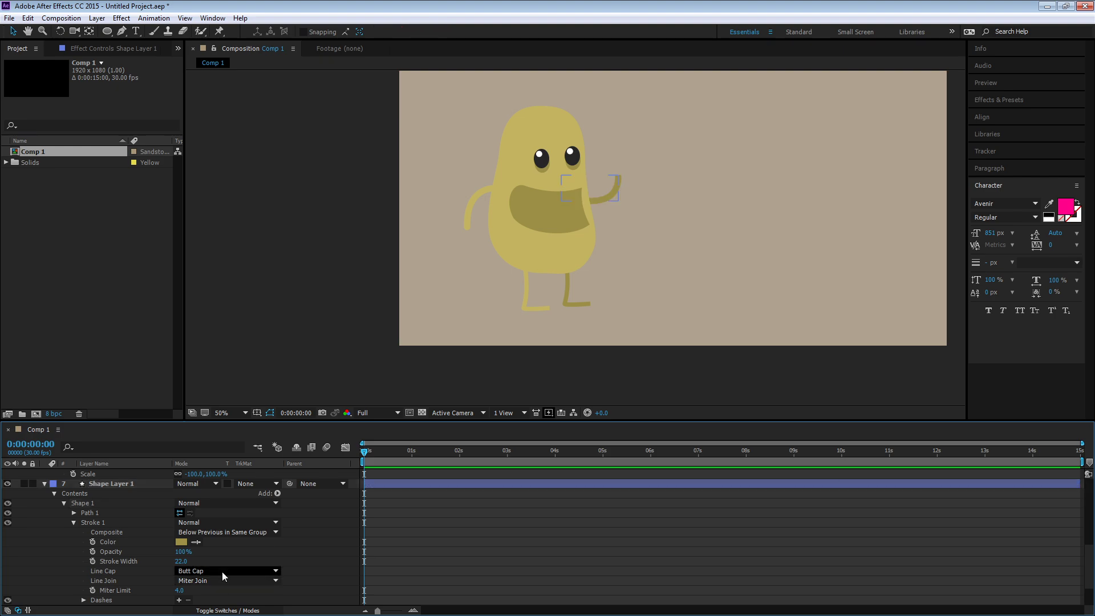
click(222, 572)
click(225, 546)
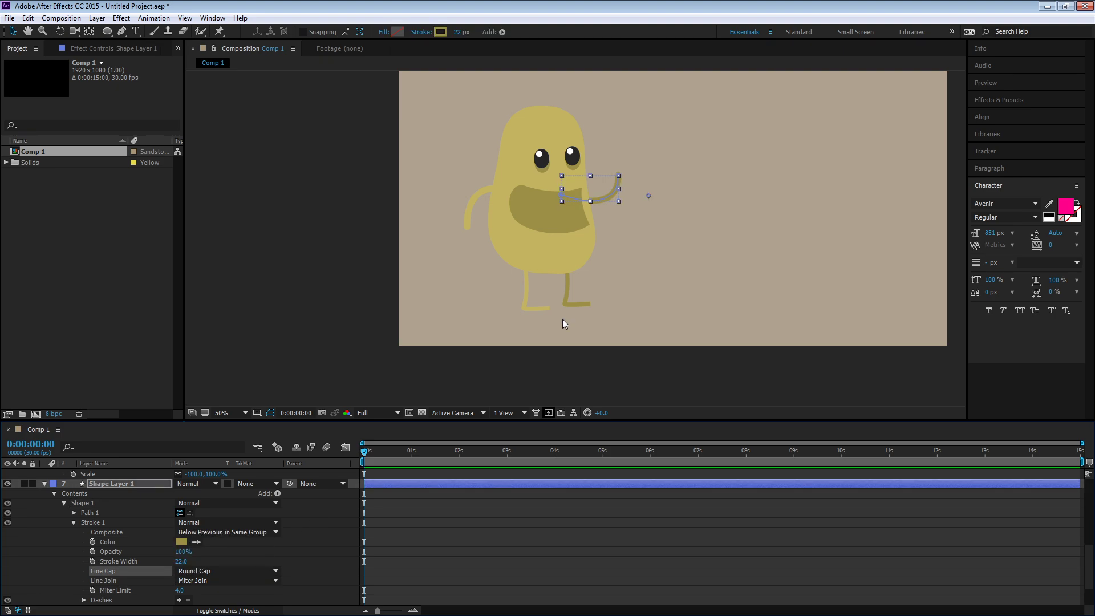
Collapse the expanded properties of the Shape Layer 1 and Arm Left layers, keeping the front leg's layer selected
click(525, 307)
click(573, 304)
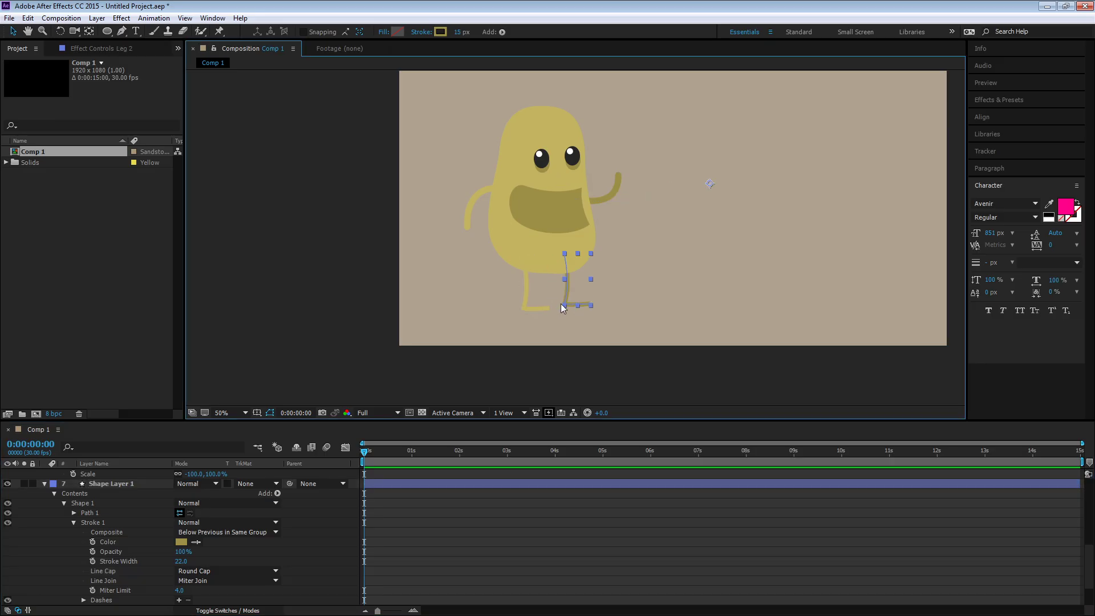
click(531, 309)
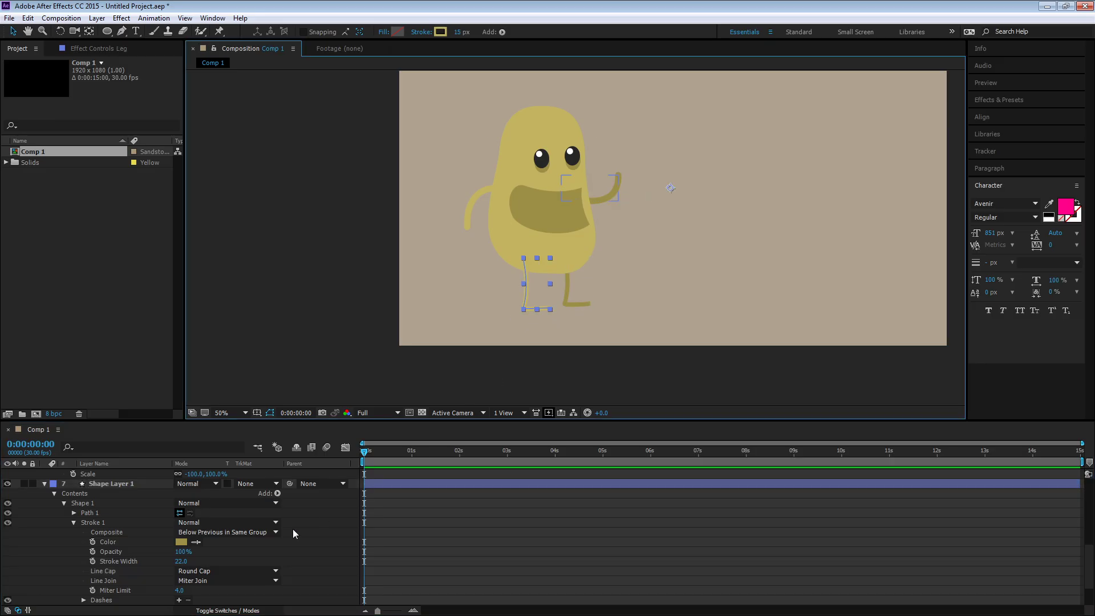
click(45, 483)
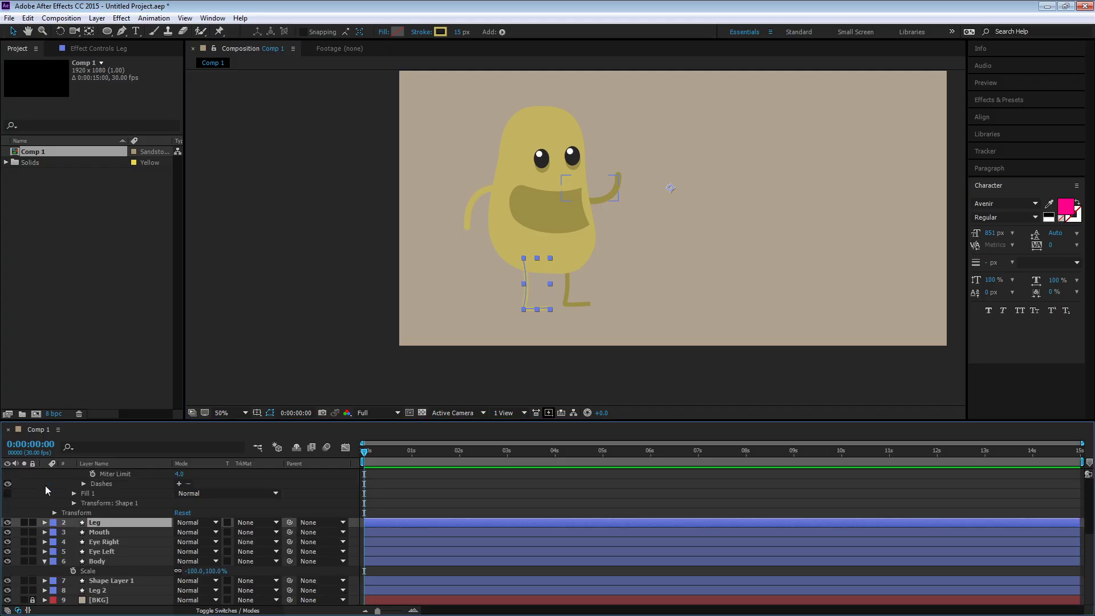
click(47, 530)
click(47, 529)
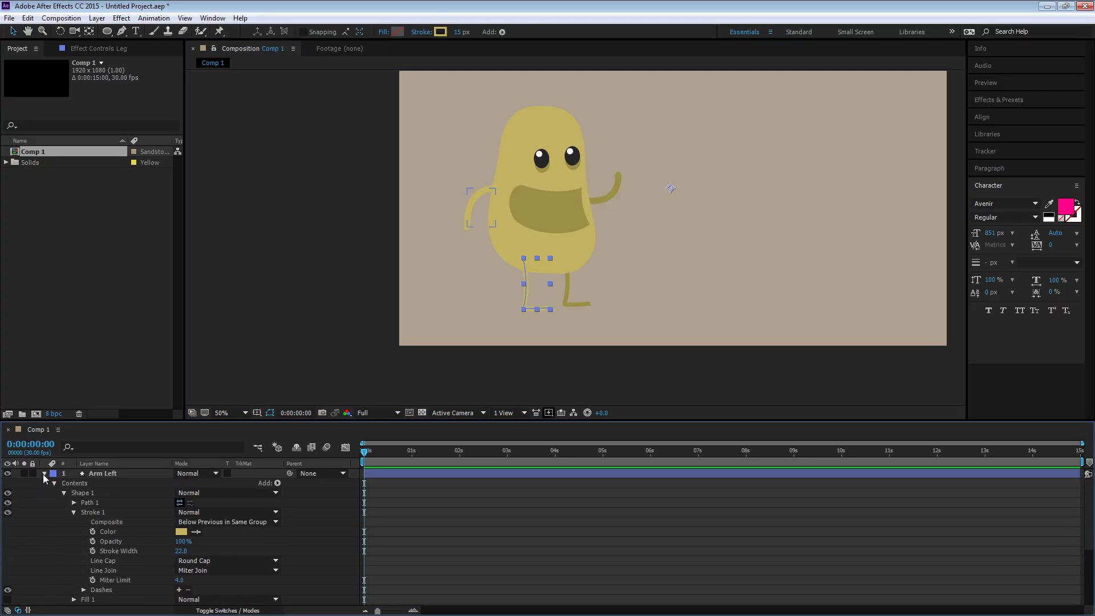
click(44, 474)
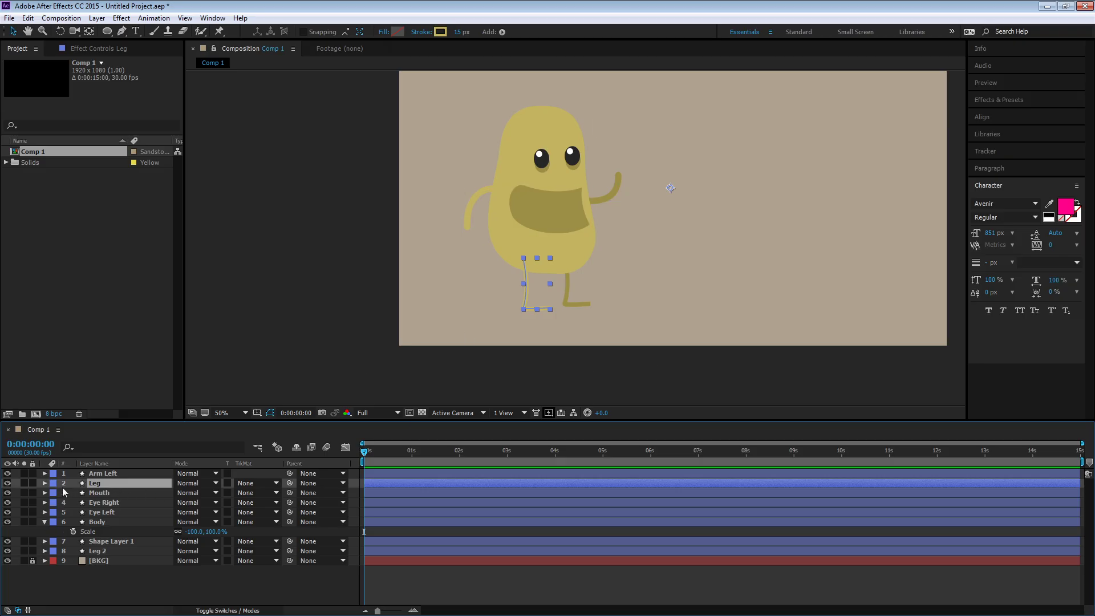
Set the line cap of Stroke 1 in the Leg layer to Round Cap
click(44, 483)
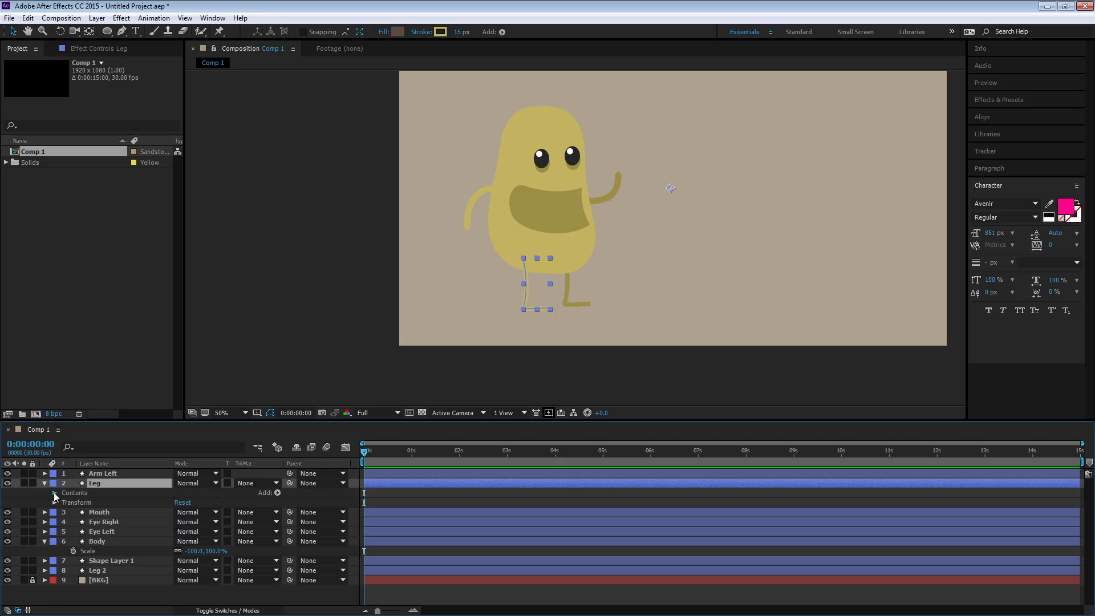
click(54, 492)
click(63, 502)
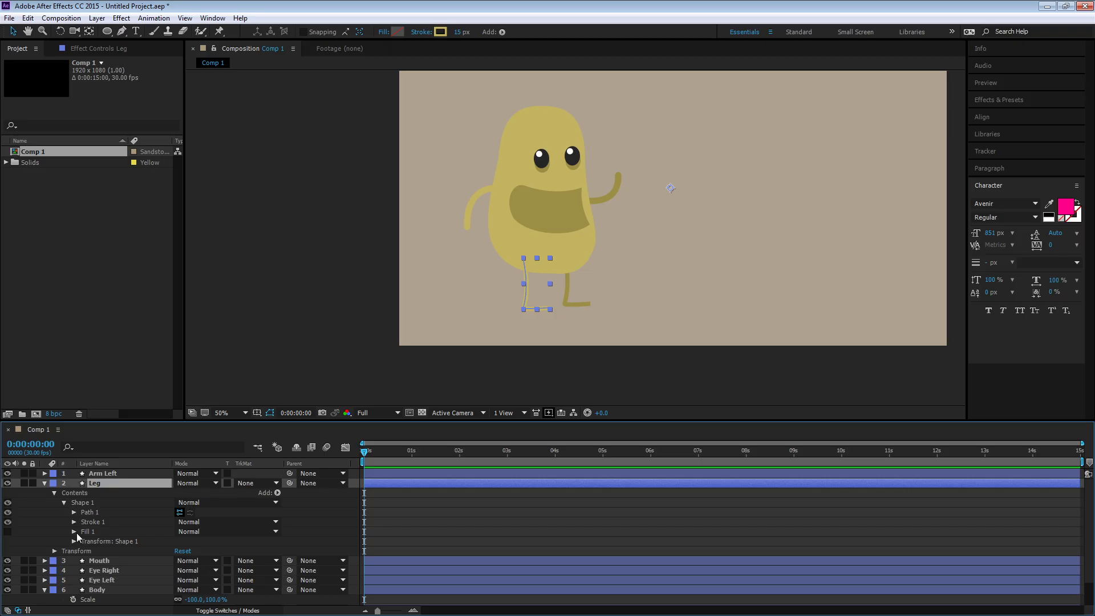
click(73, 523)
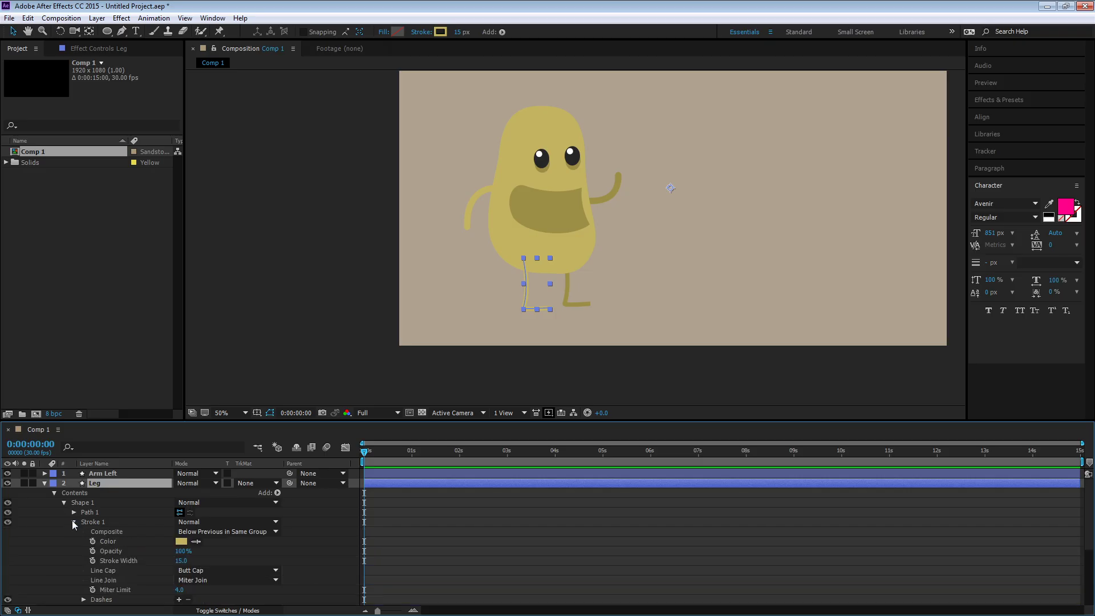
click(193, 569)
click(211, 594)
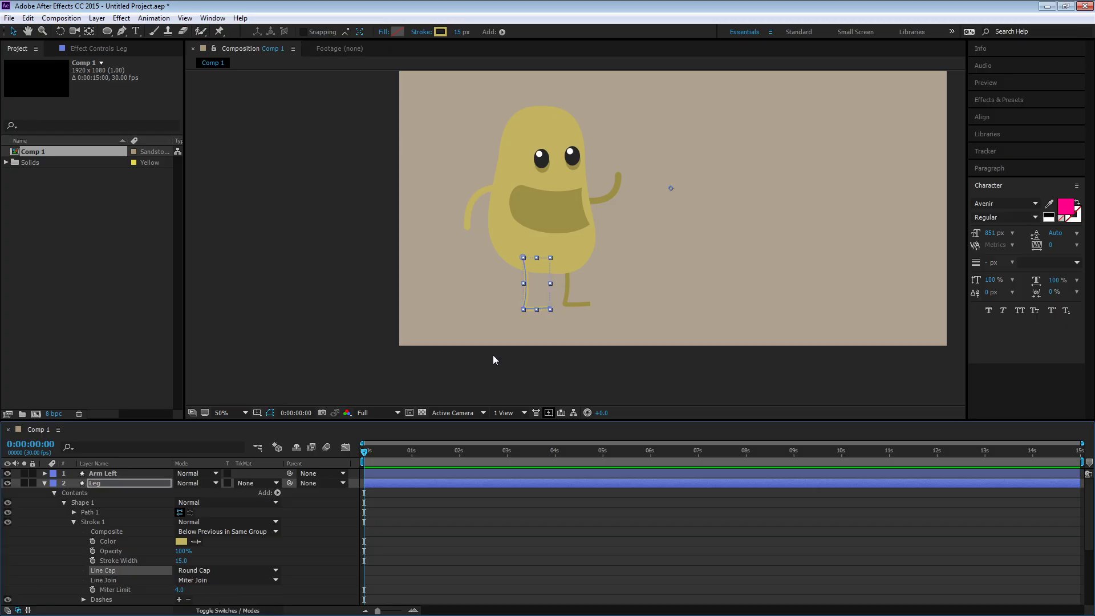
Examine the front leg's stroke settings and compare the ends of both feet up close at 200% magnification
click(584, 308)
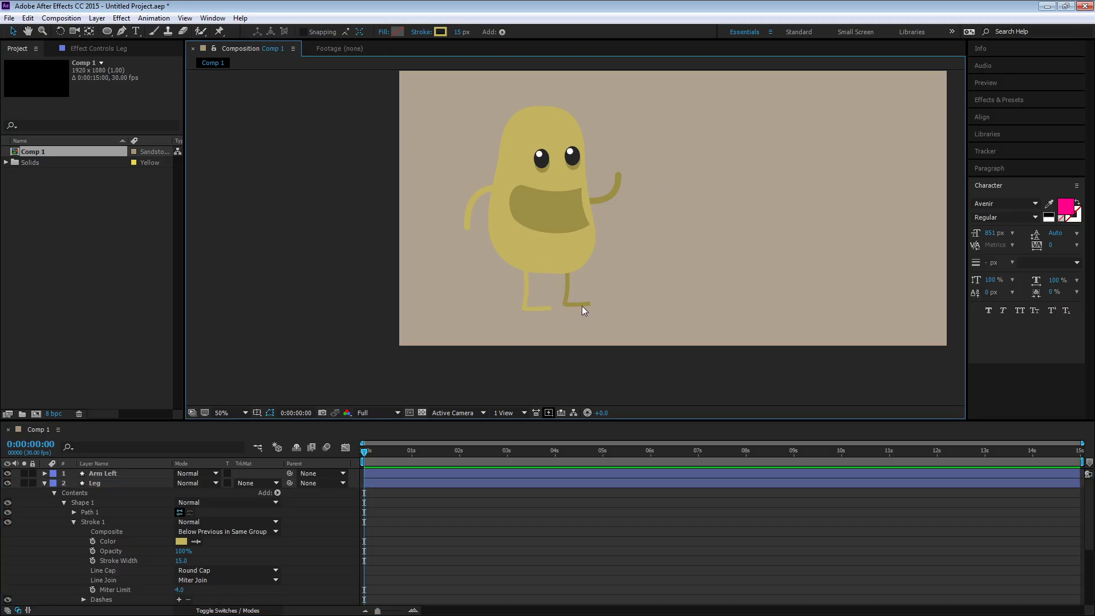
click(538, 310)
click(71, 504)
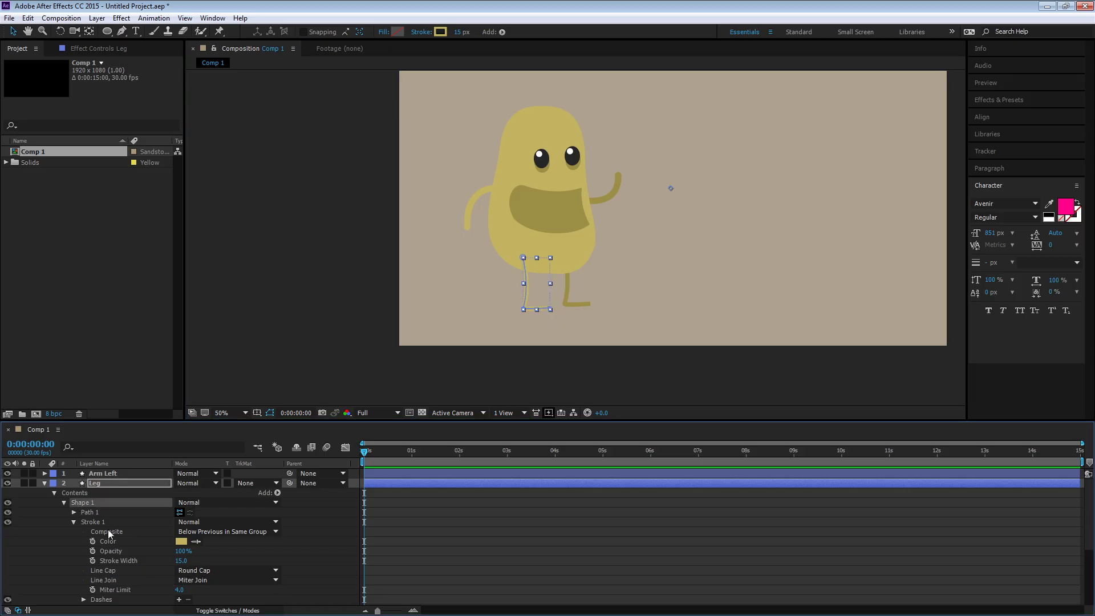
click(95, 522)
scroll(111, 518, down, 1)
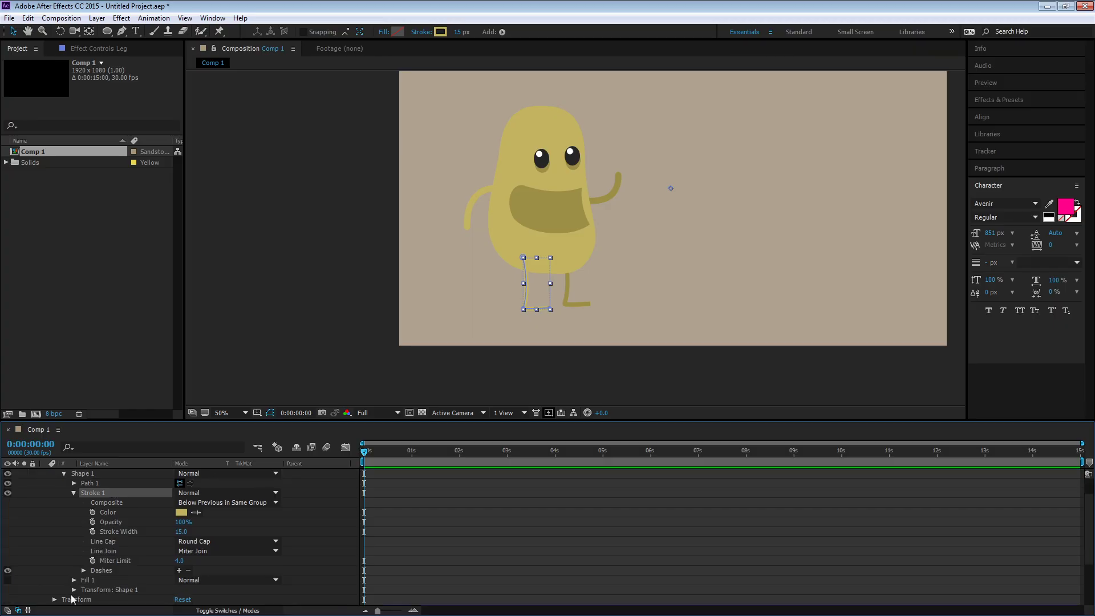
scroll(51, 505, up, 1)
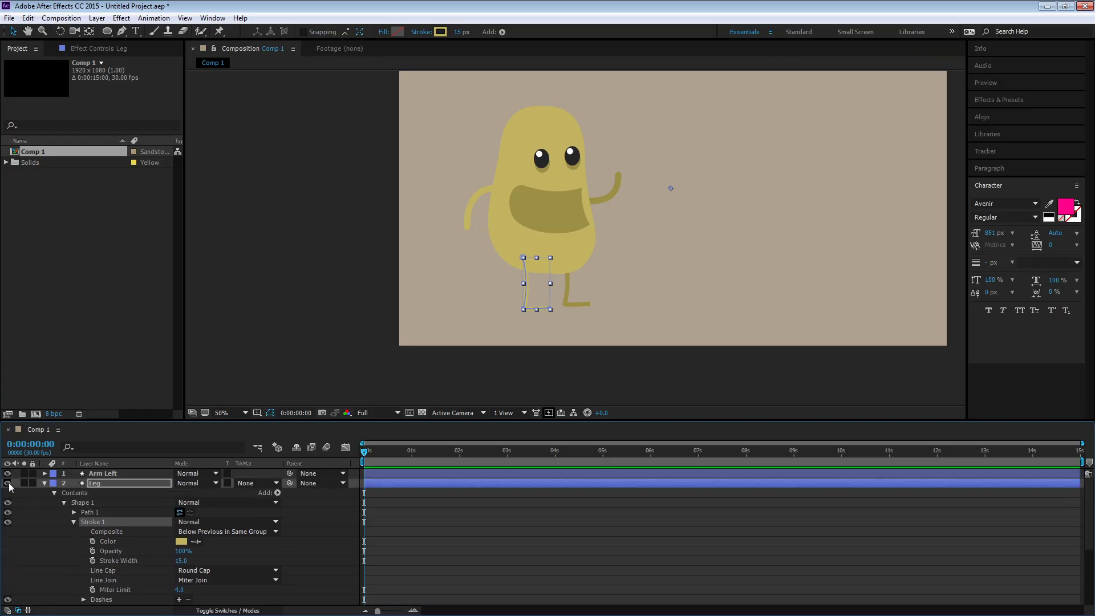
key(z)
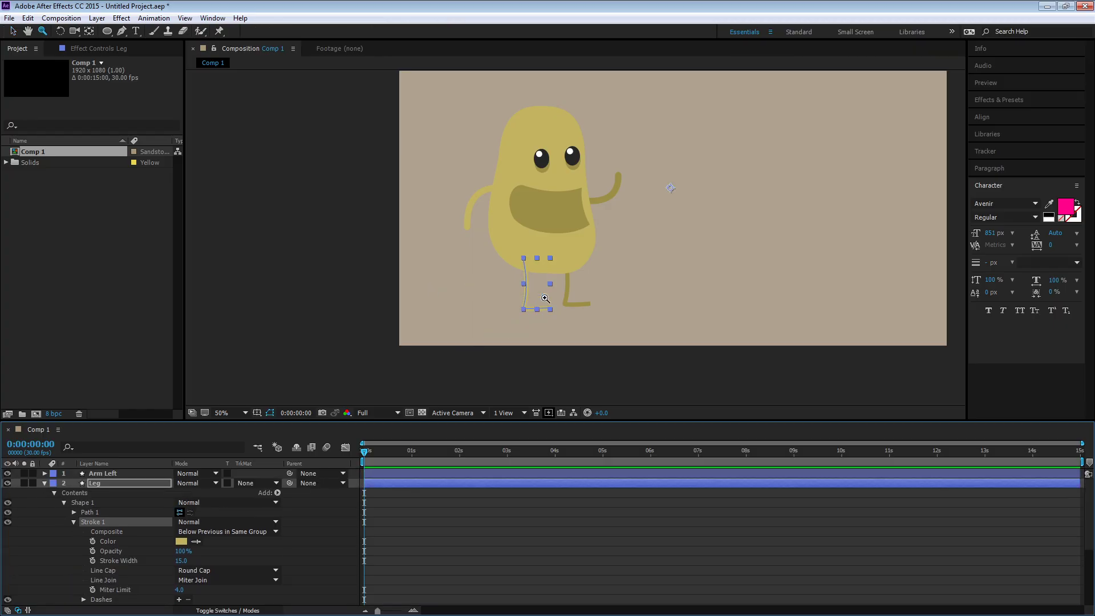
click(545, 298)
click(580, 266)
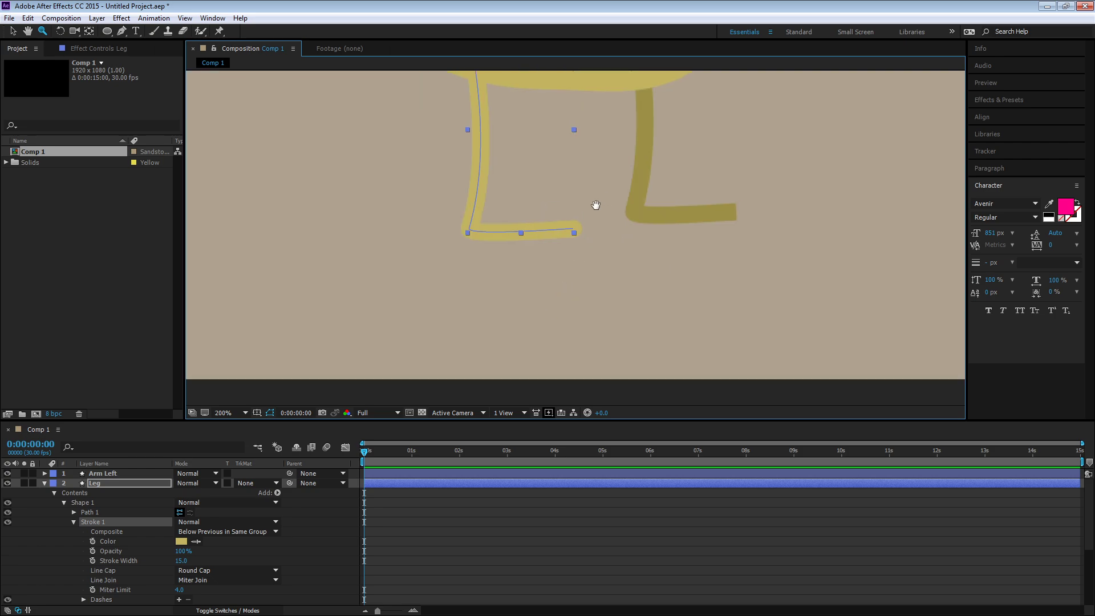
drag(594, 205, 550, 223)
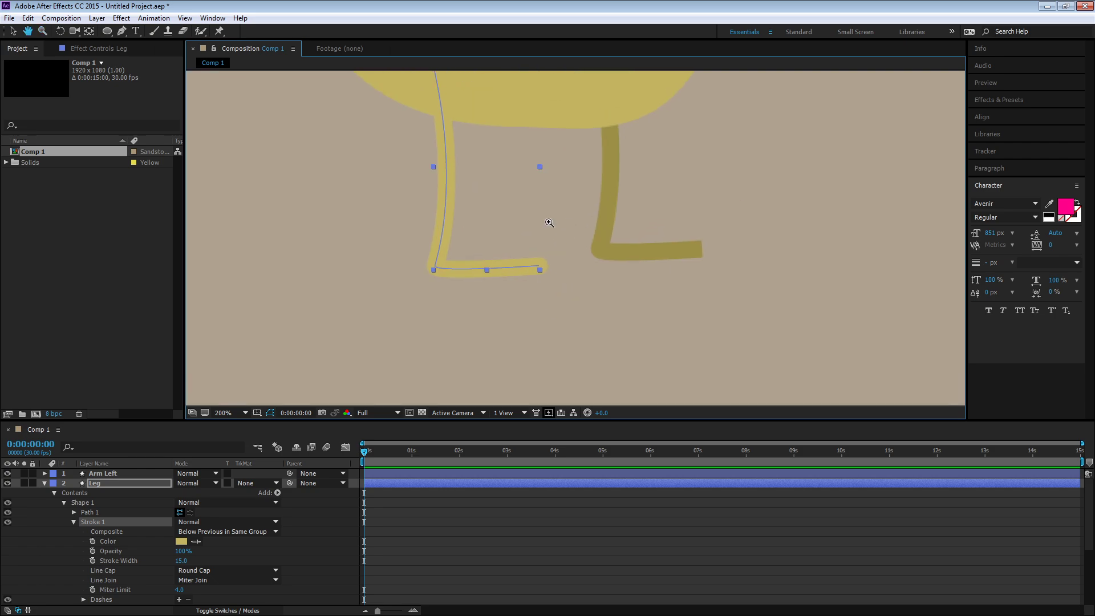
Collapse the Leg layer and set the line cap of Stroke 1 in the Leg 2 layer to Round Cap
click(10, 32)
click(650, 252)
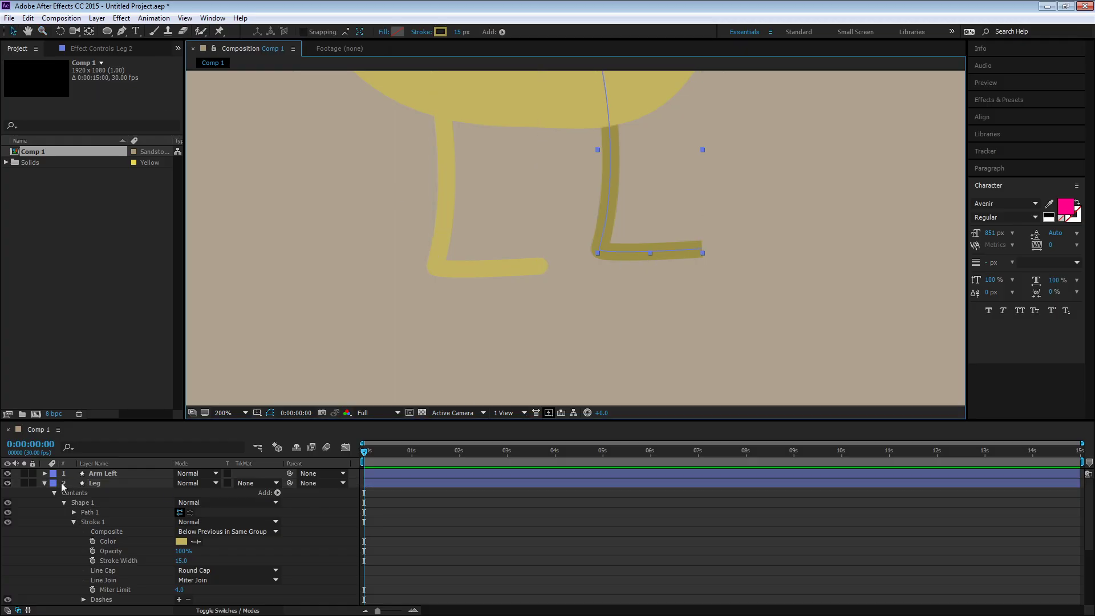
click(44, 483)
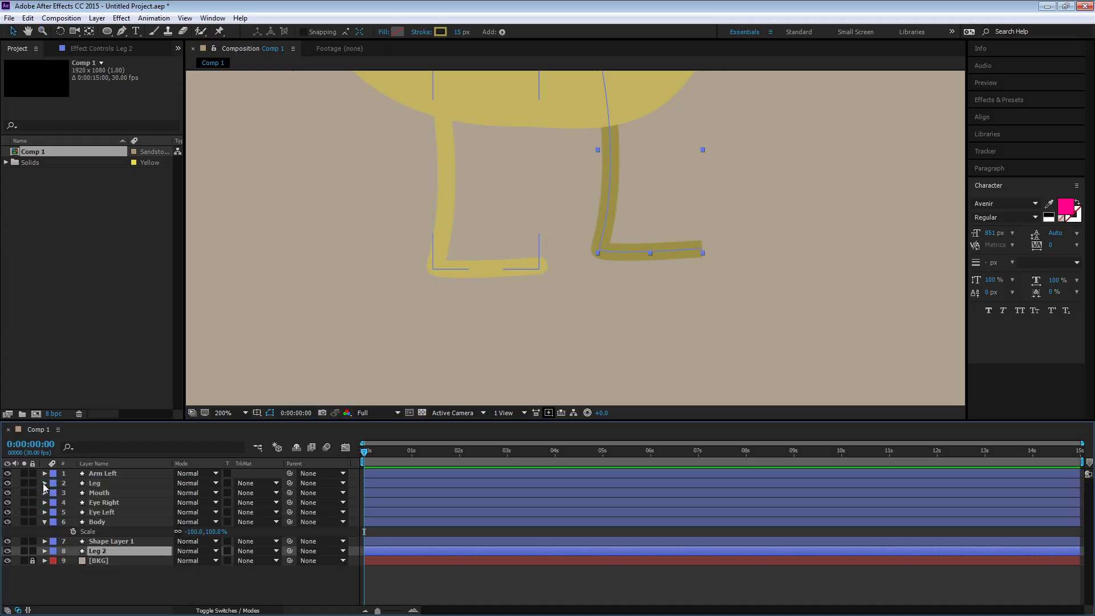
click(44, 551)
click(54, 560)
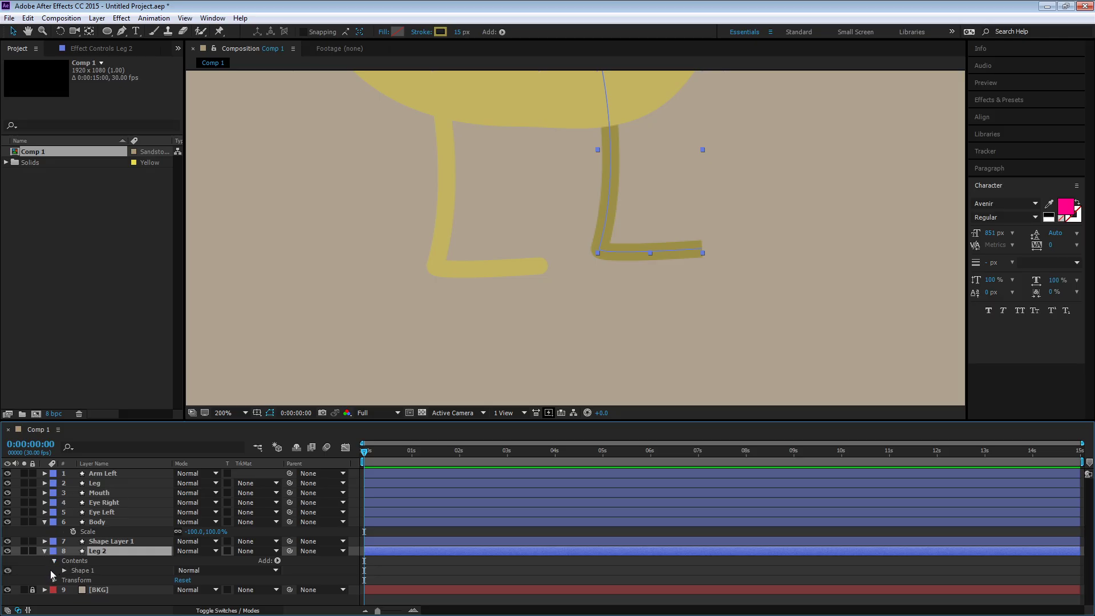
click(64, 570)
click(75, 580)
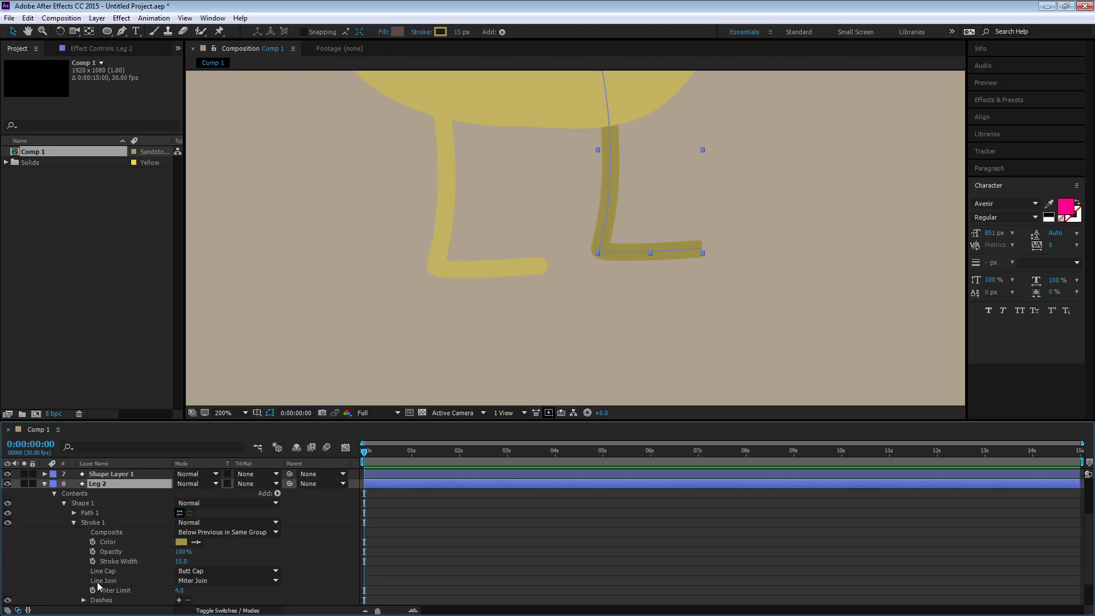
click(202, 571)
click(214, 542)
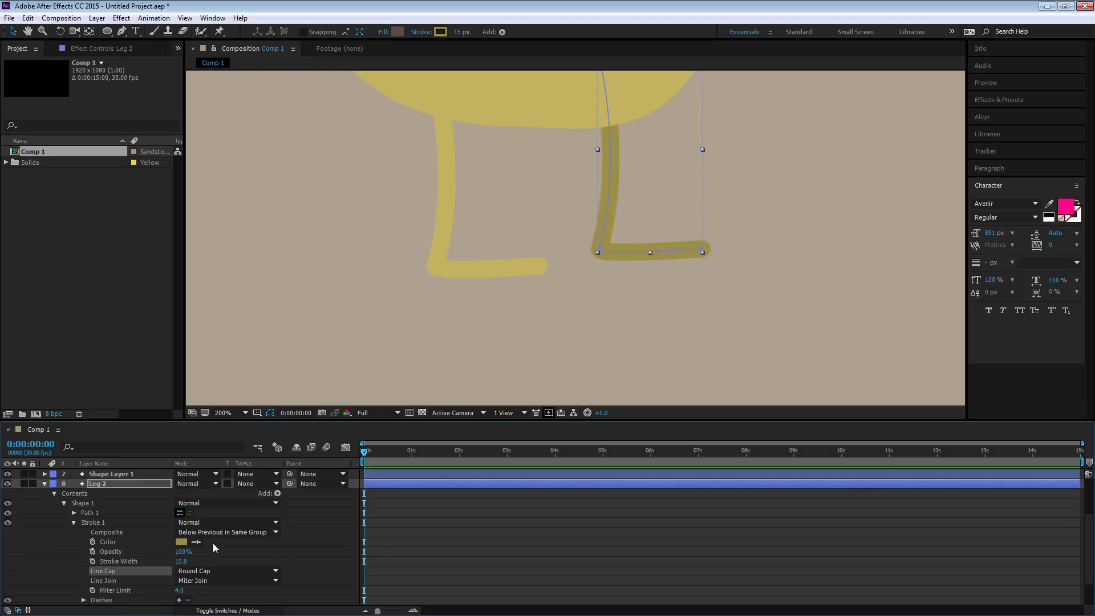
Show the whole character at 50% magnification and collapse the expanded layer properties in the timeline
click(401, 528)
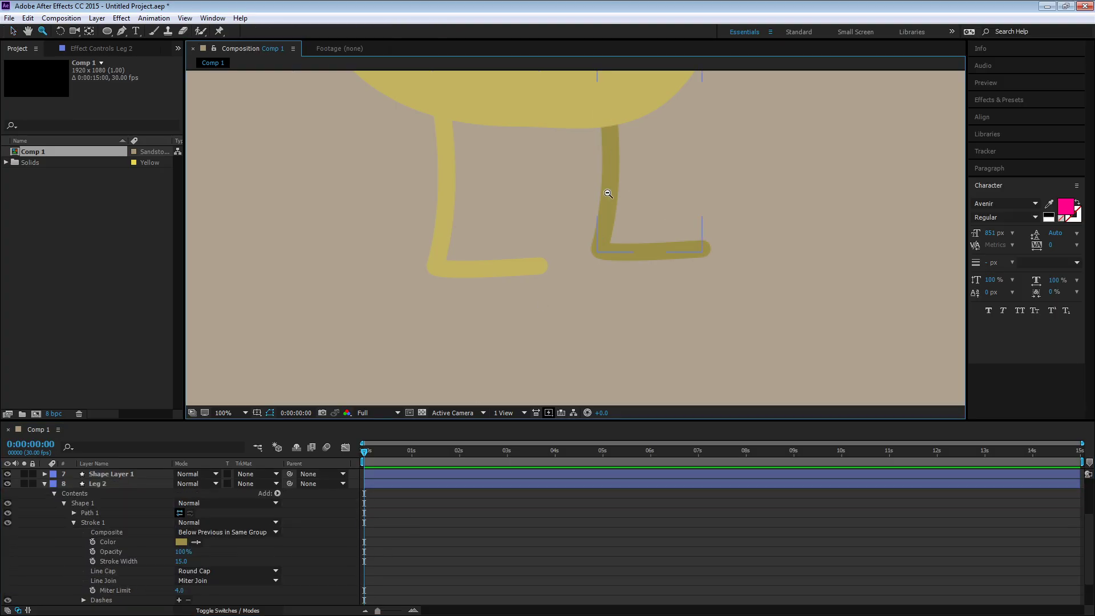
scroll(669, 194, down, 4)
drag(593, 177, 567, 204)
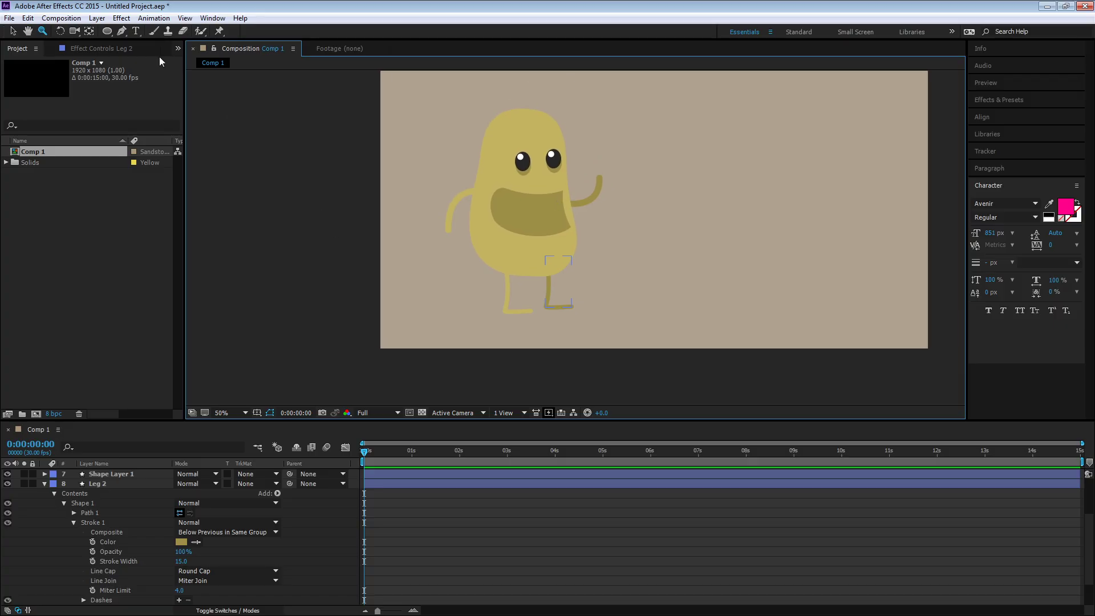
click(13, 31)
click(44, 484)
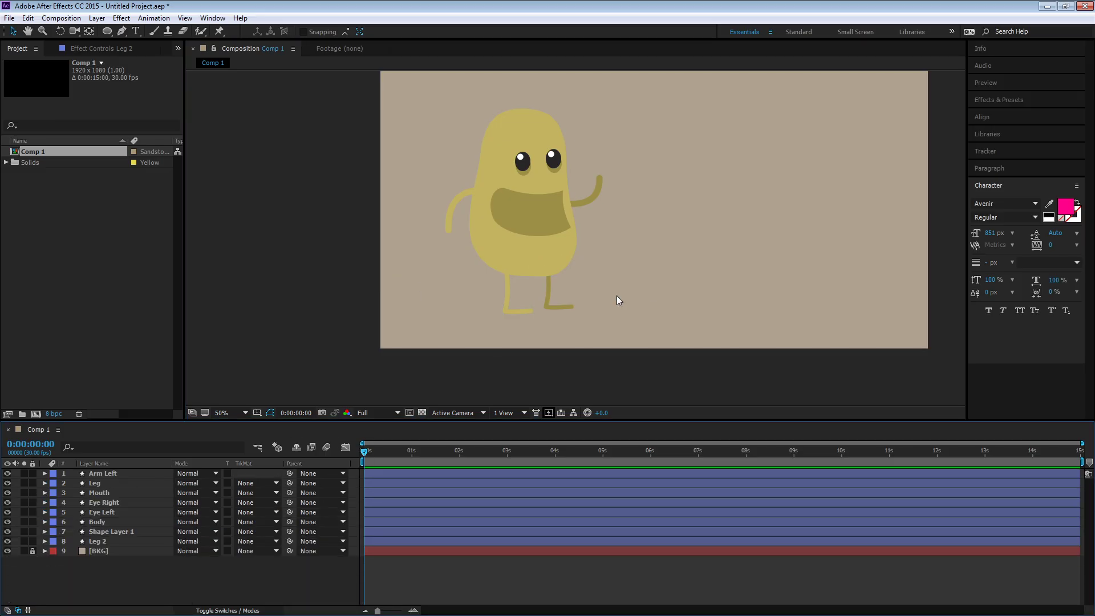
click(524, 133)
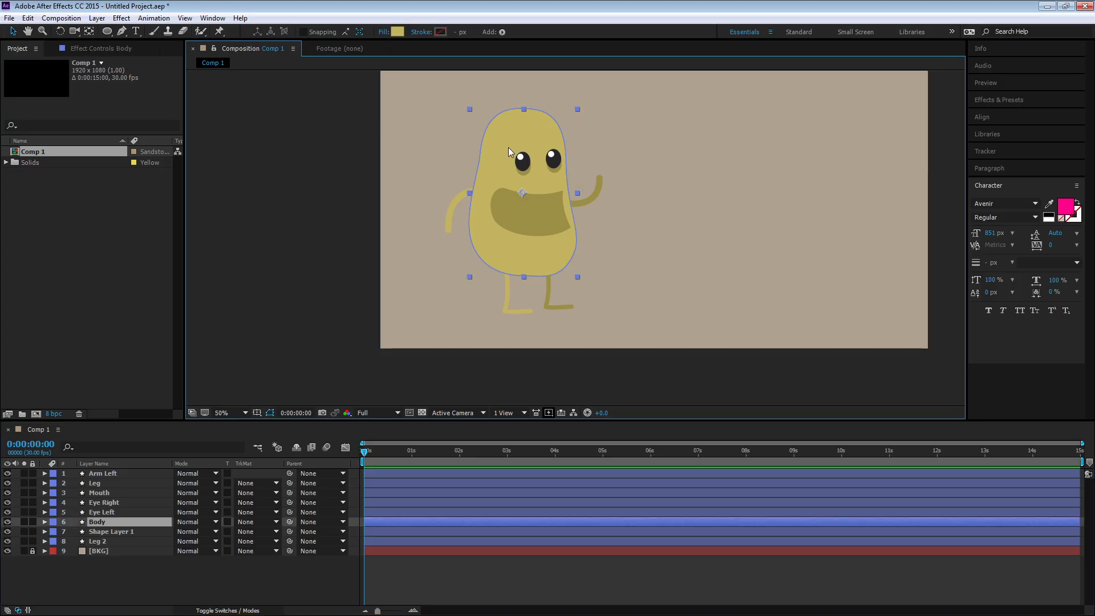
click(453, 203)
click(589, 199)
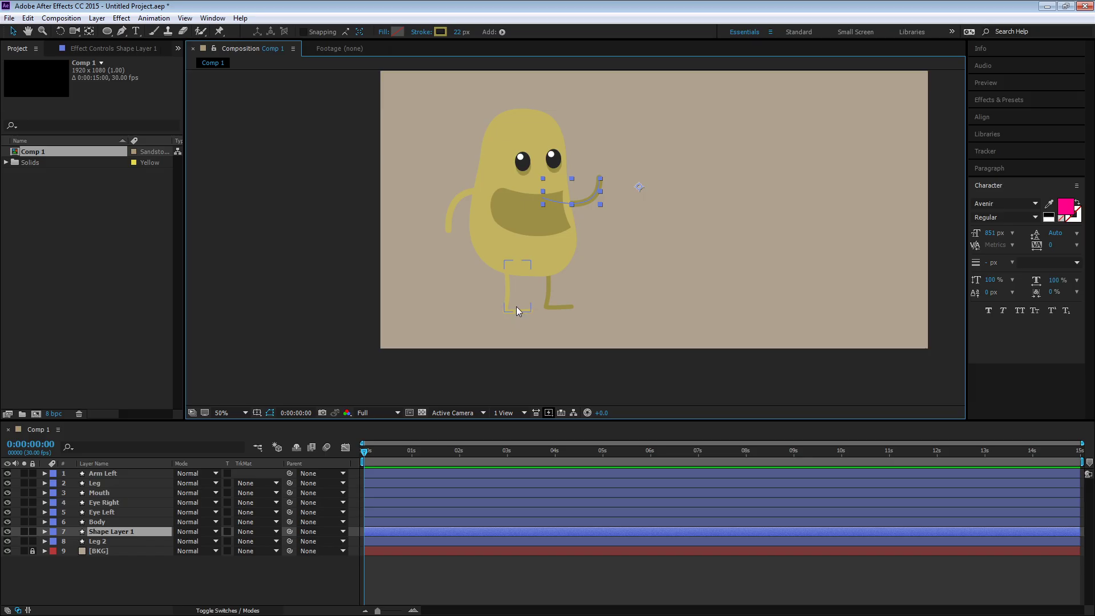
click(338, 228)
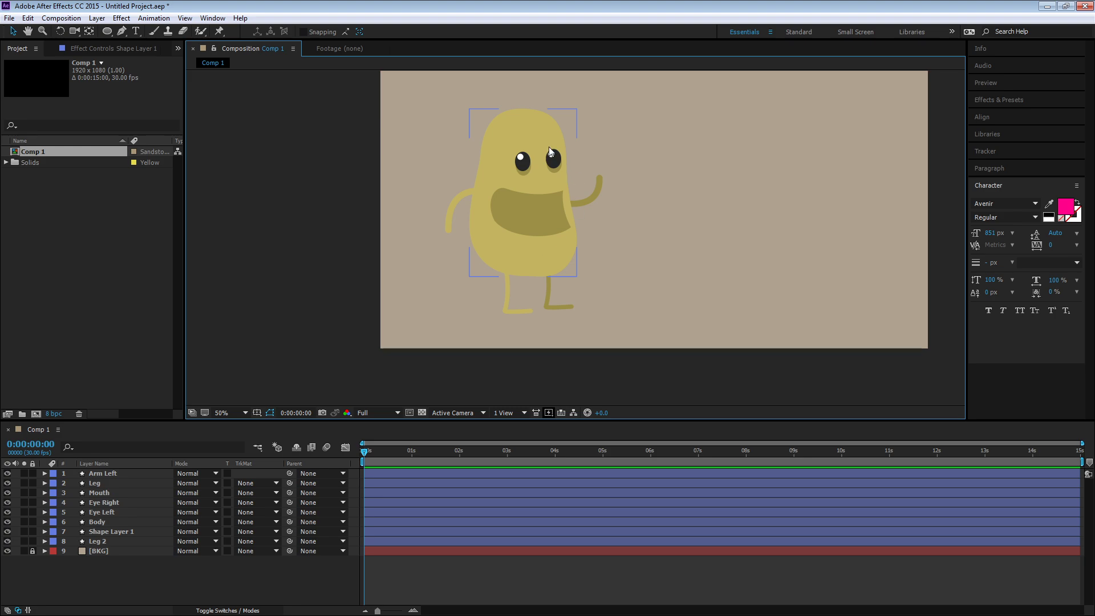
drag(559, 171, 548, 175)
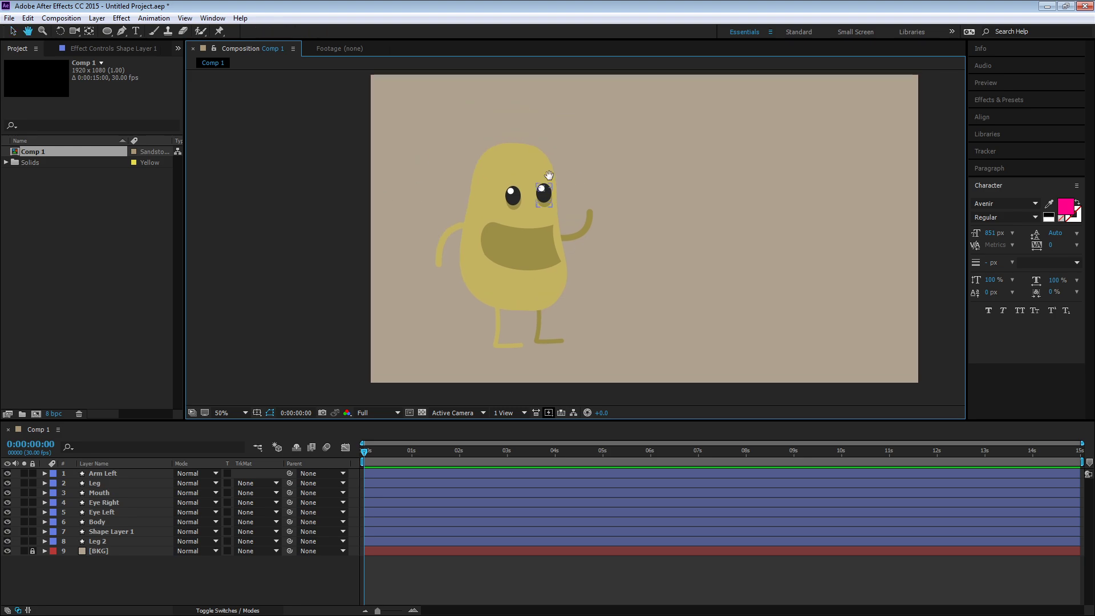
Draw a small rounded rectangle on top of the character's head as a new shape layer and remove its stroke
key(v)
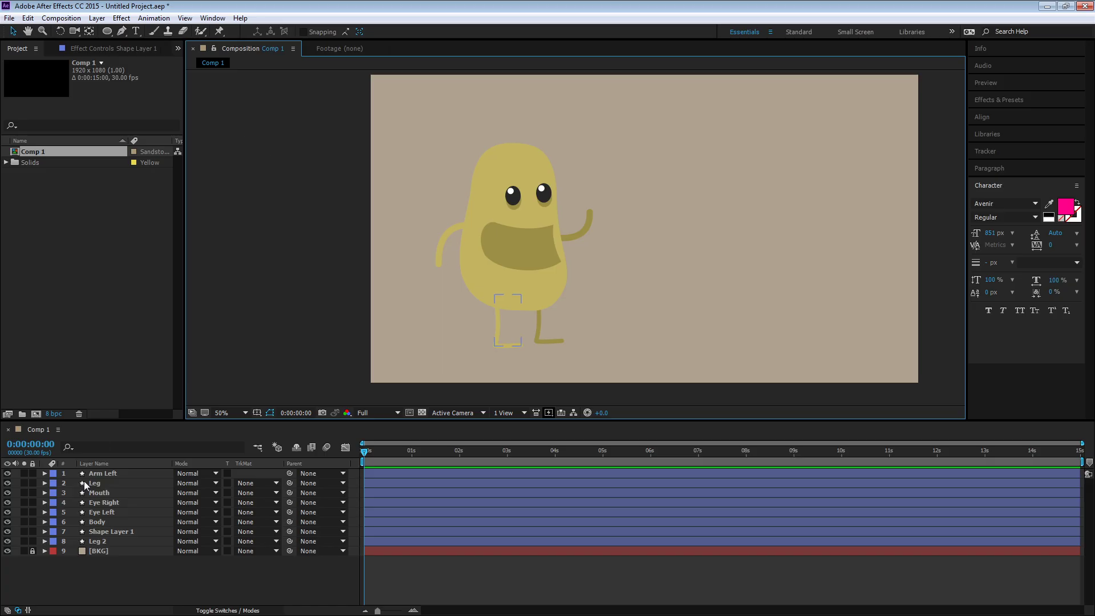
drag(107, 32, 137, 35)
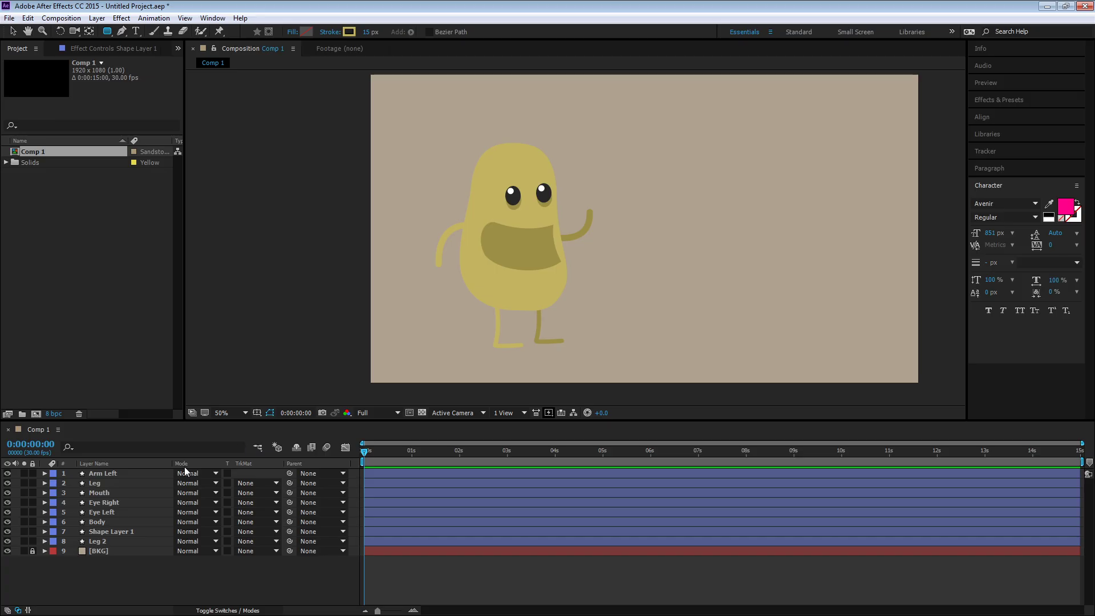
drag(505, 130, 526, 147)
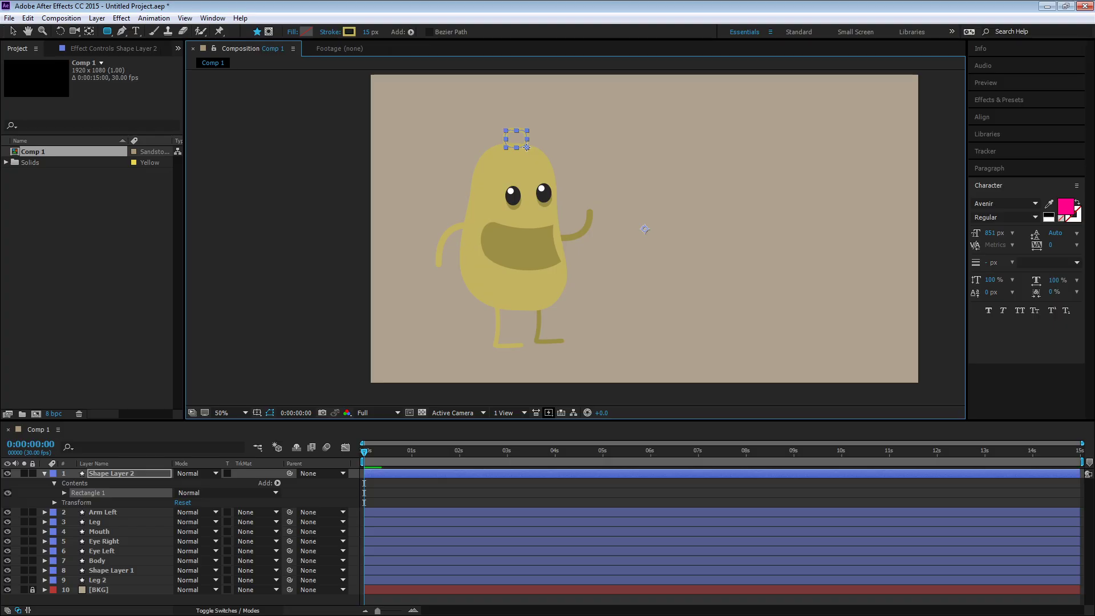
click(332, 32)
click(488, 282)
click(526, 347)
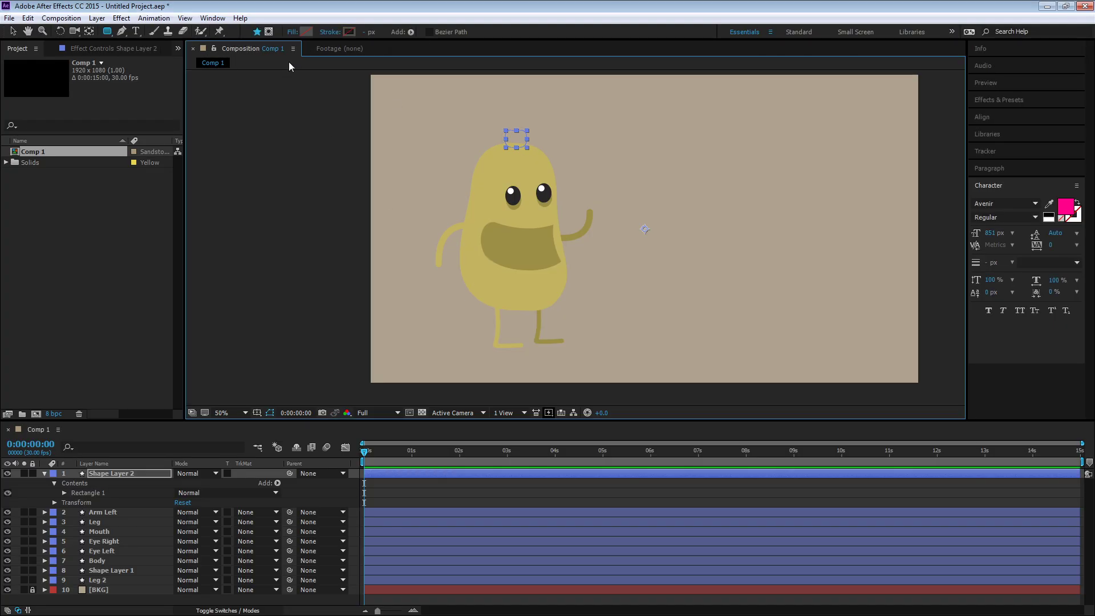
Set the fill colour of the rounded rectangle on the head to magenta F000FF and deselect it
click(306, 32)
click(573, 265)
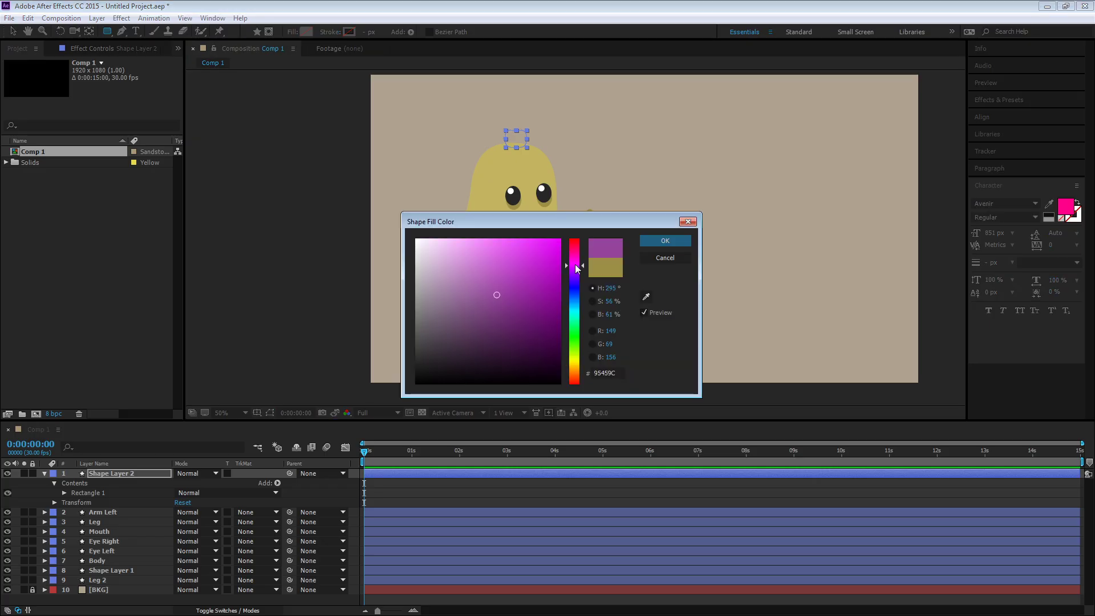
drag(542, 254, 573, 230)
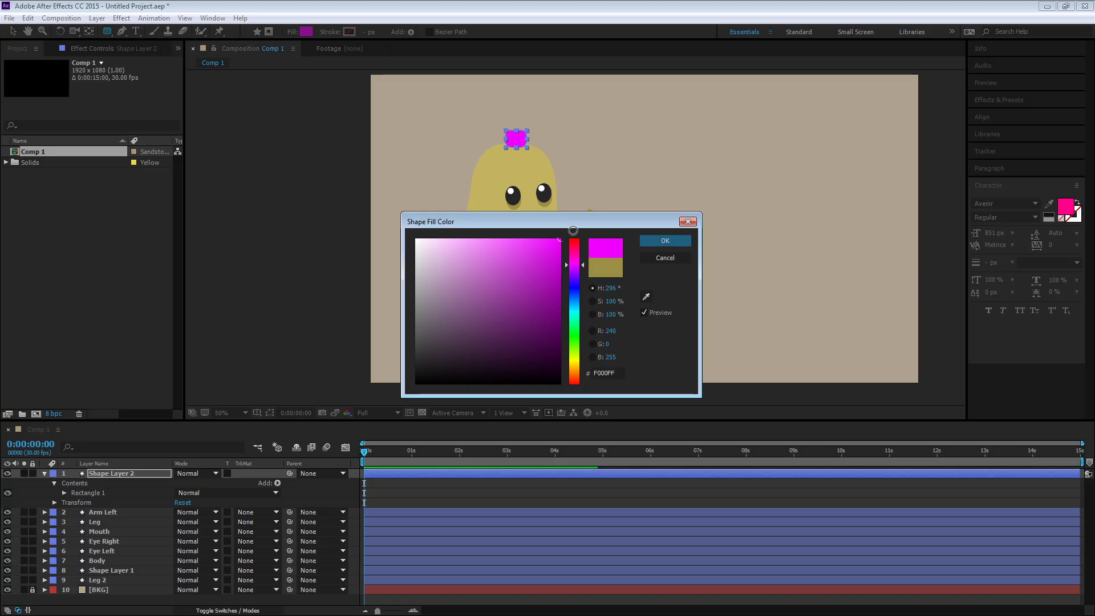
click(661, 240)
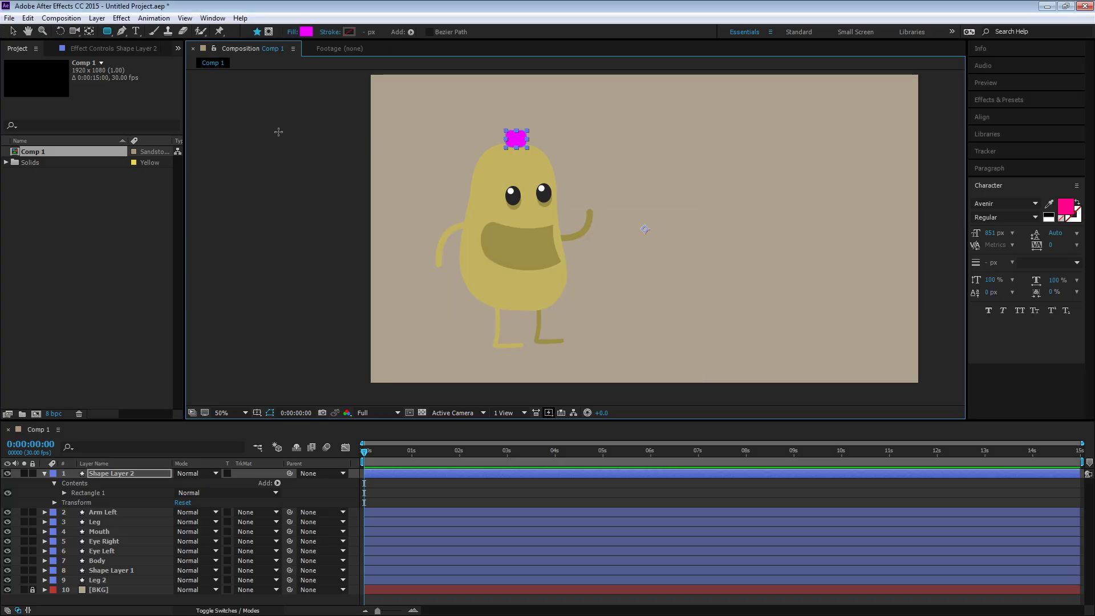
key(v)
click(341, 183)
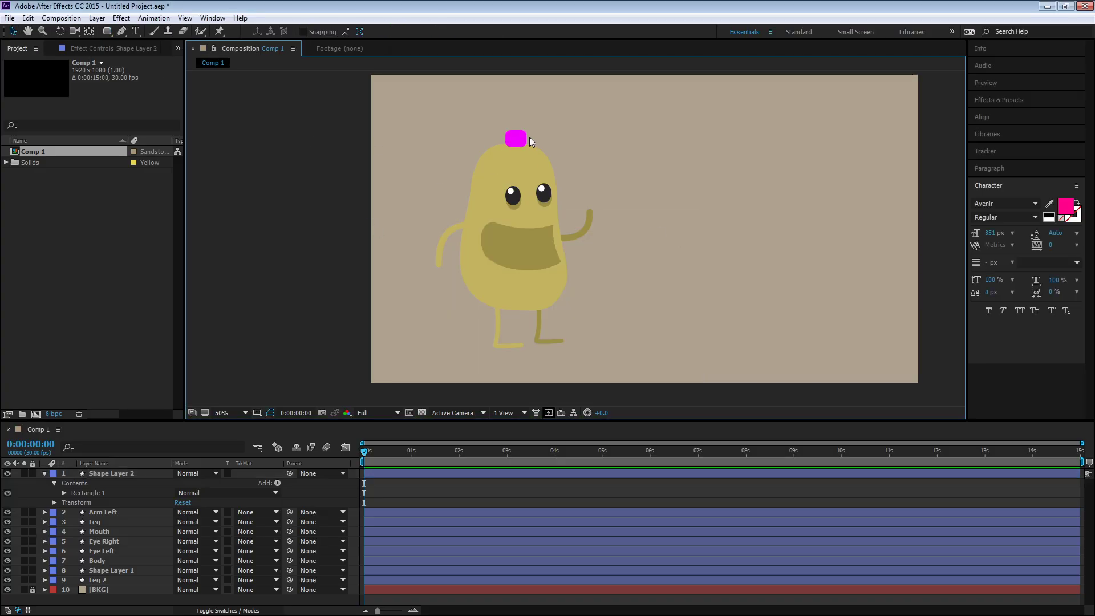
Draw the bow's left loop with the Pen tool in Shape Layer 2, flaring outward from the knot with curved outer corners
key(z)
click(529, 139)
click(596, 259)
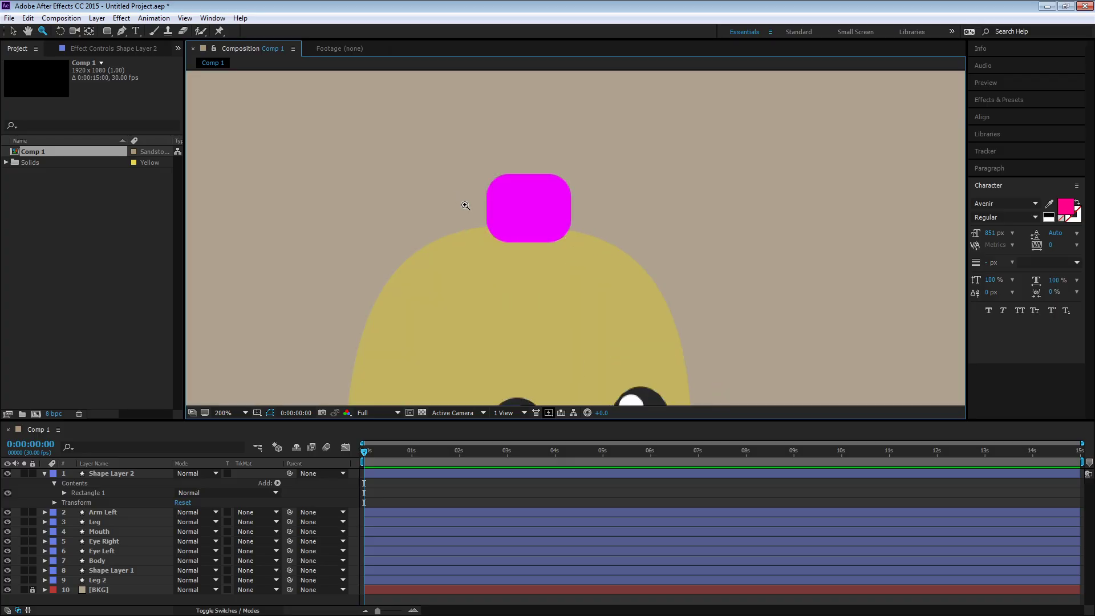
click(121, 31)
click(110, 476)
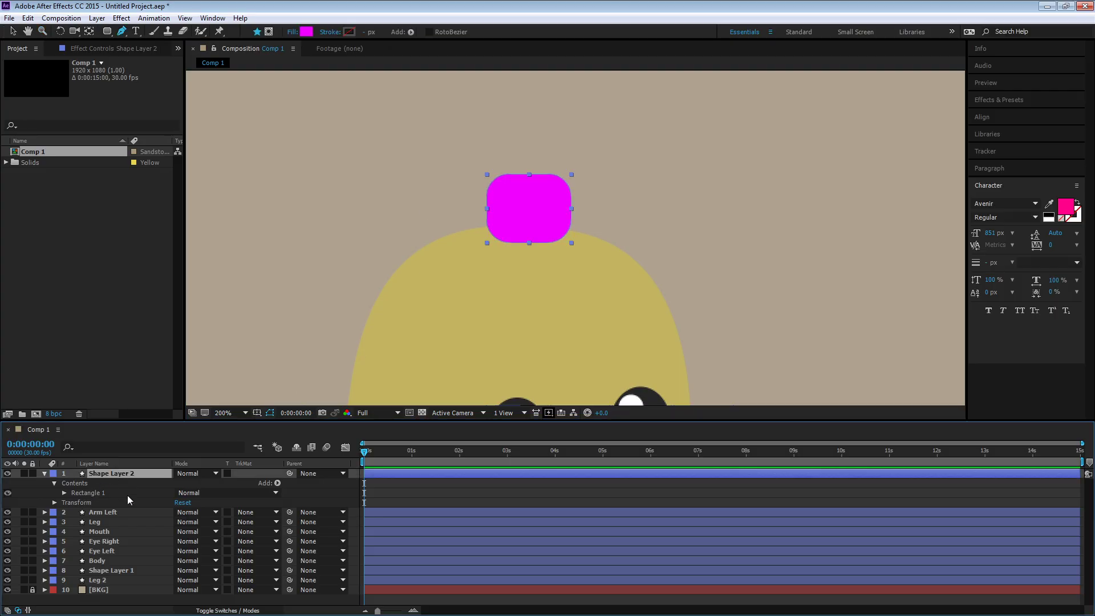
click(497, 183)
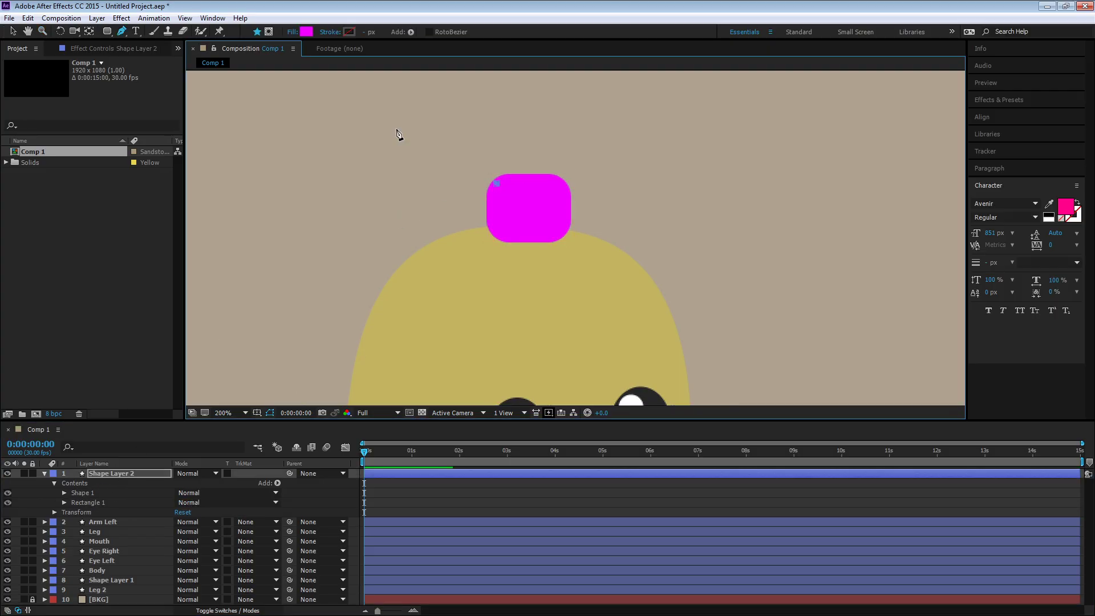
click(412, 144)
drag(406, 154, 399, 158)
drag(409, 263, 415, 272)
click(501, 245)
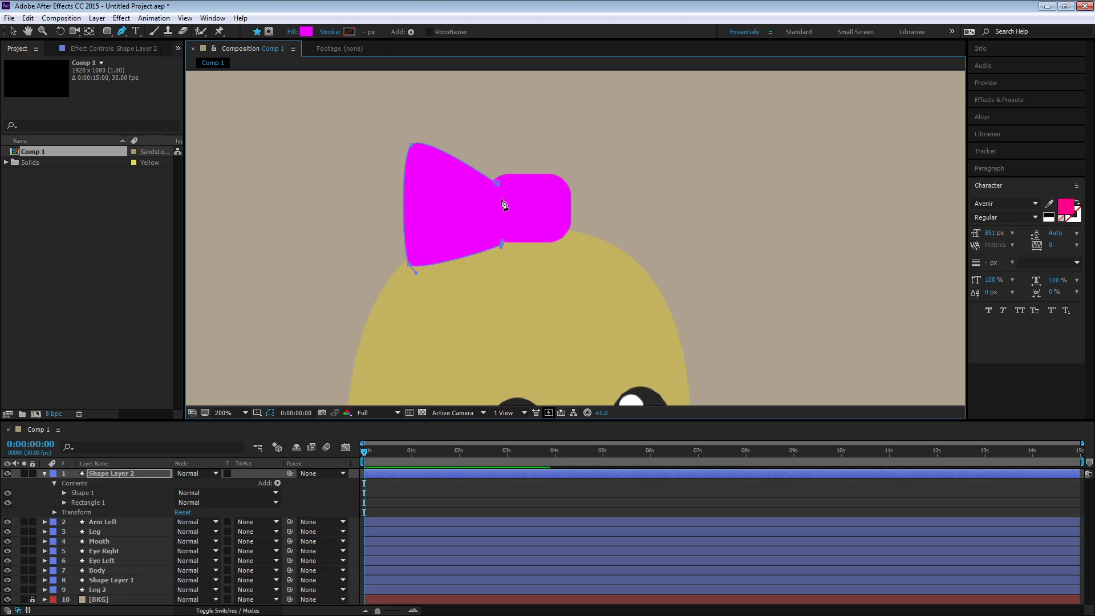
click(496, 183)
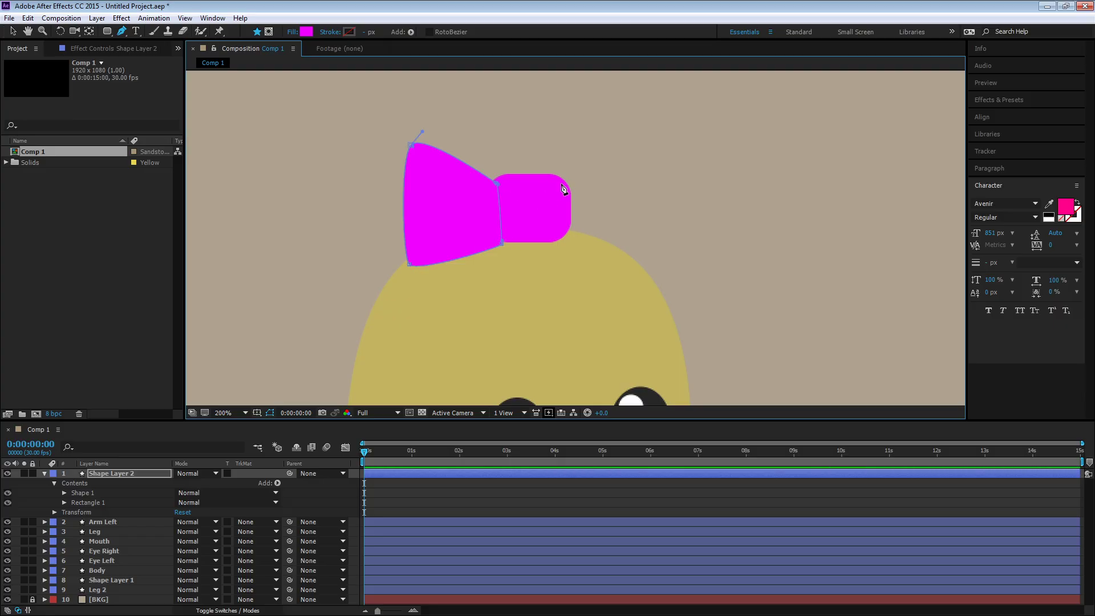
Draw a smaller curved right loop from the knot in the same layer and adjust its lower outer corner slightly outward
click(557, 183)
drag(601, 143, 620, 150)
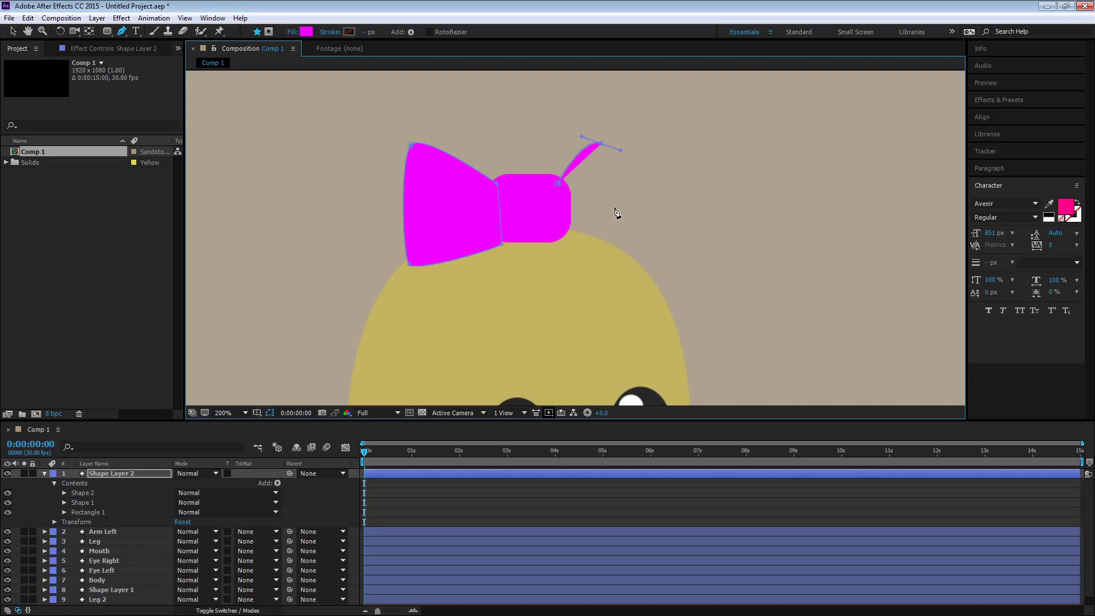
click(608, 236)
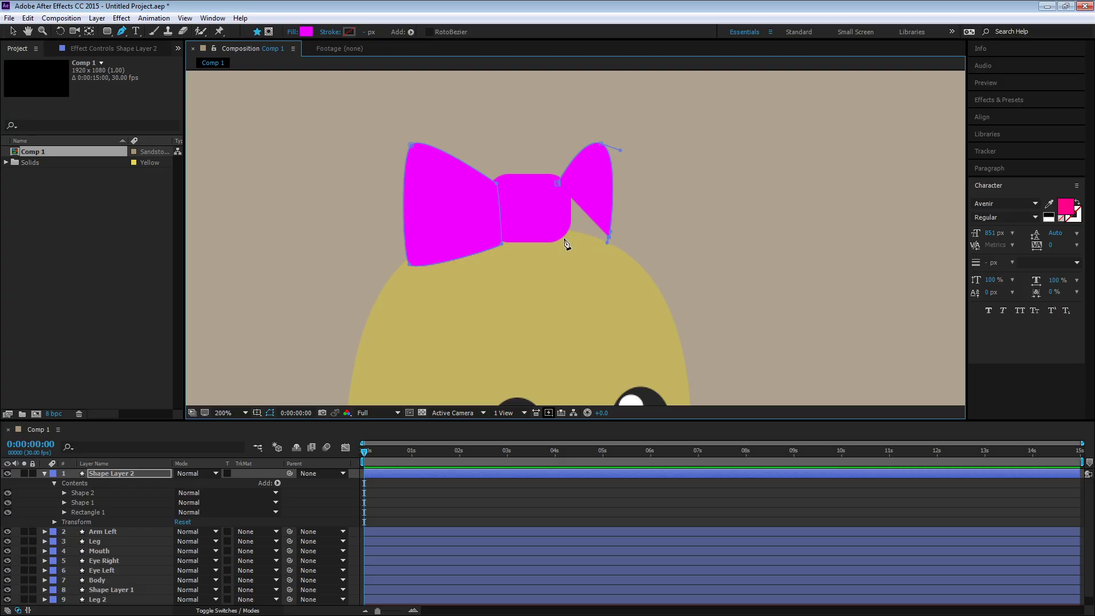
drag(562, 240, 553, 226)
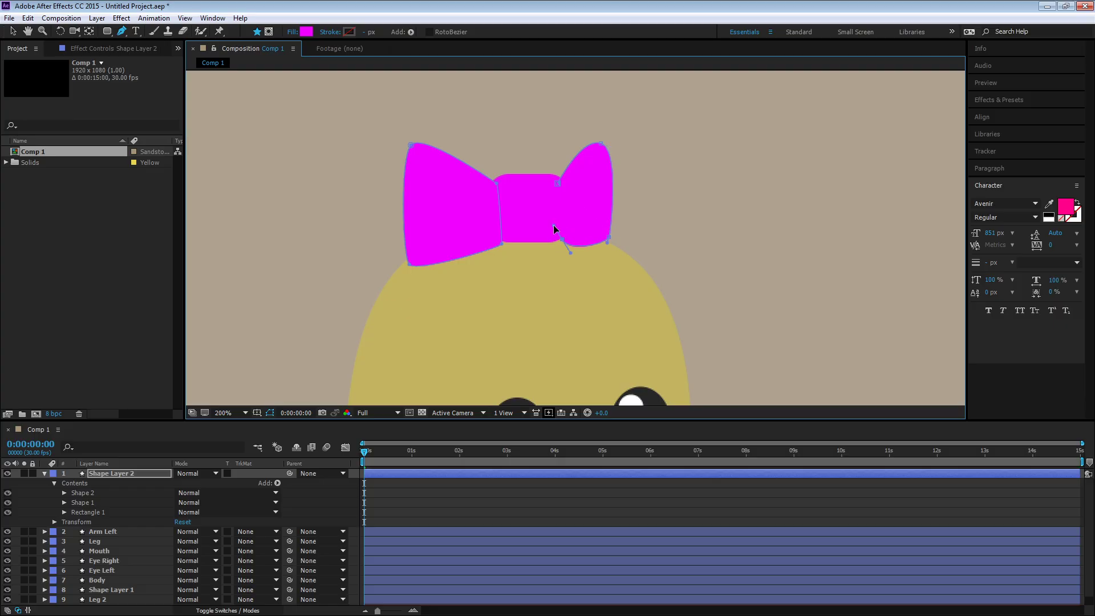
ctrl+click(608, 240)
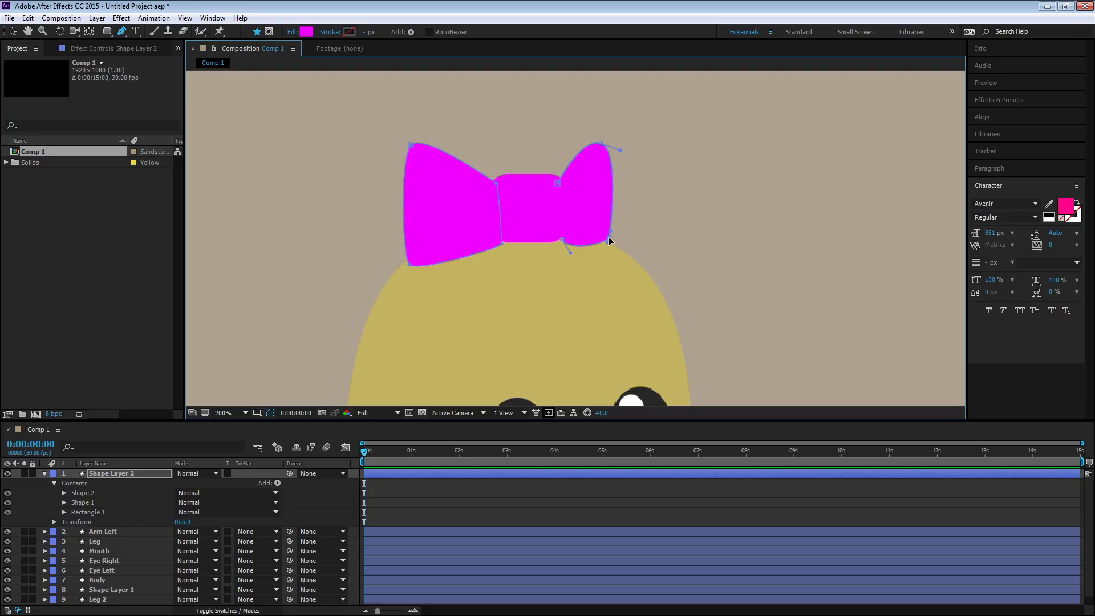
drag(609, 237, 608, 240)
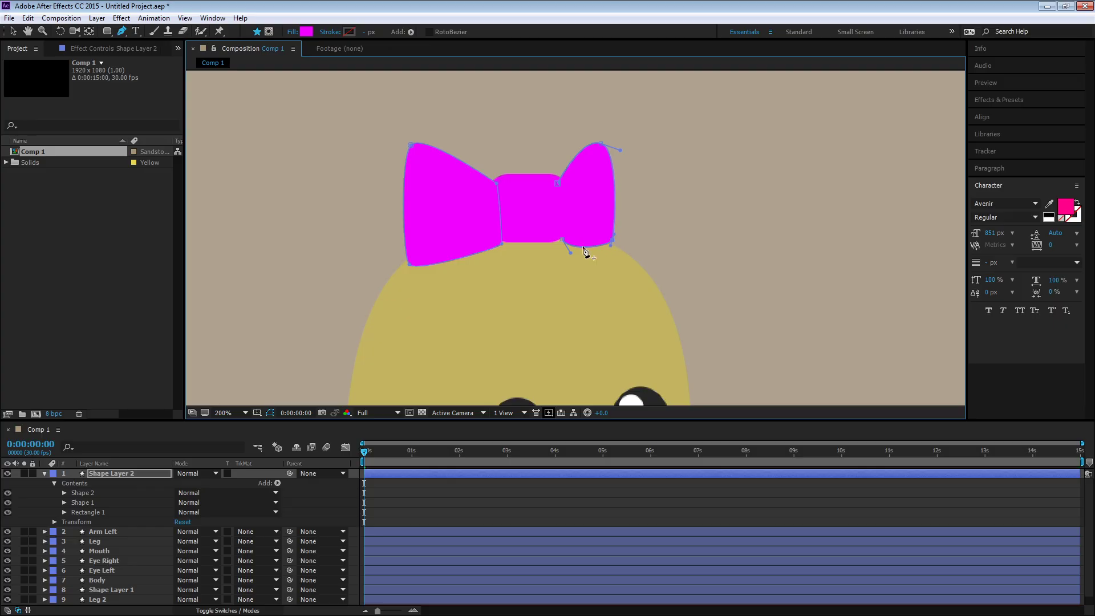
Identify the right loop by toggling Shape 2's visibility, and cut it out of Shape Layer 2
click(128, 473)
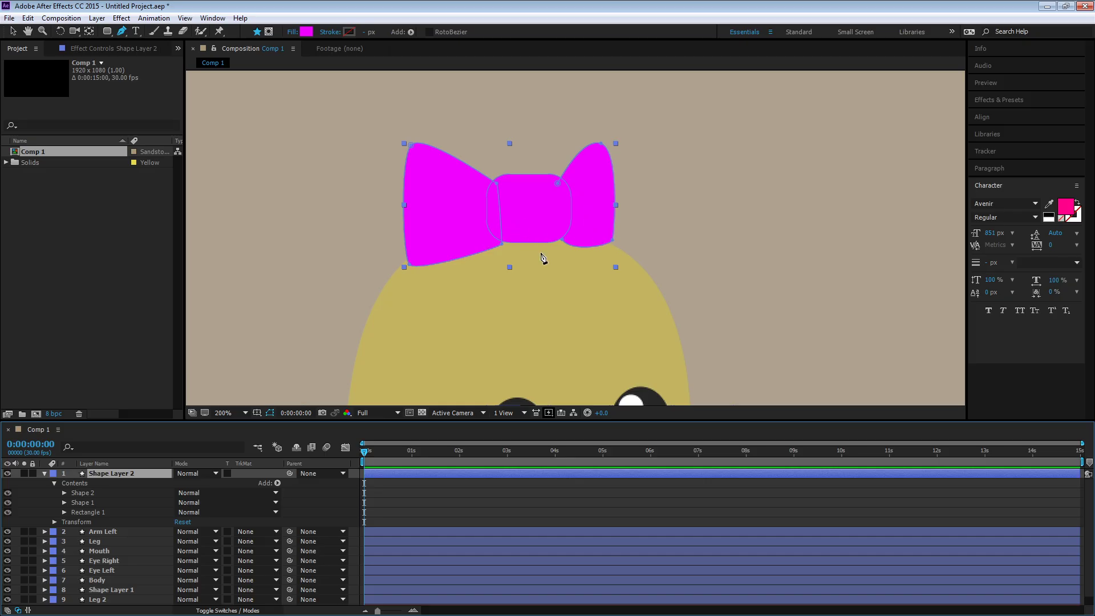
click(76, 493)
click(7, 493)
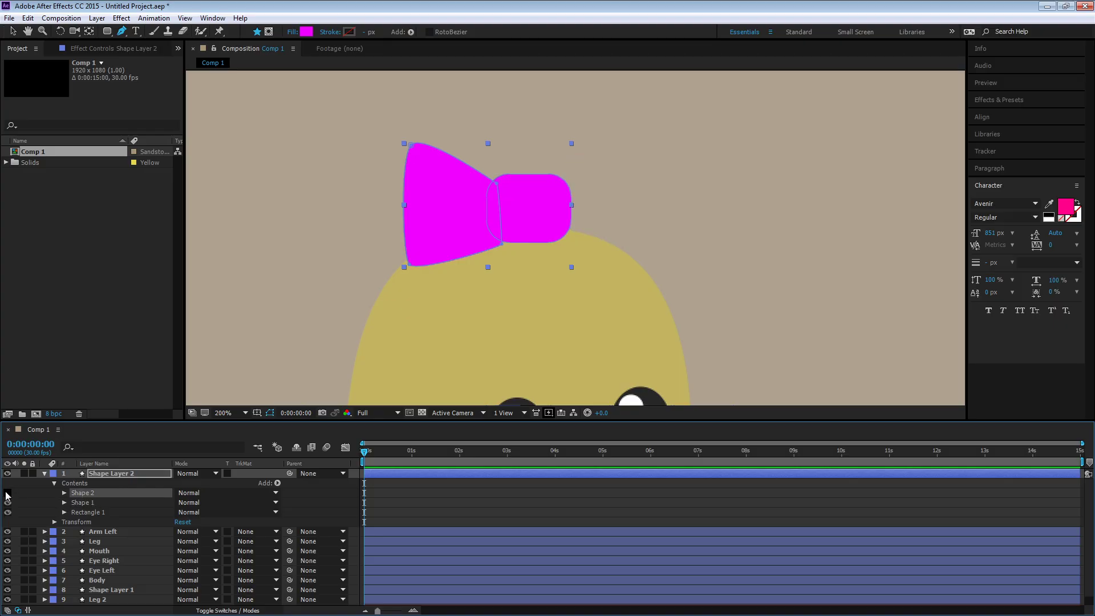
click(8, 493)
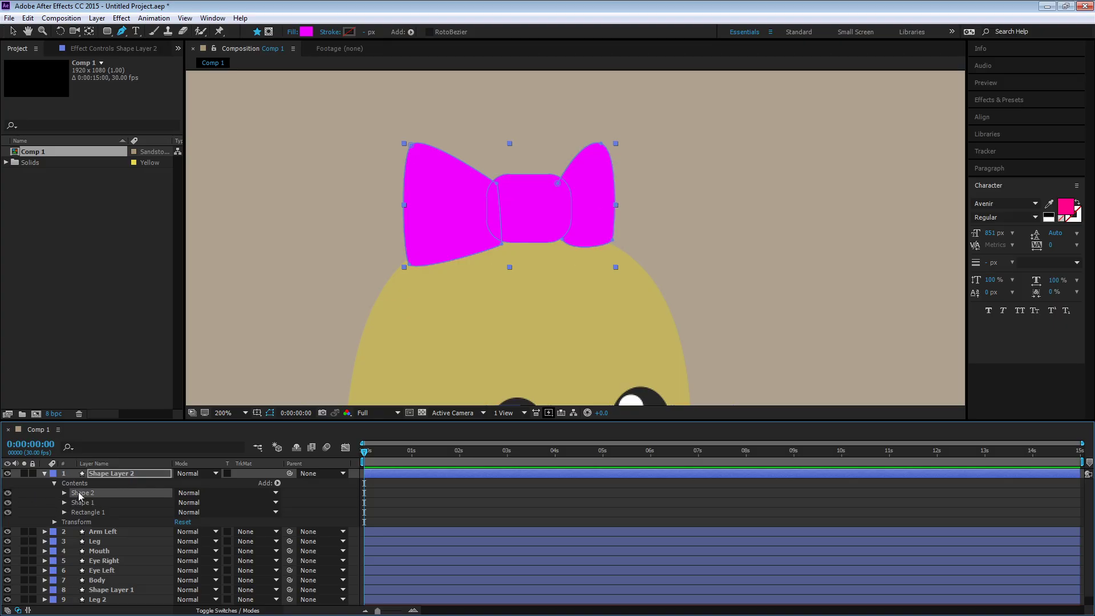
key(Delete)
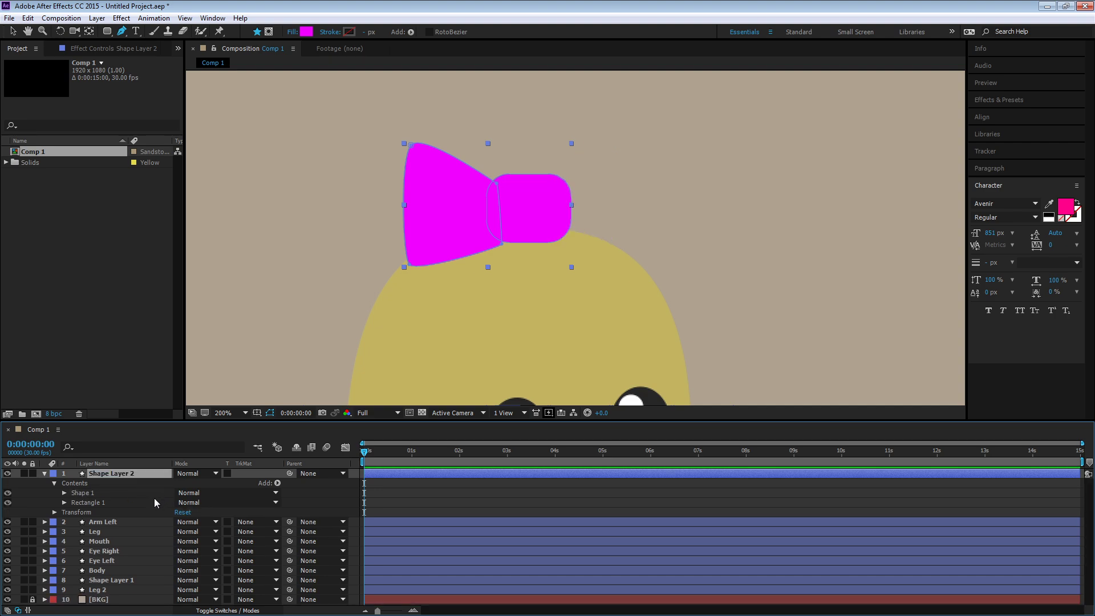
click(44, 474)
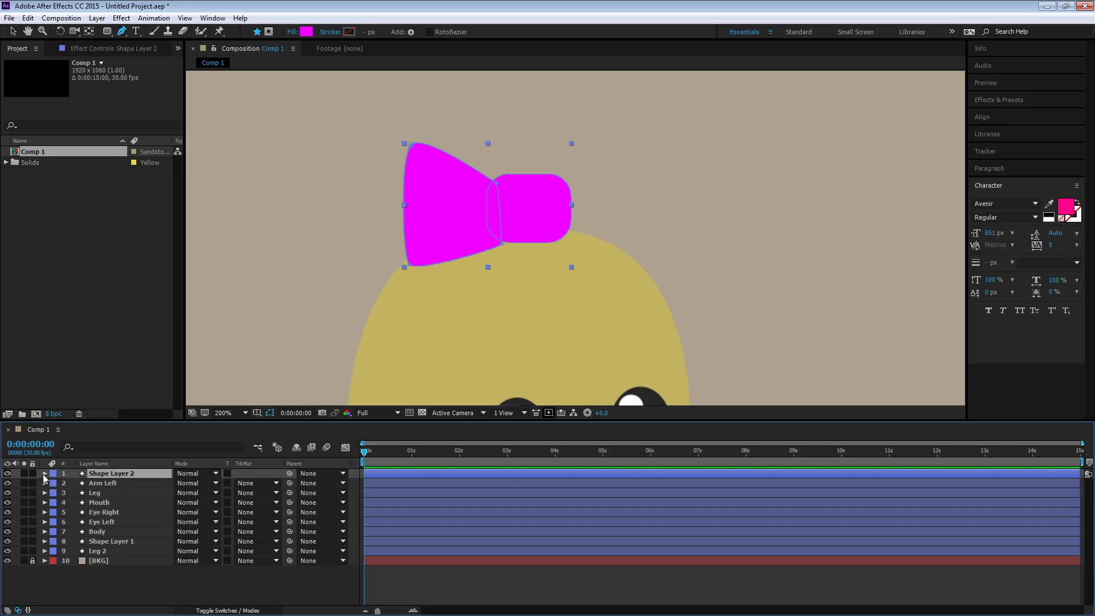
click(136, 592)
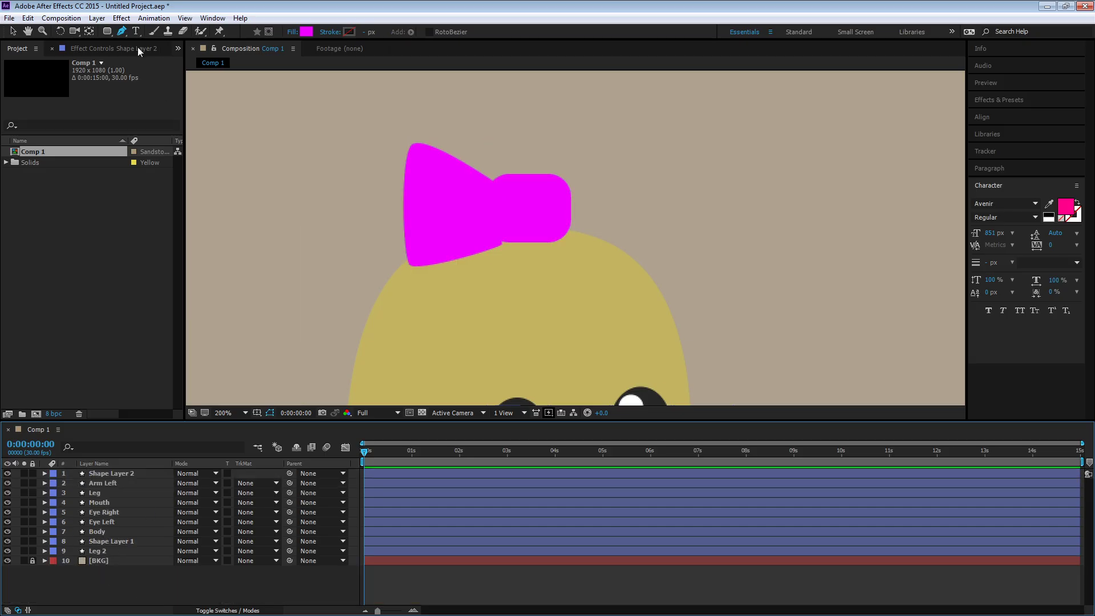
Paste the cut right loop into a new shape layer placed directly above the BKG layer
click(98, 18)
mouse_move(113, 33)
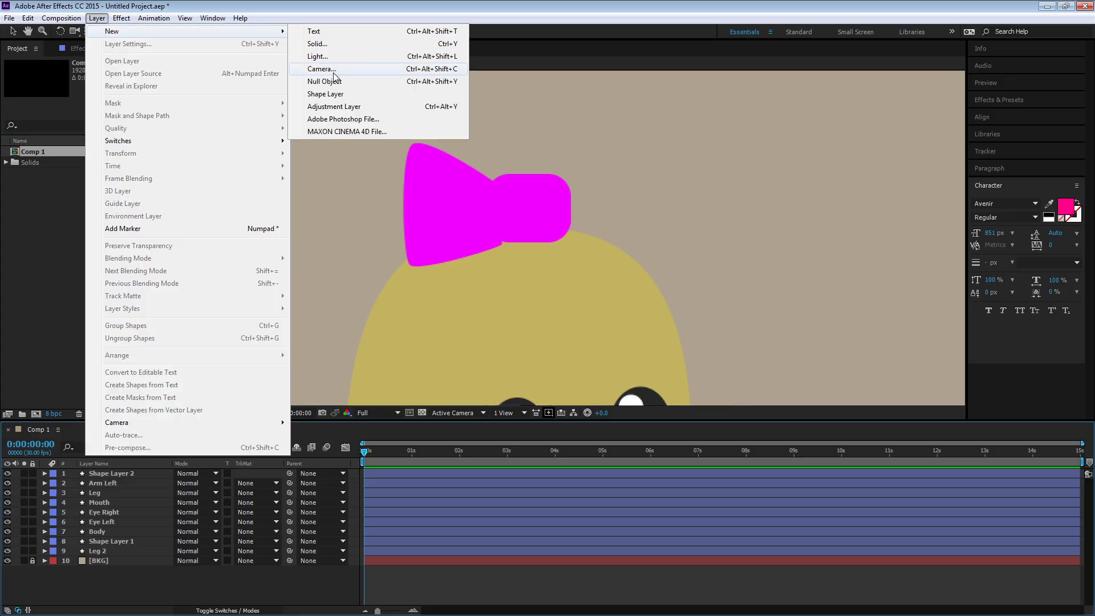
click(340, 97)
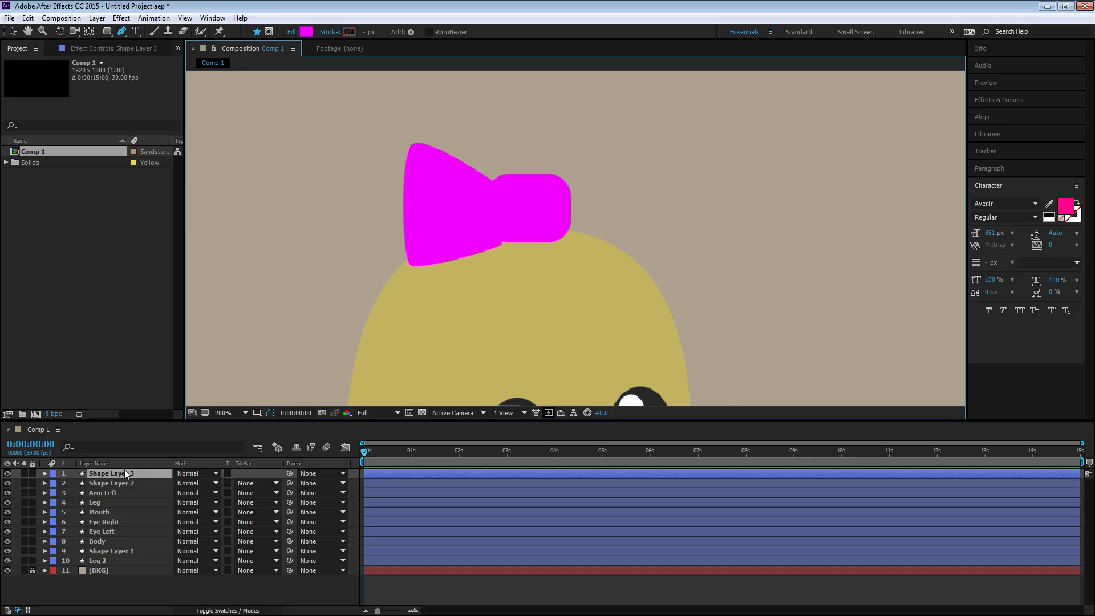
click(124, 471)
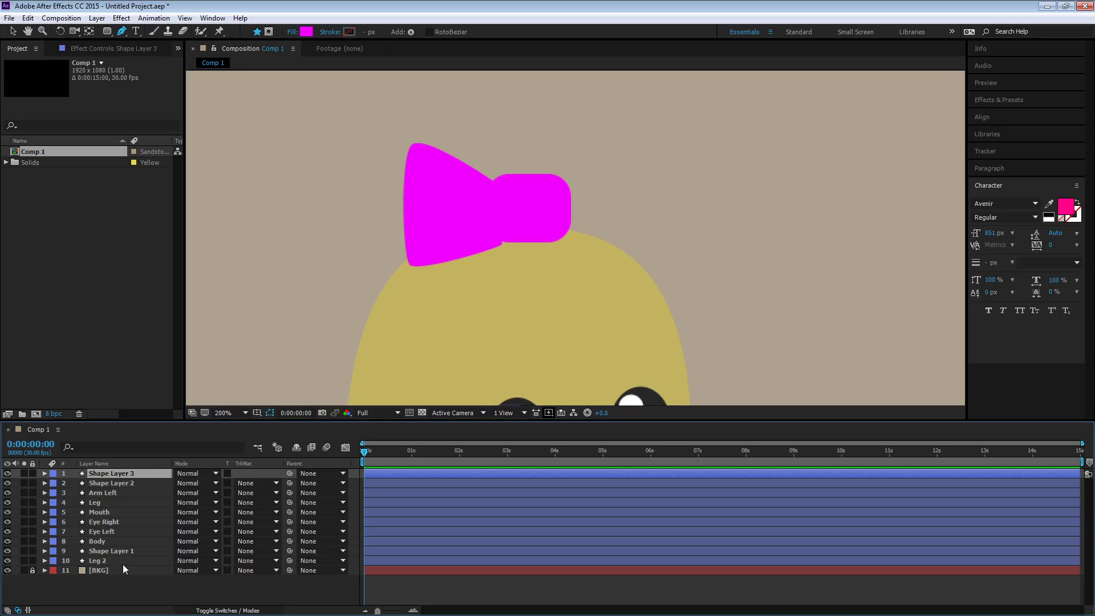
drag(122, 564, 122, 564)
key(ctrl+v)
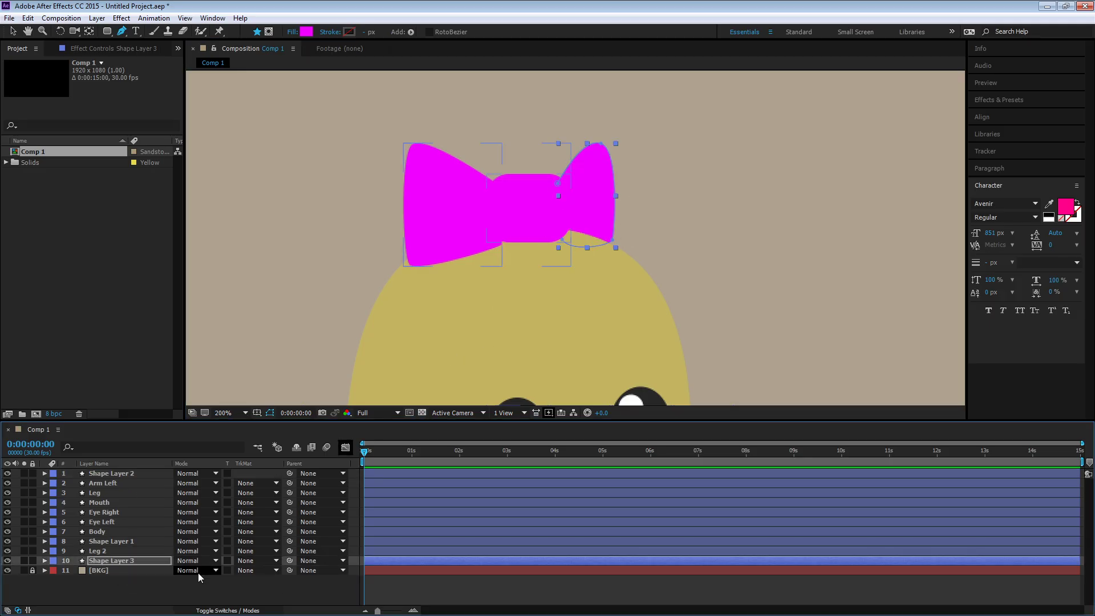
click(92, 587)
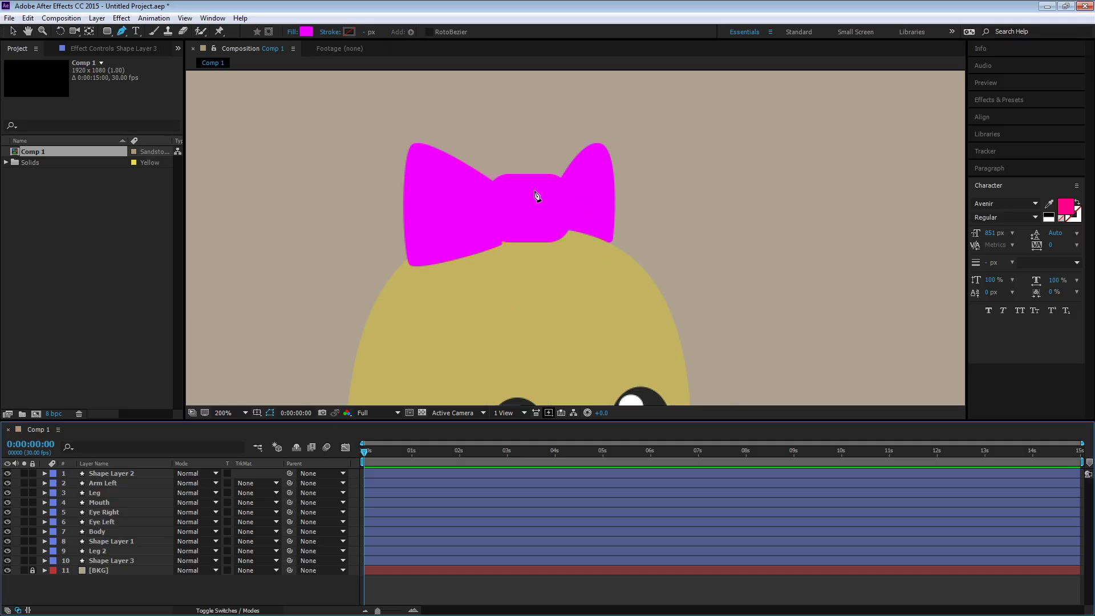
Check which layer holds each part of the bow, and examine the bow on the whole character and up close at 200% magnification
click(14, 32)
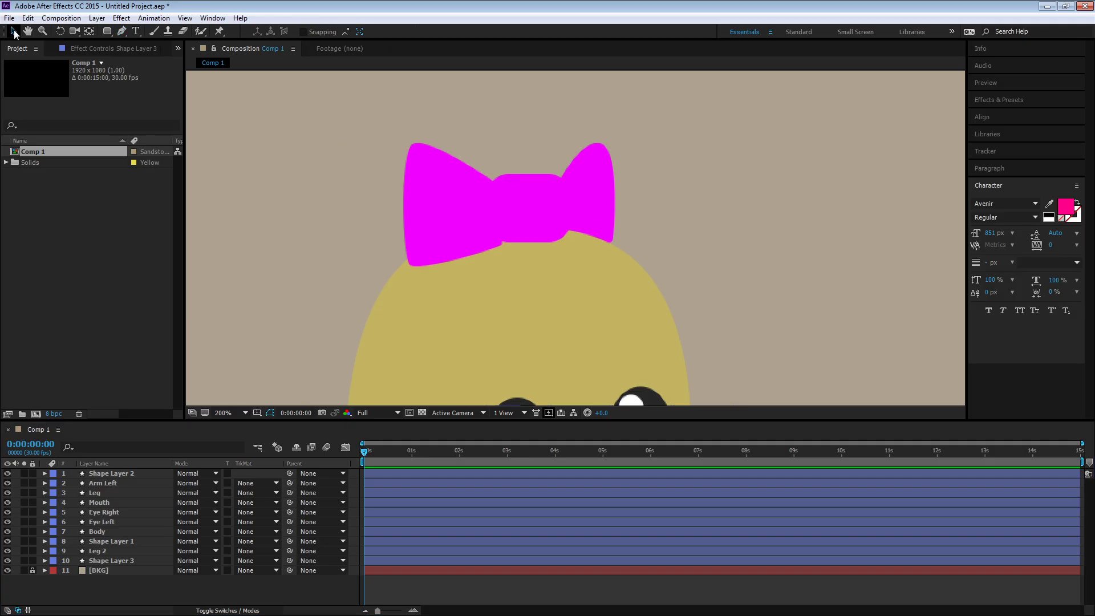
click(469, 231)
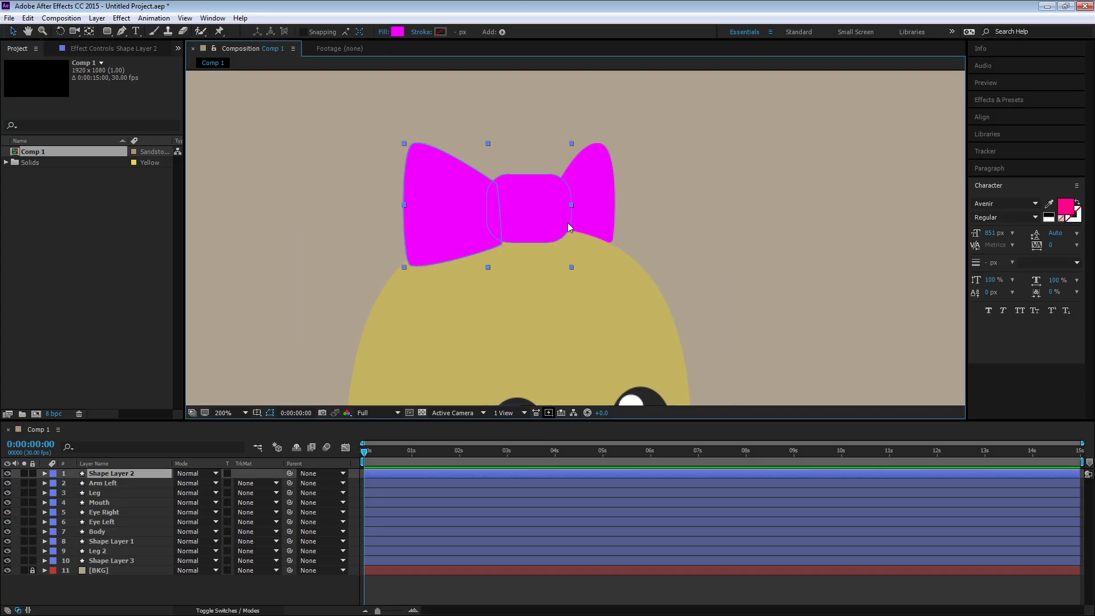
click(599, 213)
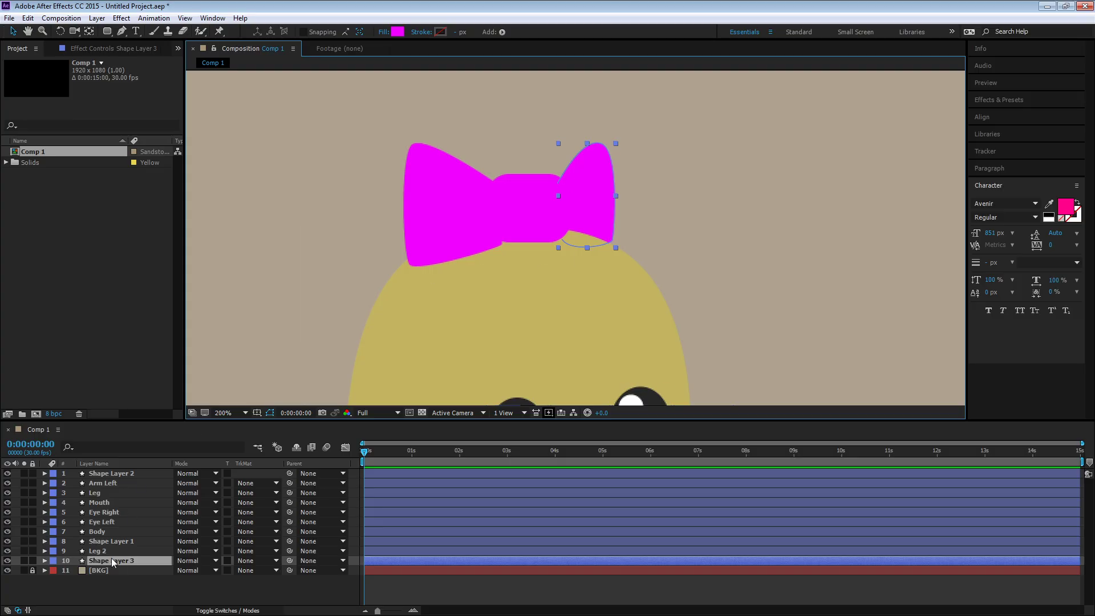
click(226, 232)
key(z)
alt+click(350, 212)
alt+click(584, 244)
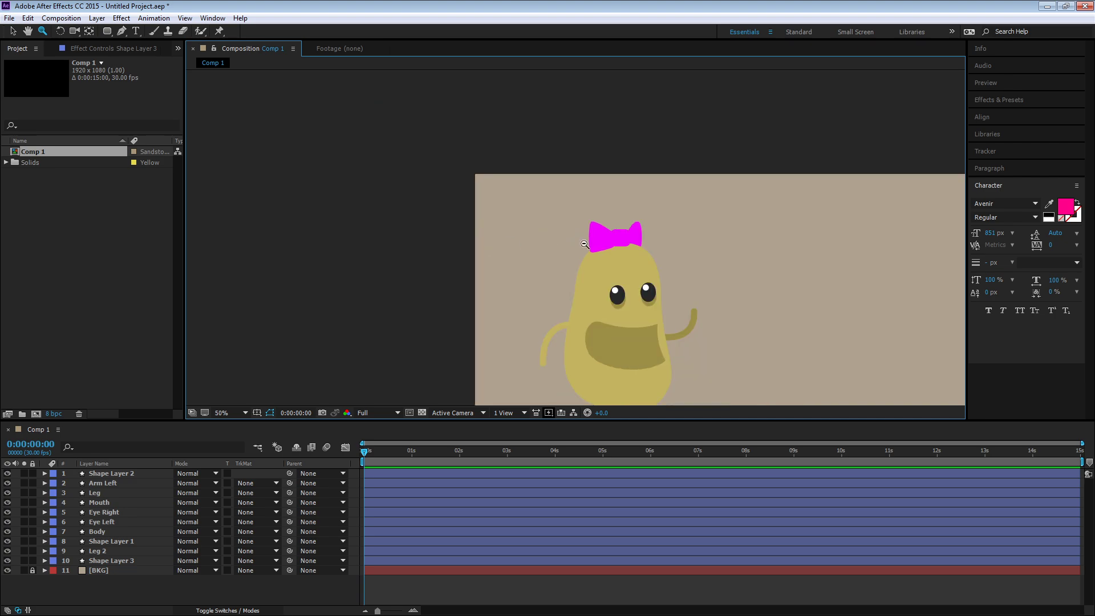
drag(638, 268, 549, 168)
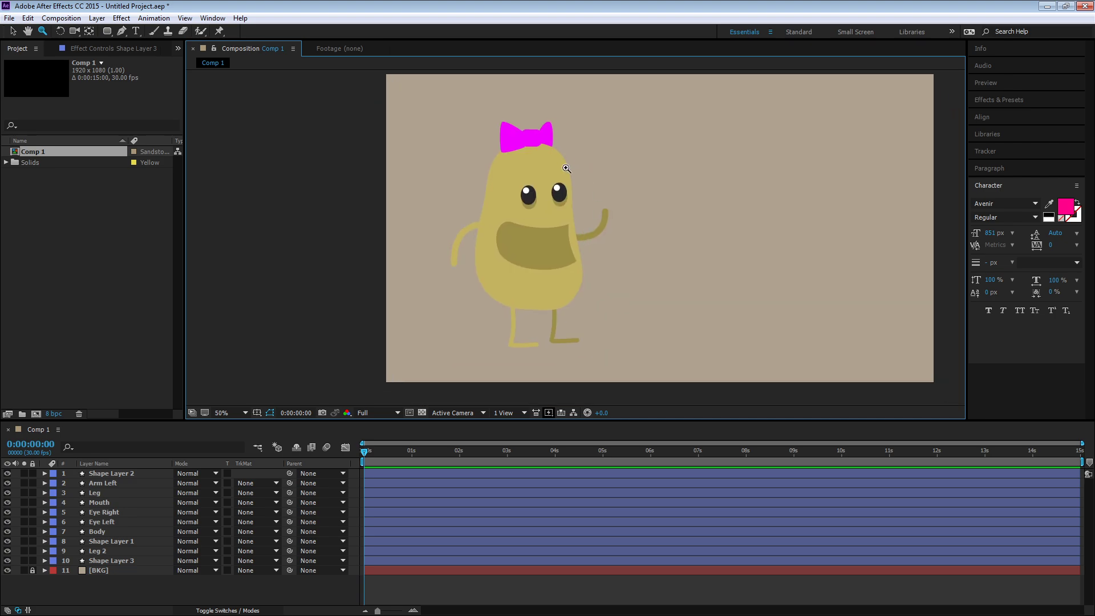
click(522, 141)
drag(640, 335, 506, 153)
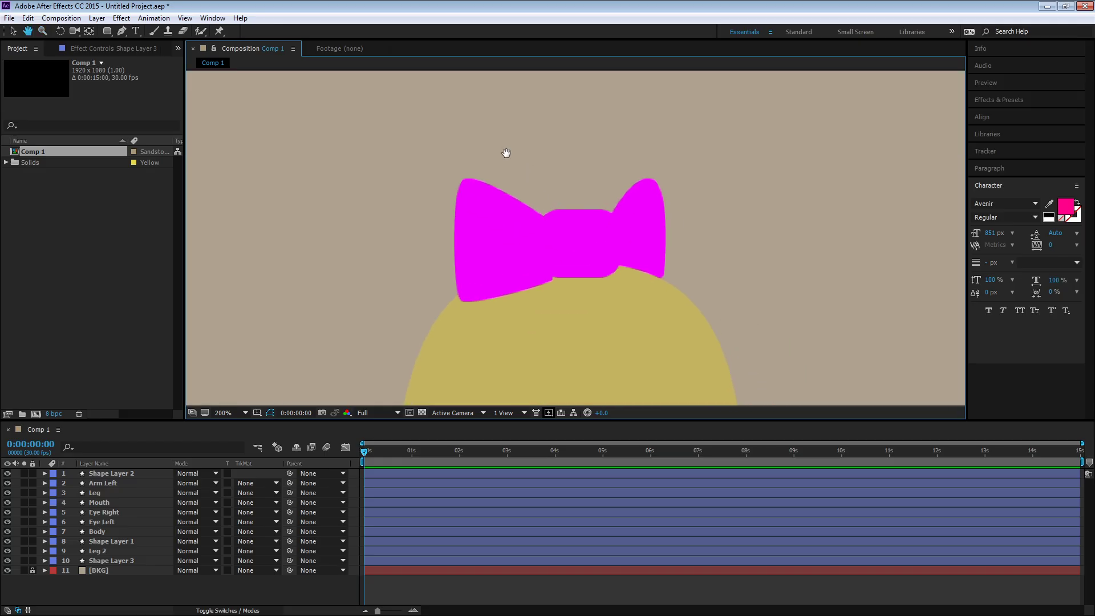
Reshape the left bow loop in Shape Layer 2 by bending its lower edge and knot-side edge outward at the lower inner corner
key(v)
click(524, 244)
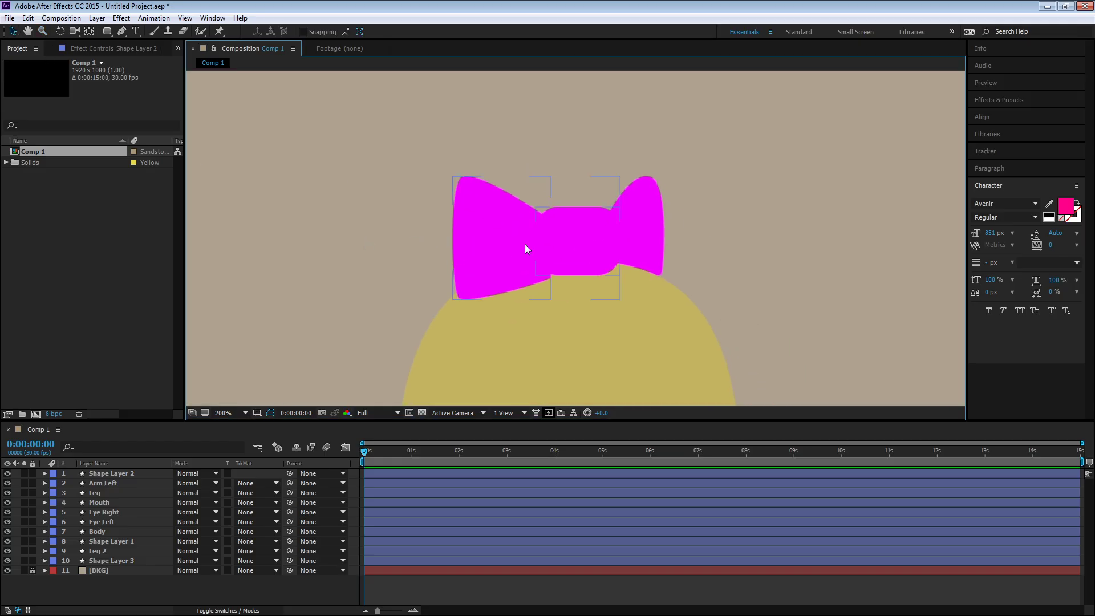
click(524, 244)
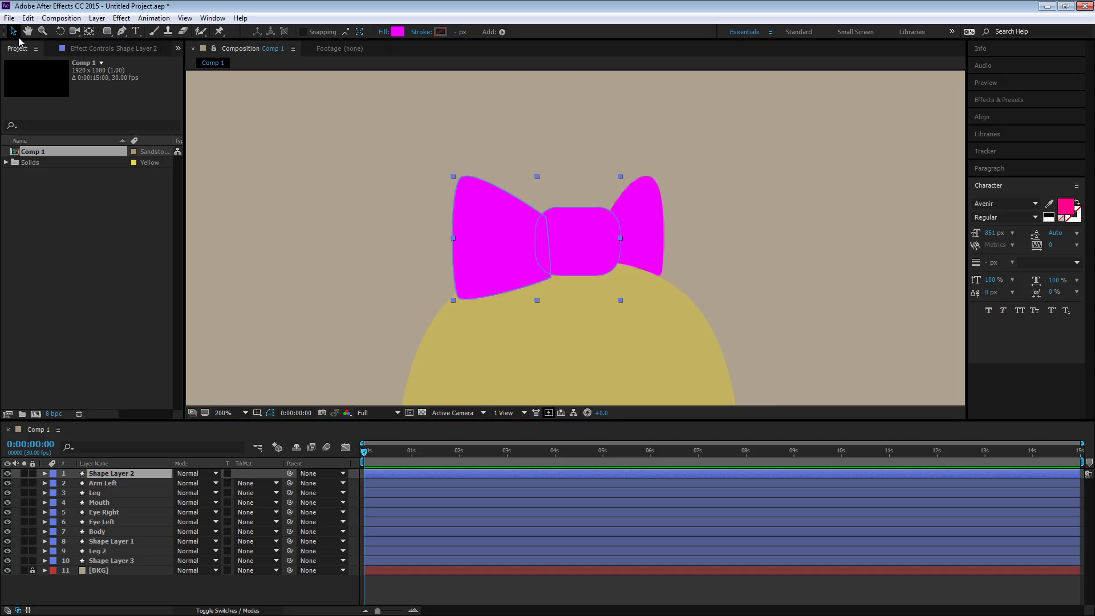
click(122, 32)
click(459, 299)
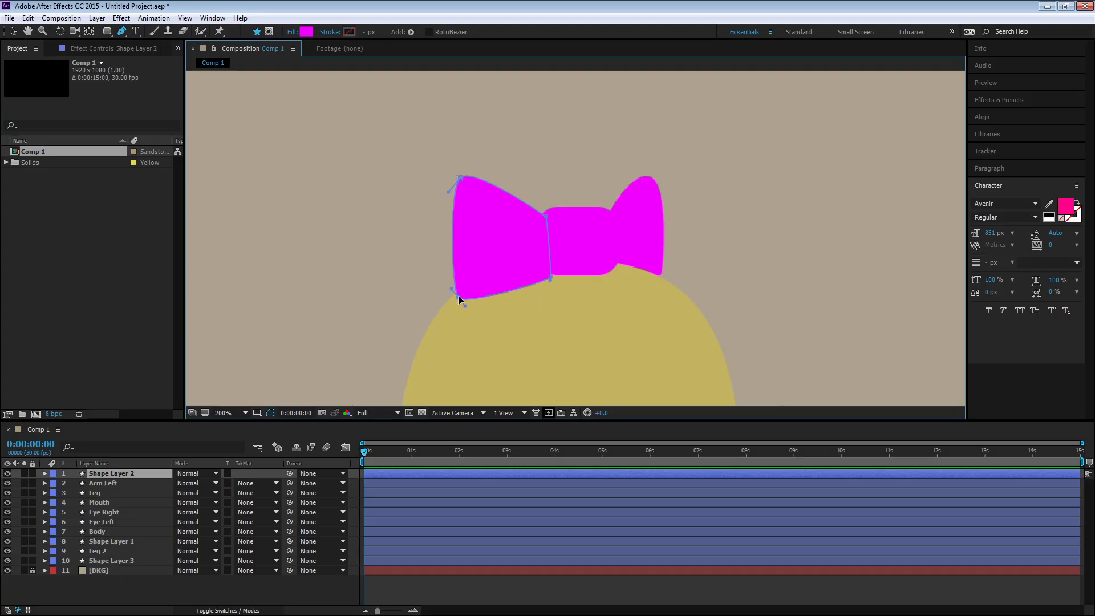
drag(551, 276, 530, 299)
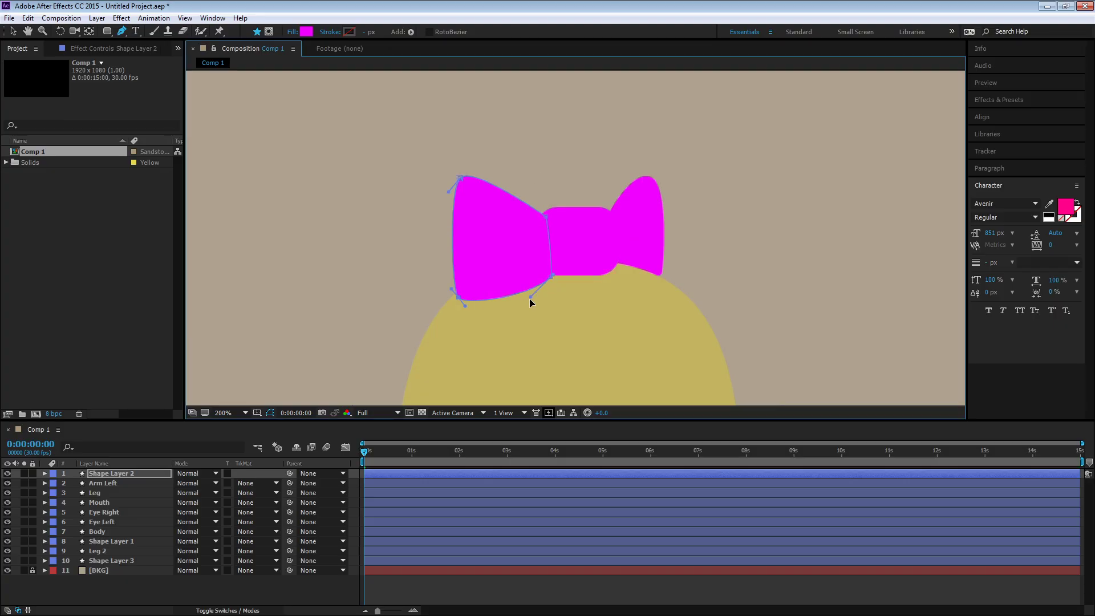
alt+click(552, 277)
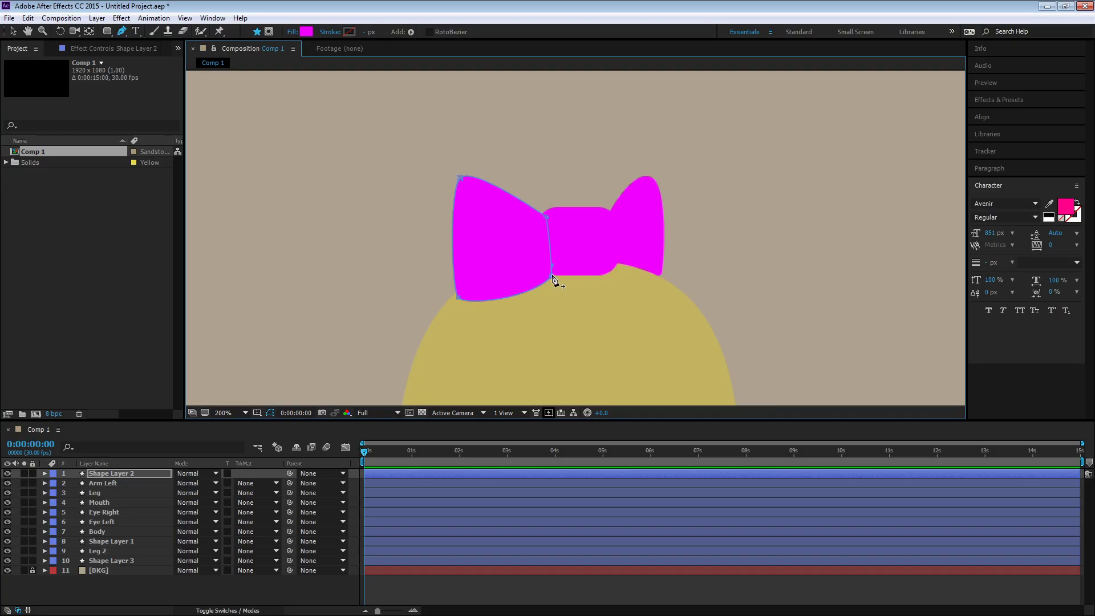
drag(553, 264, 557, 262)
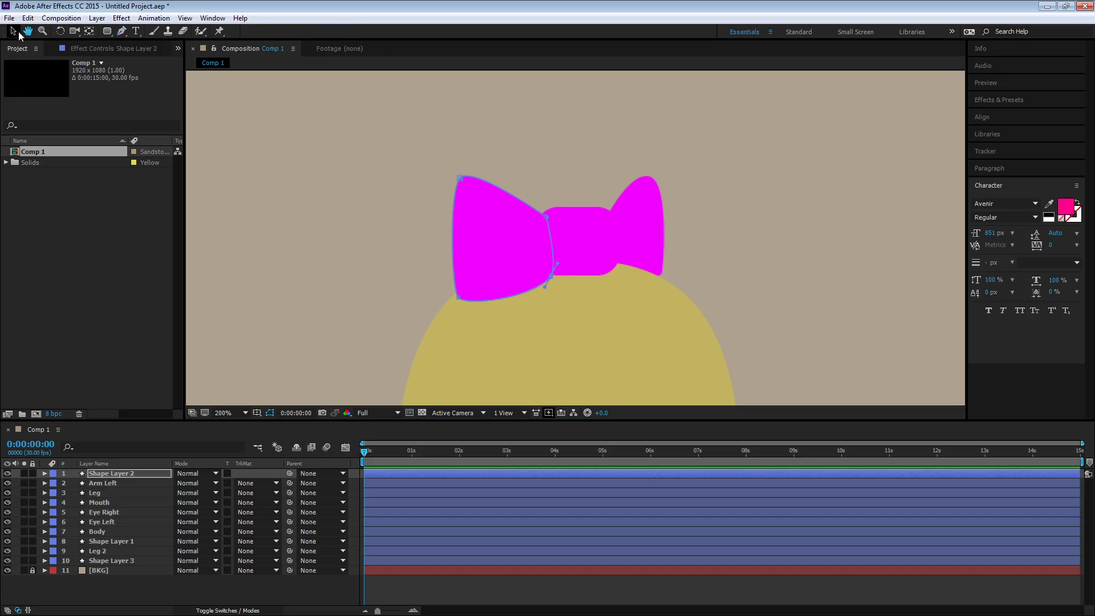
key(v)
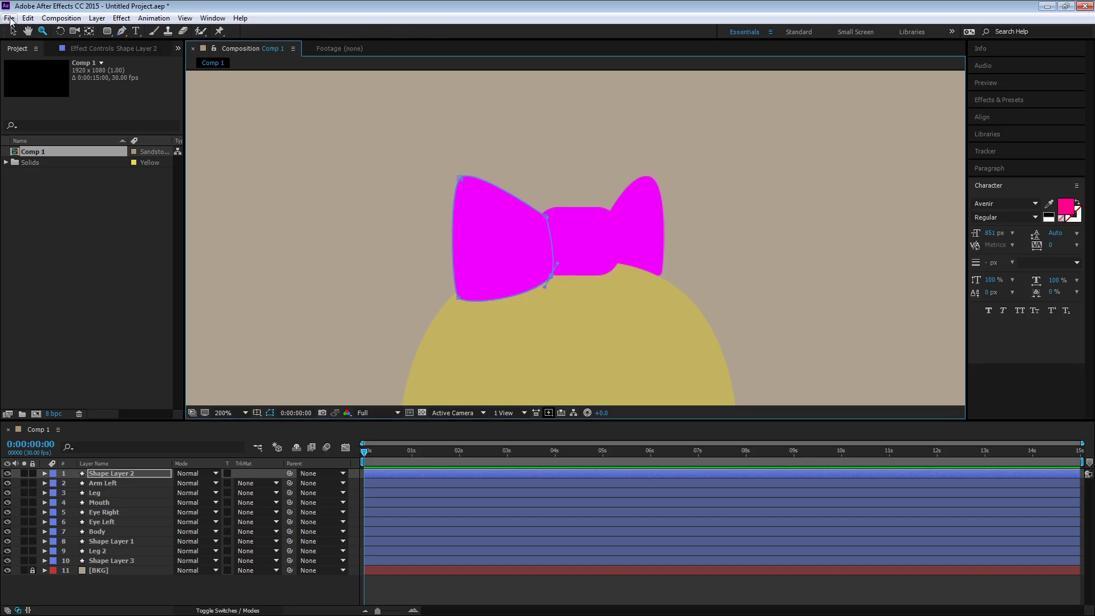
click(385, 175)
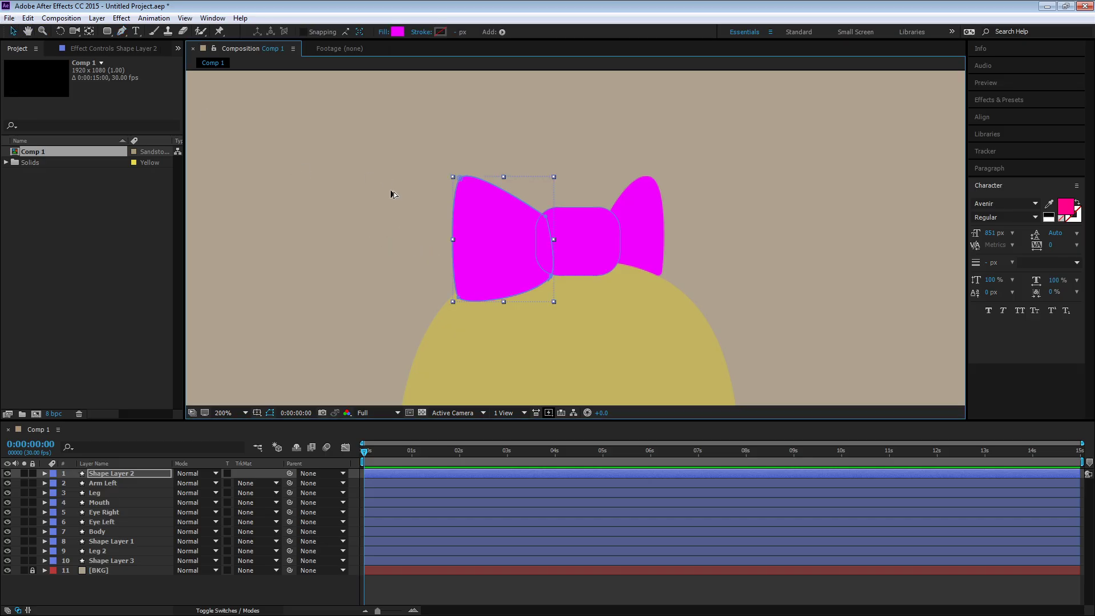
Check on the whole character which bow parts Shape Layer 2 and Shape Layer 3 hold, hiding and reshowing Shape Layer 2
key(h)
scroll(378, 186, down, 4)
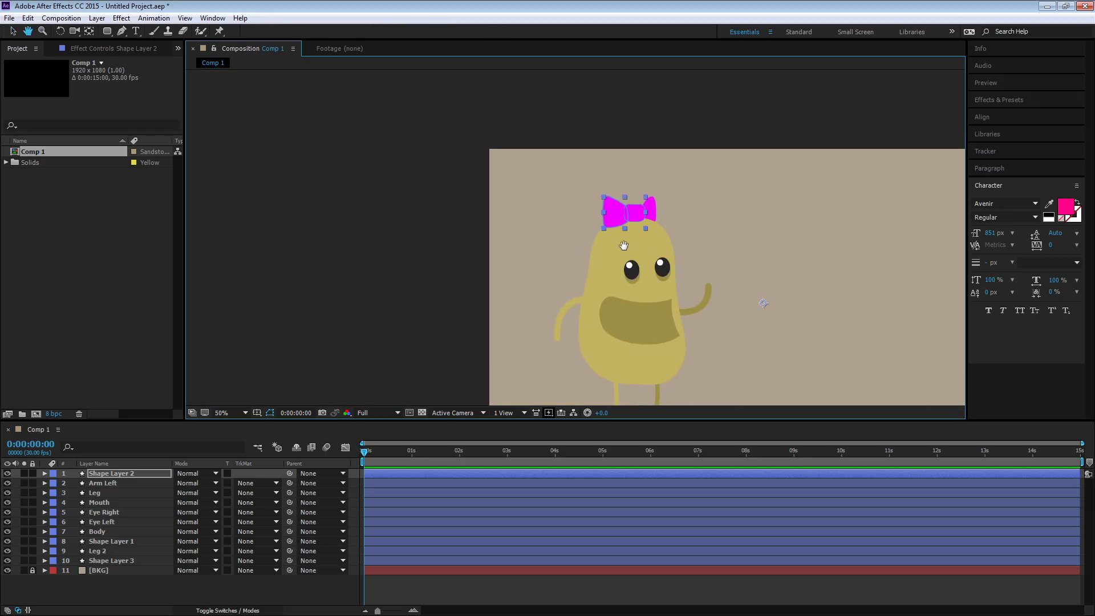
key(z)
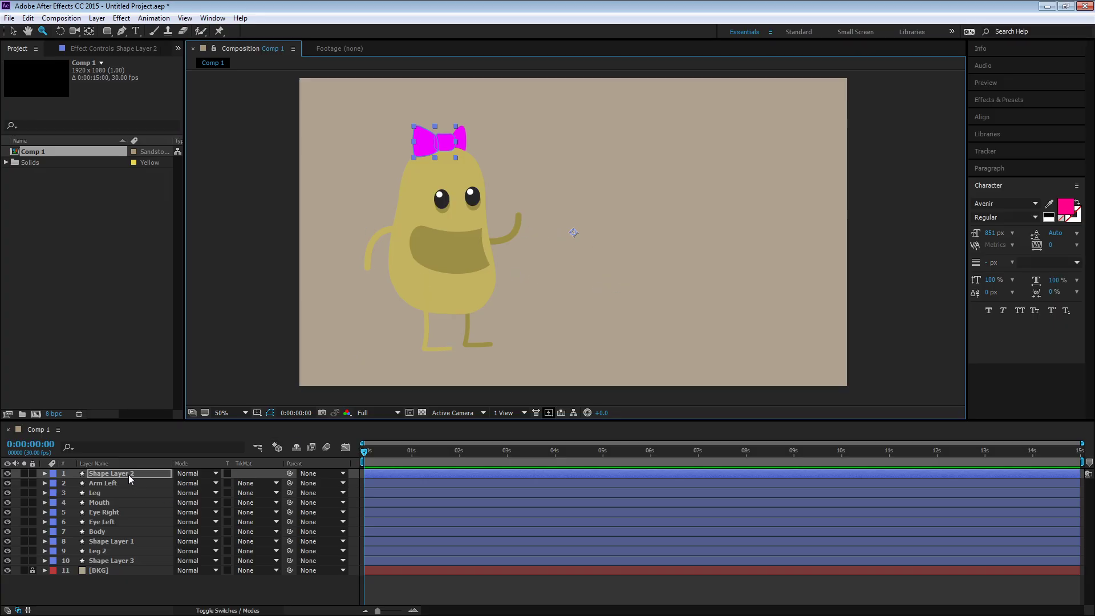
shift+click(115, 561)
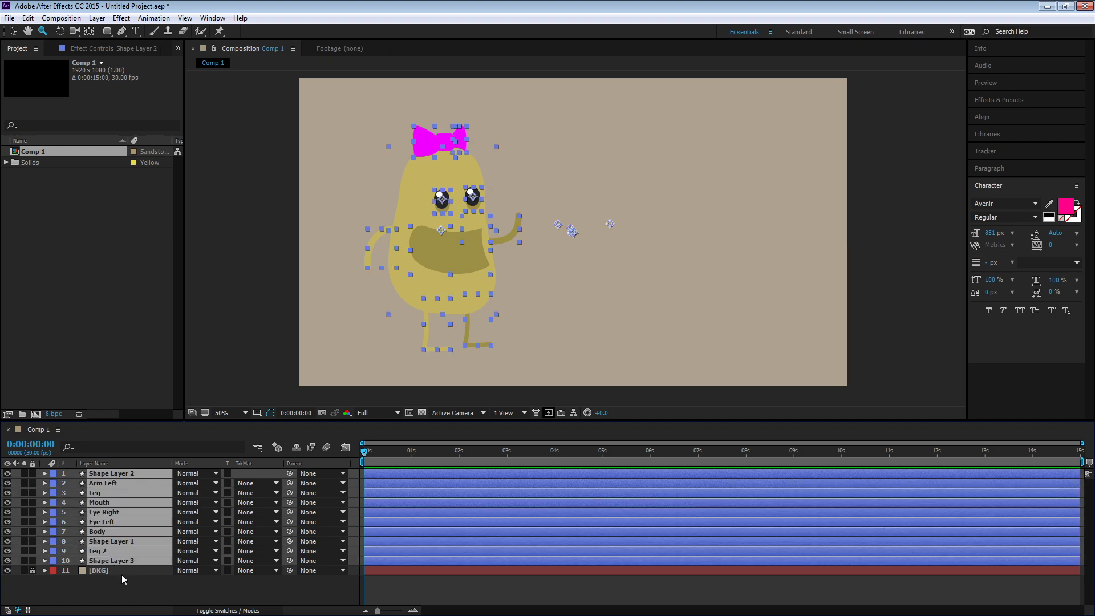
click(108, 573)
click(115, 561)
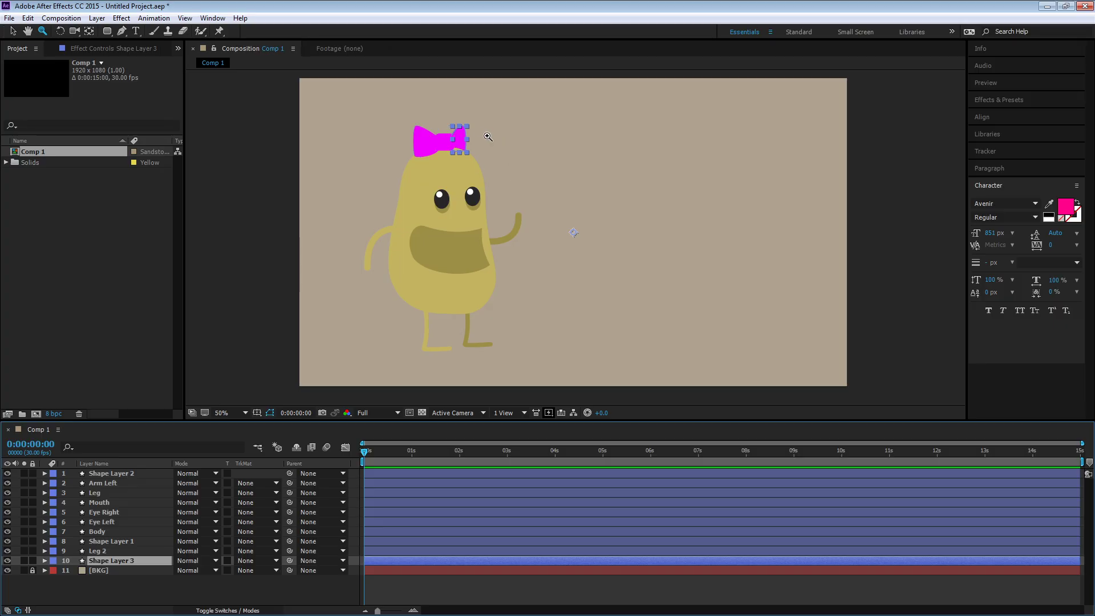
click(140, 474)
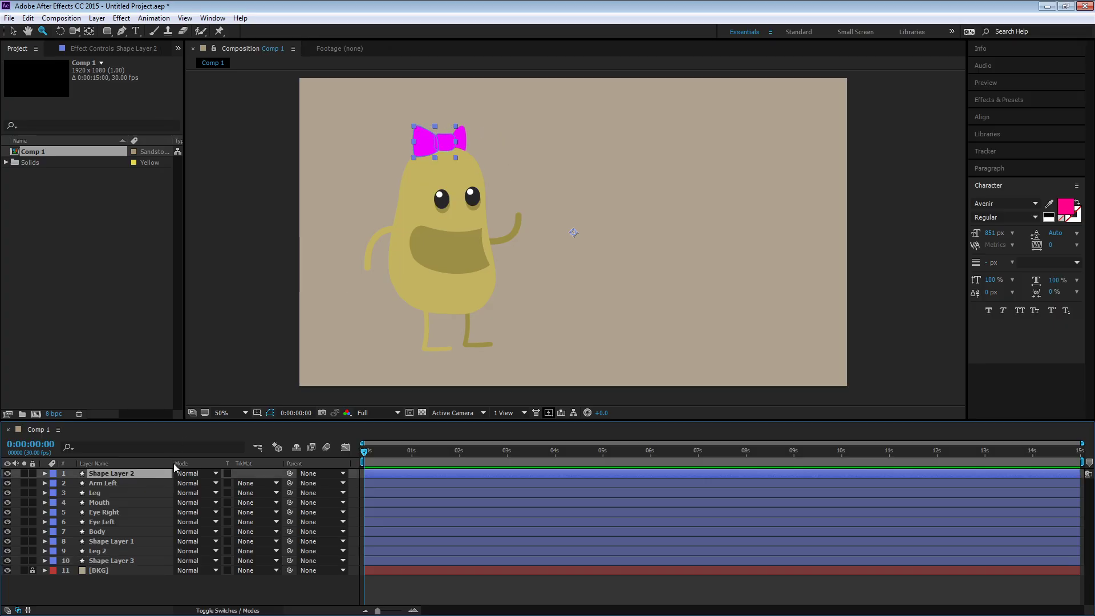
click(7, 473)
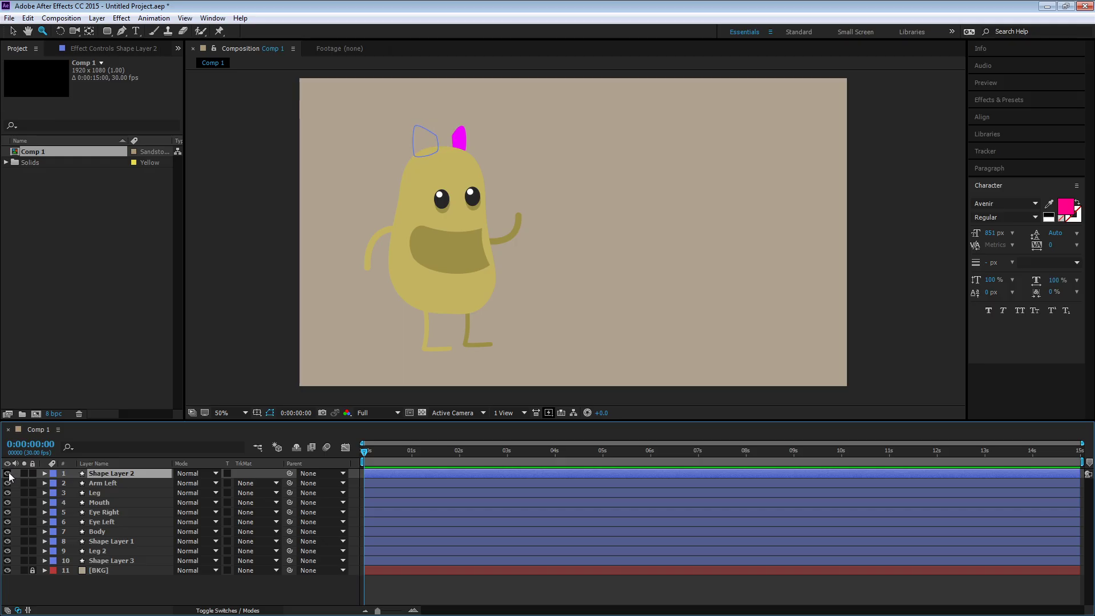
click(8, 473)
Rename Shape Layer 3, which holds the right bow loop, as Bow Right
click(117, 561)
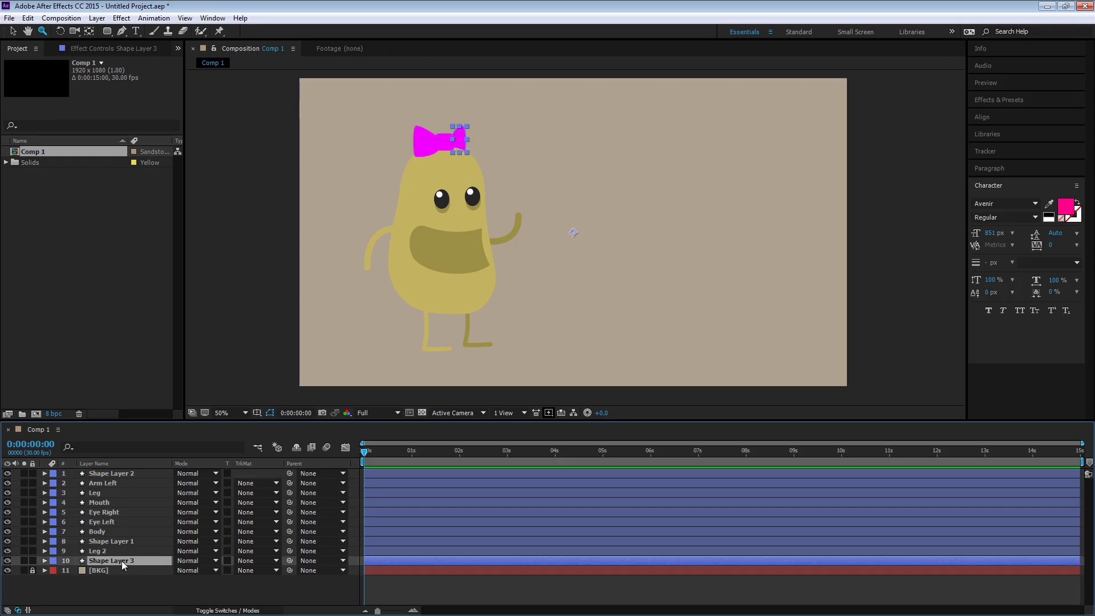
key(Return)
text(Bow Rig)
key(Return)
key(Return)
click(125, 560)
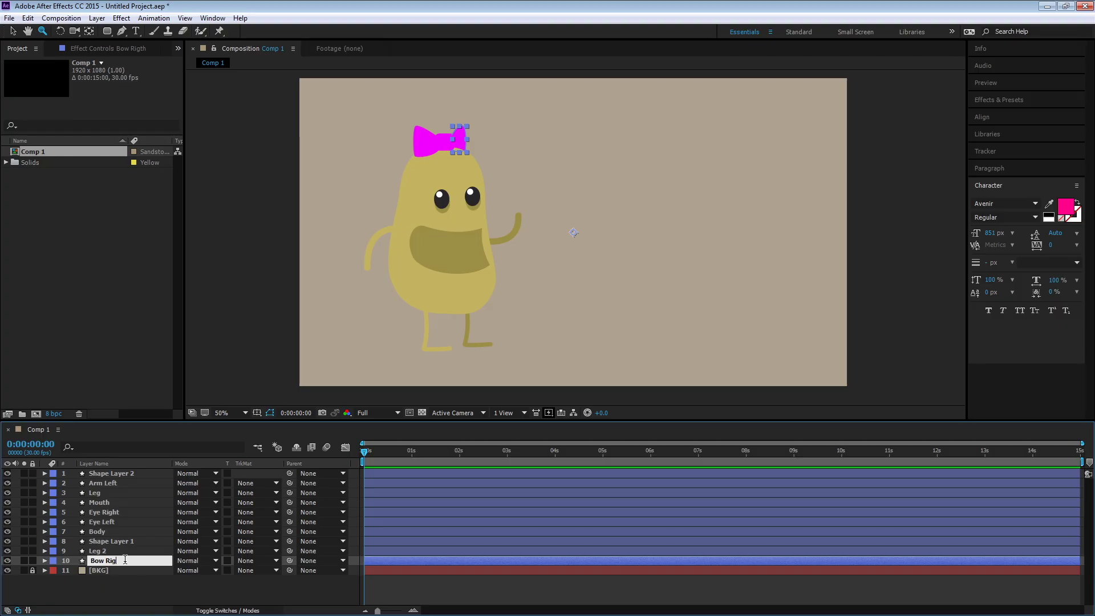
text(ht)
key(Return)
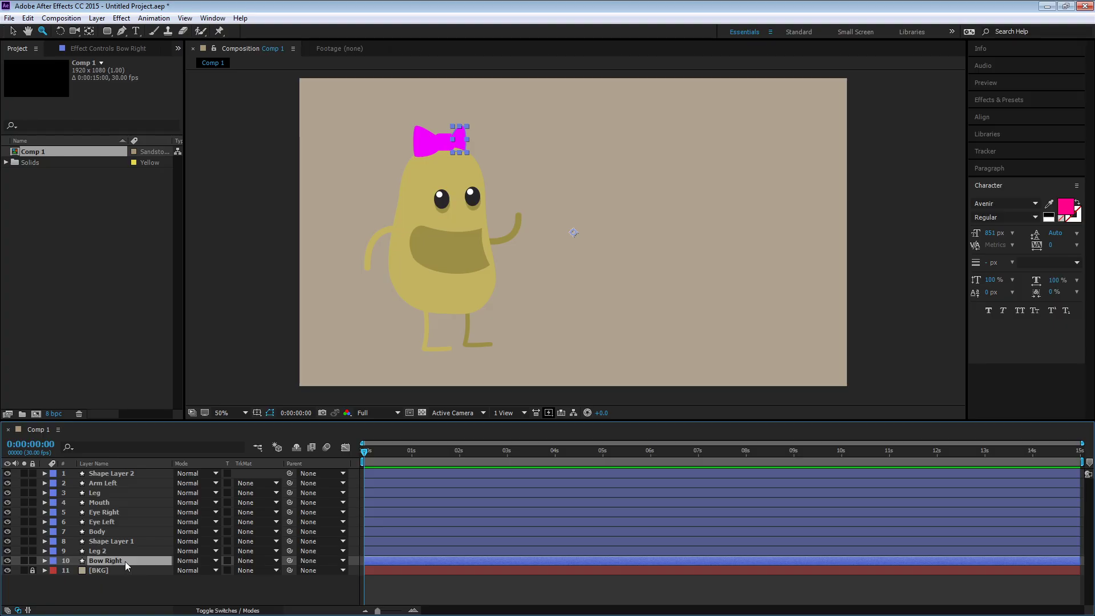
Rename Shape Layer 2, which holds the knot and left loop, as Bow Main
click(131, 471)
key(Return)
text(Bo)
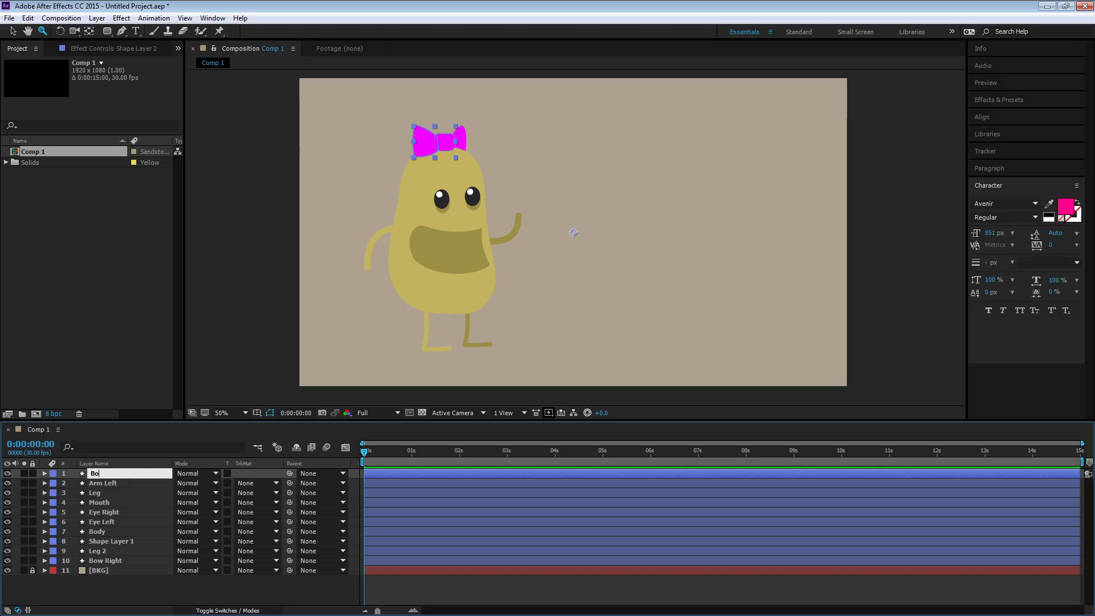
text(w Main)
key(Return)
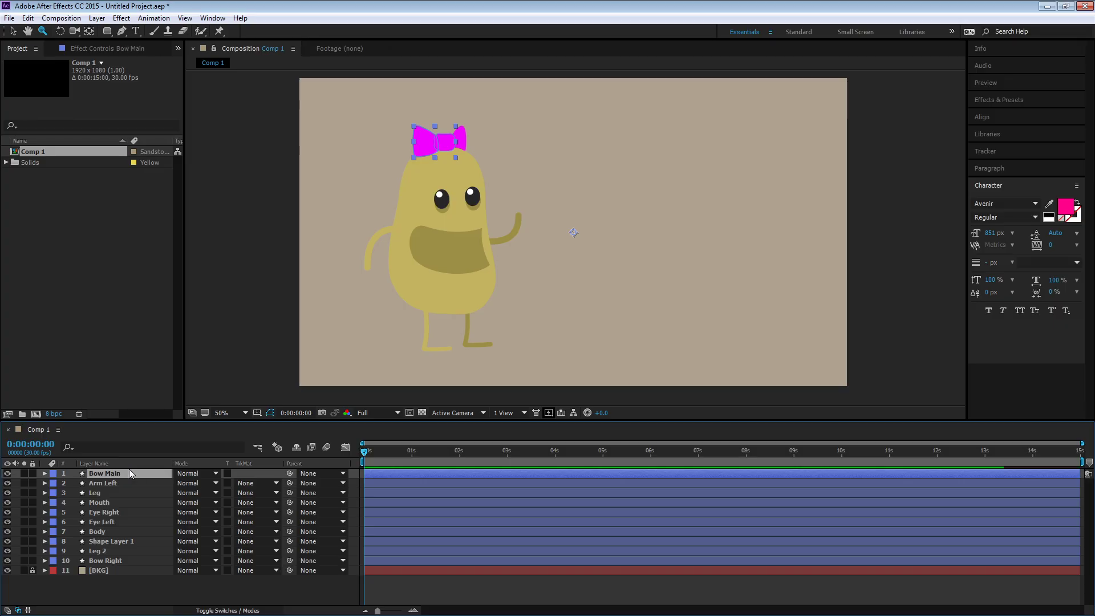
Parent the Bow Right layer to Bow Main, test the link by nudging the bow, and deselect all layers
click(108, 562)
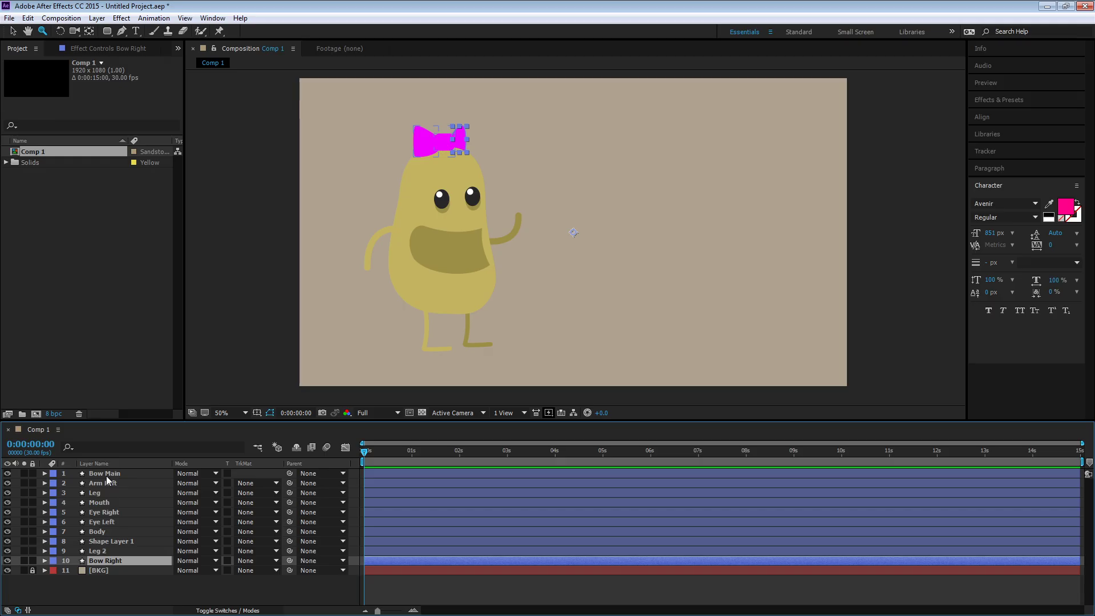
drag(289, 561, 112, 473)
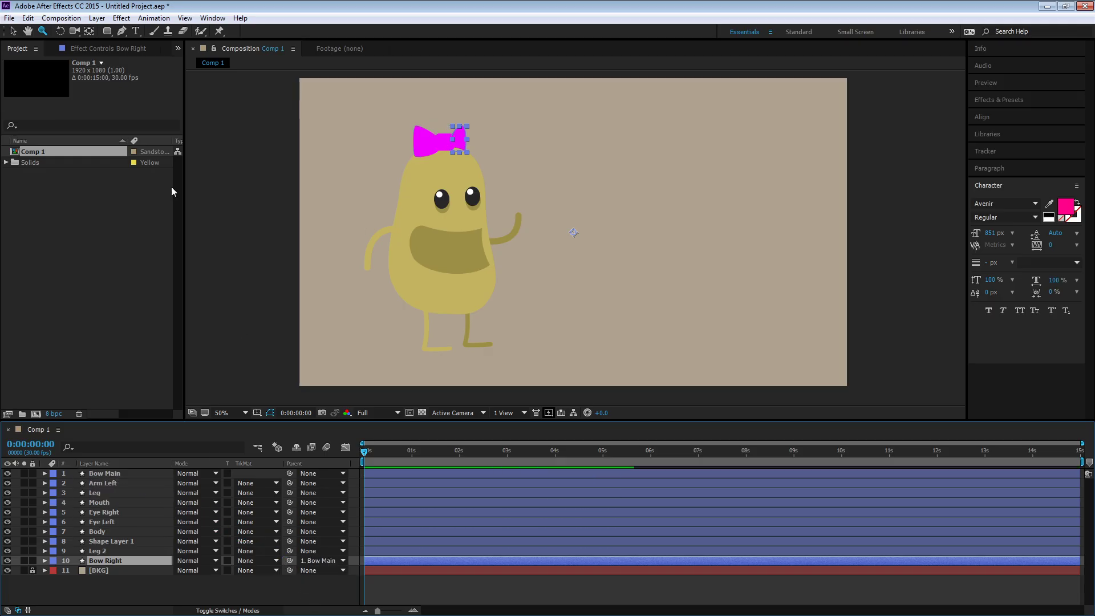
click(13, 32)
click(438, 147)
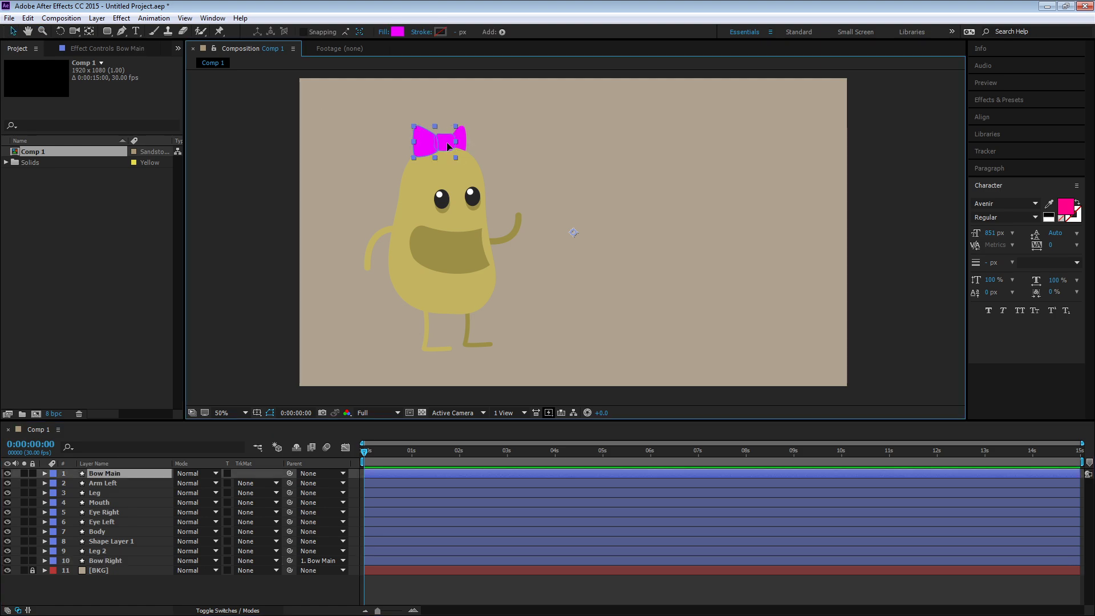
drag(450, 147, 450, 148)
click(131, 587)
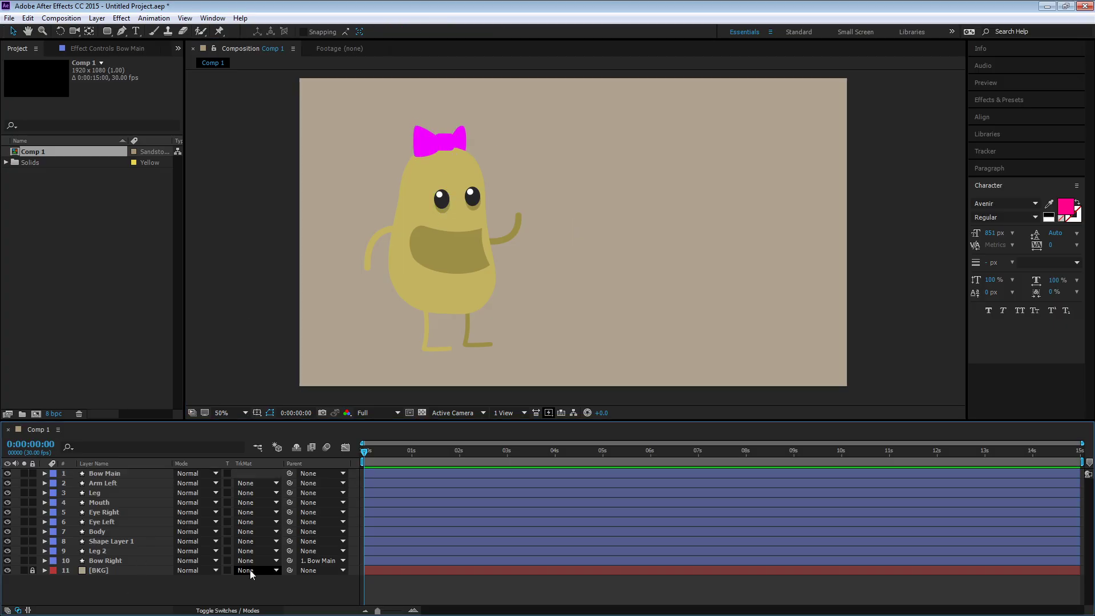
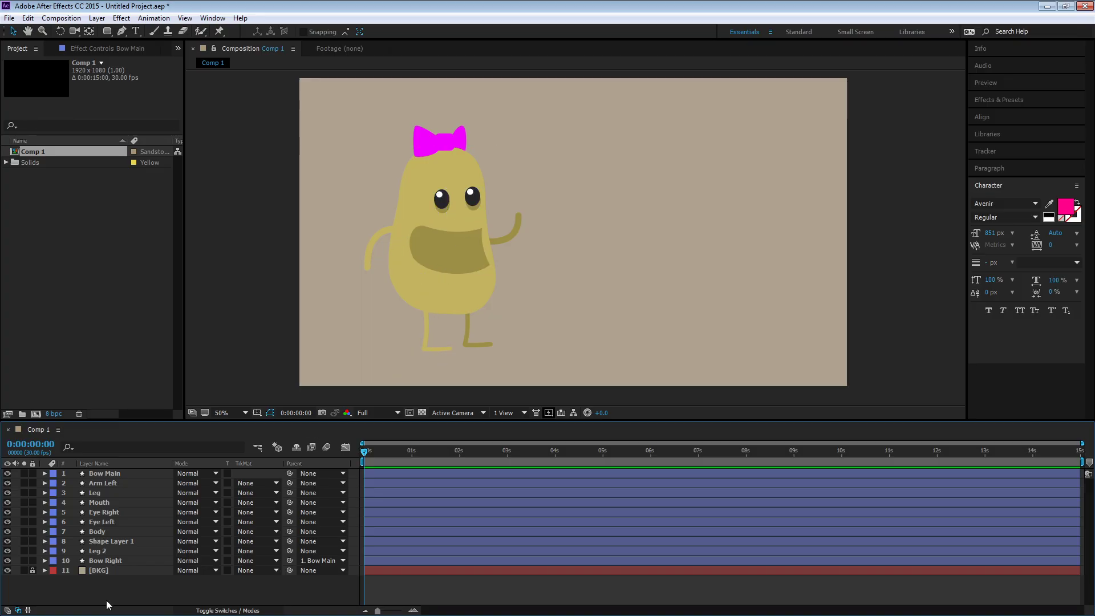
Set up the Ellipse tool with a fill sampled from the background and darkened to 897C6A
click(107, 32)
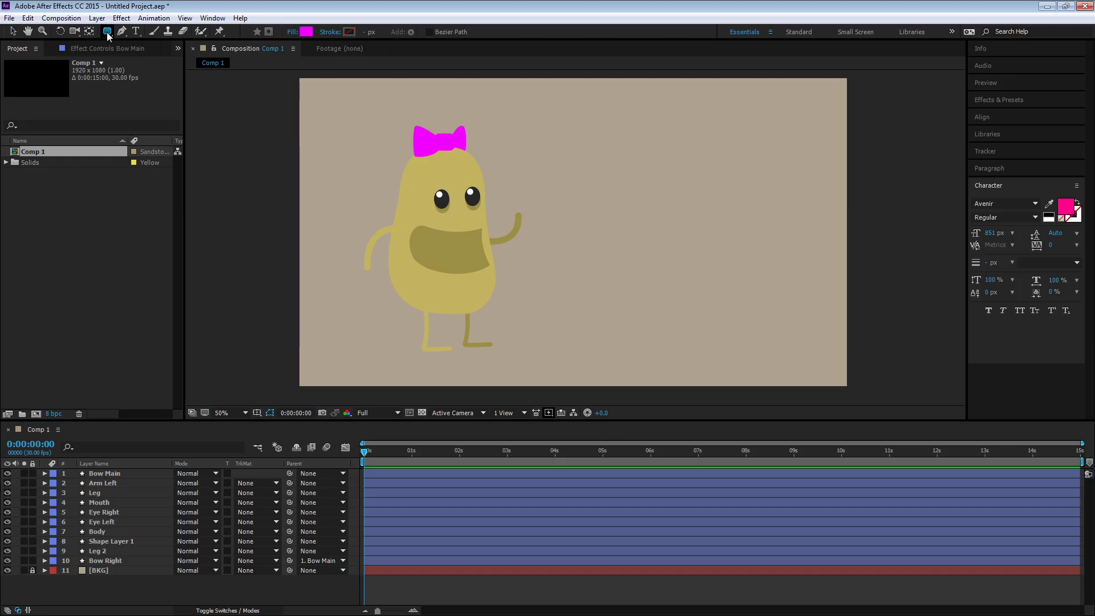
click(109, 32)
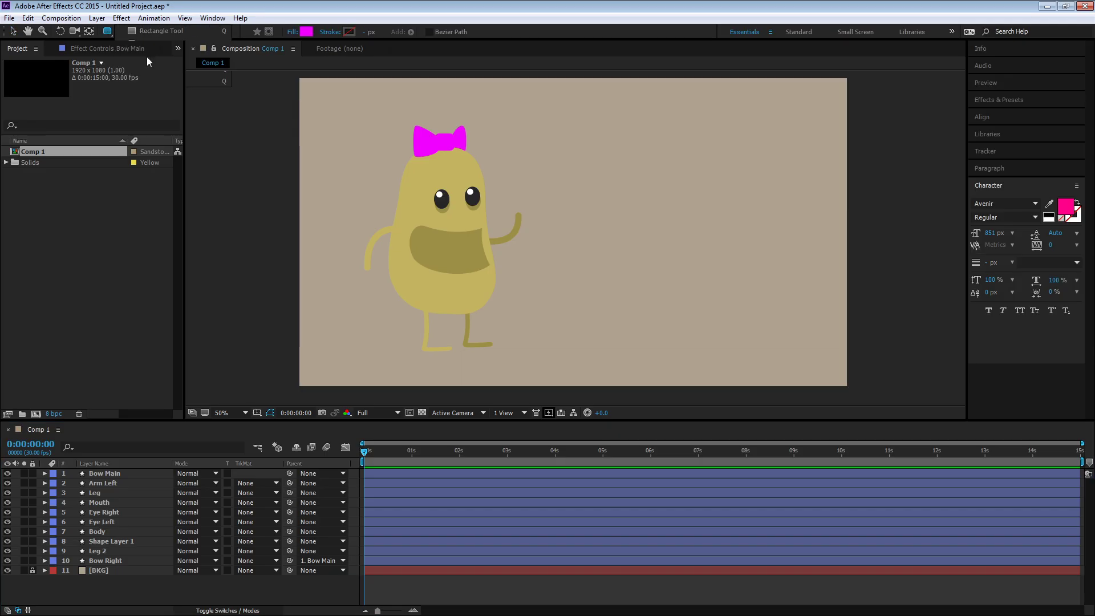
click(146, 56)
click(306, 32)
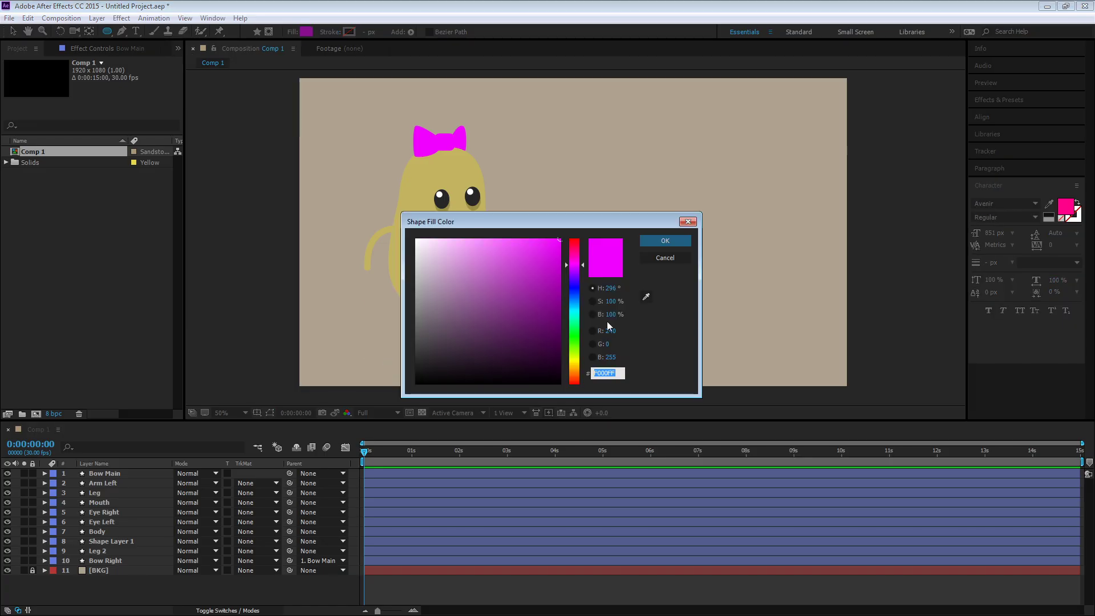
click(646, 296)
click(381, 349)
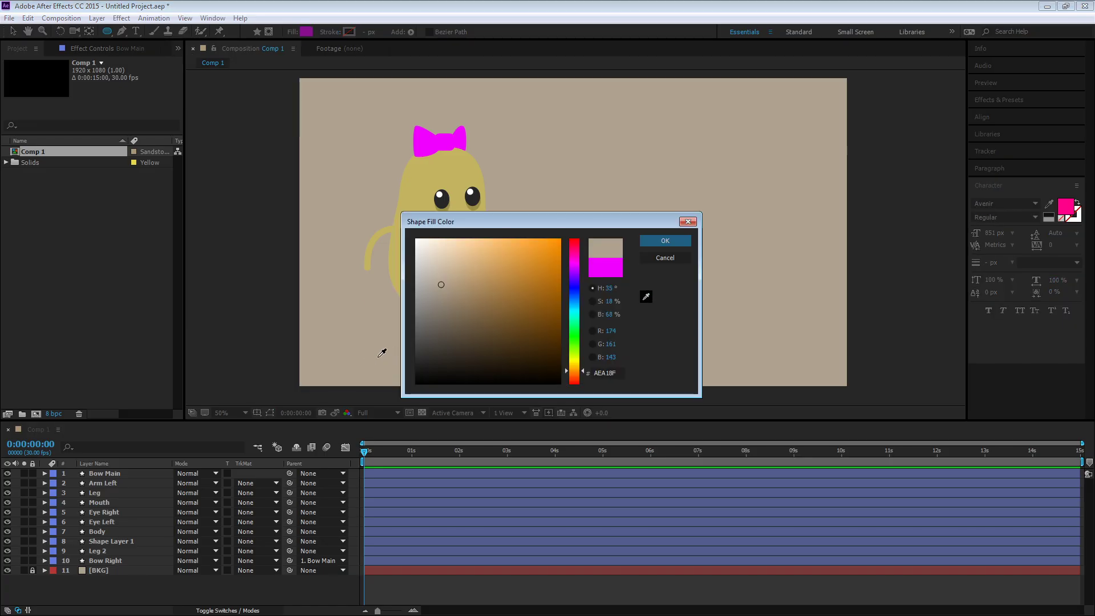
click(447, 306)
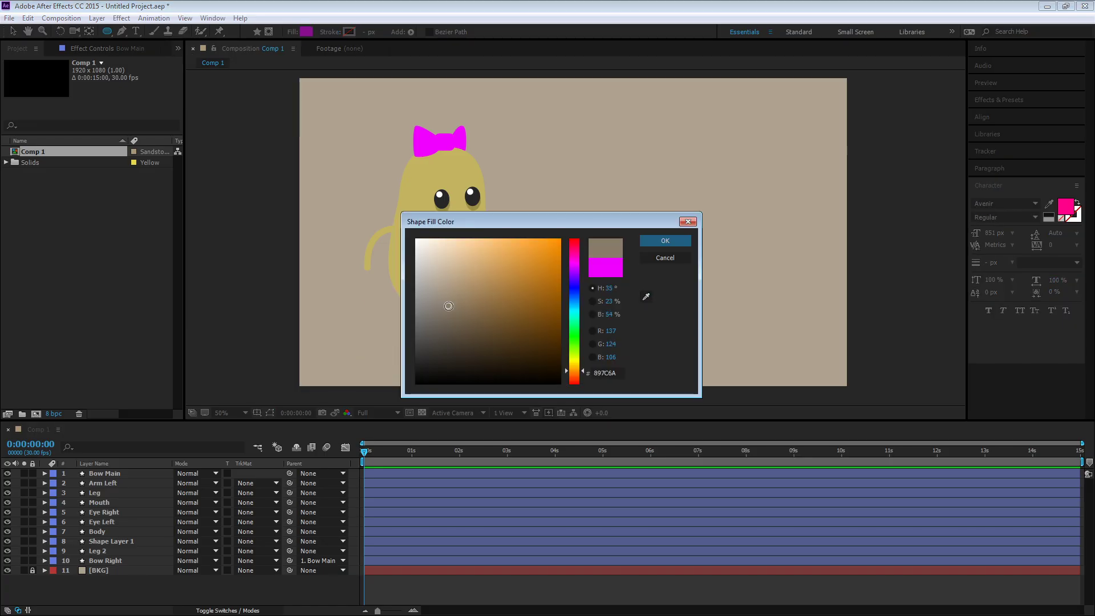
click(665, 241)
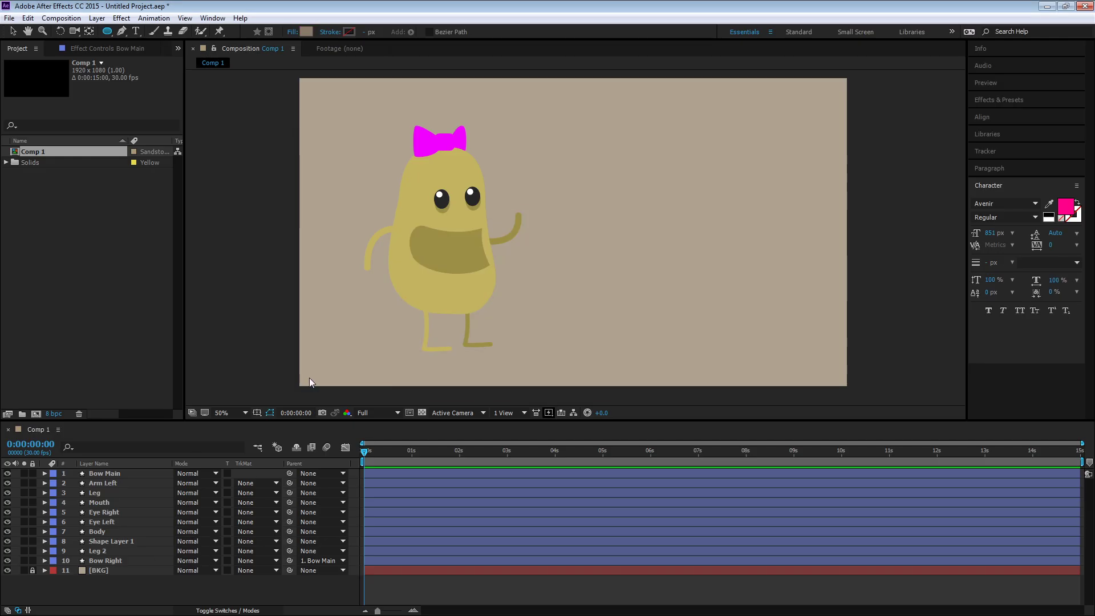
Draw a wide, flat ellipse around the character's feet and place its layer directly above the BKG layer
drag(384, 330, 516, 359)
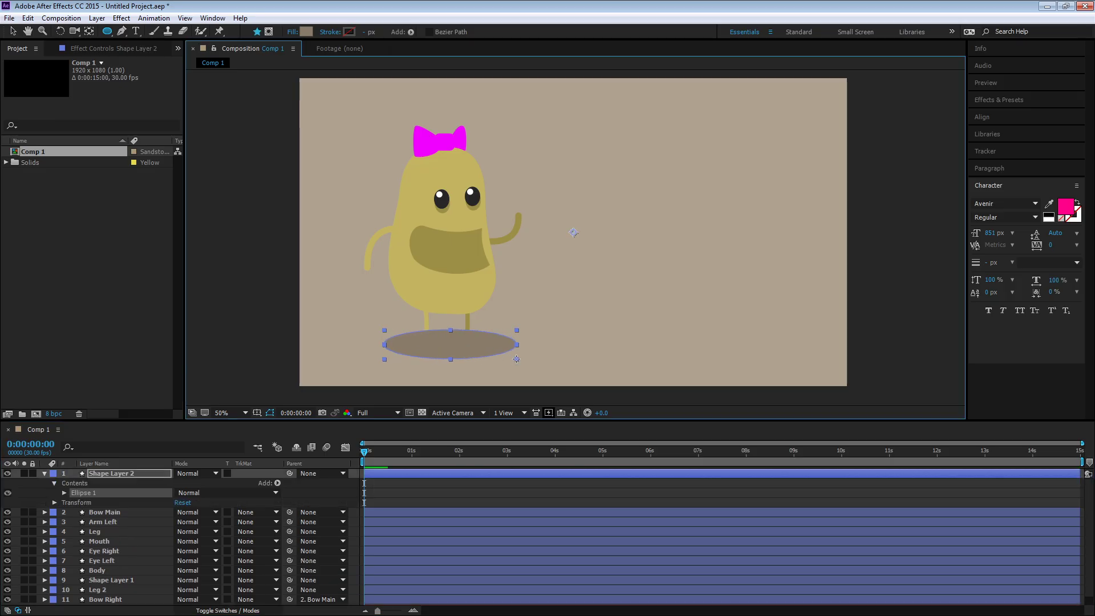
click(131, 475)
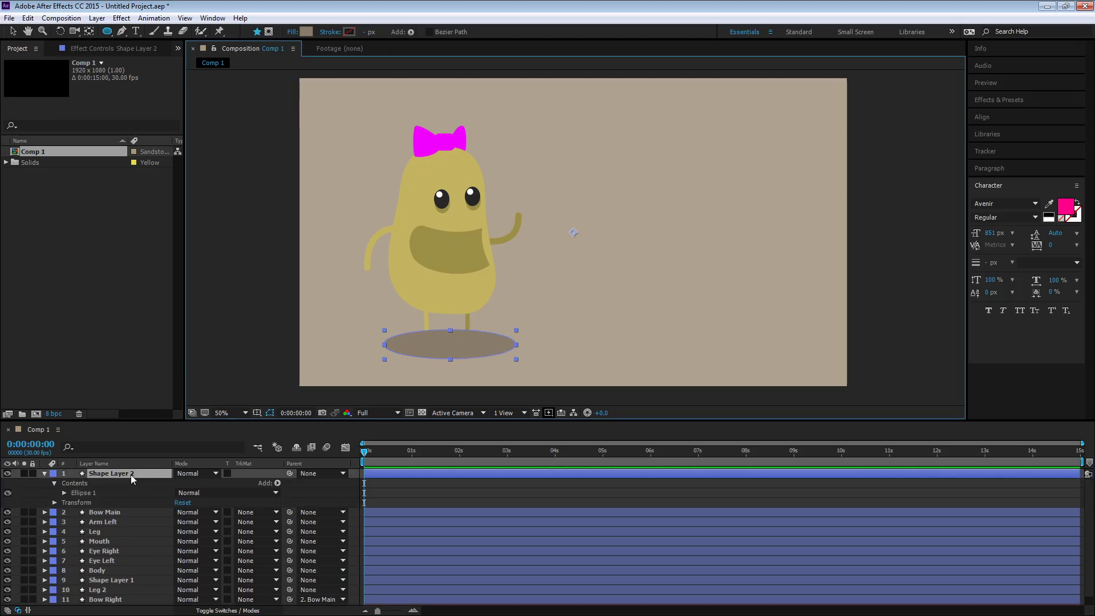
drag(130, 598, 122, 555)
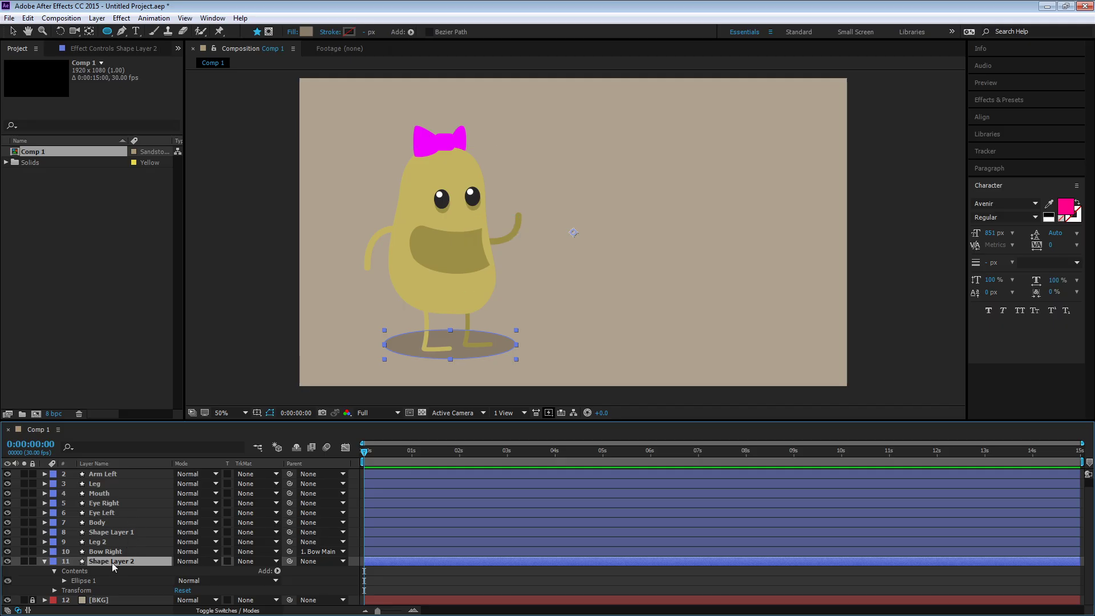
Rename the ellipse's layer as Shadow and select the ellipse in the composition
key(Return)
text(Shadow)
key(Return)
key(v)
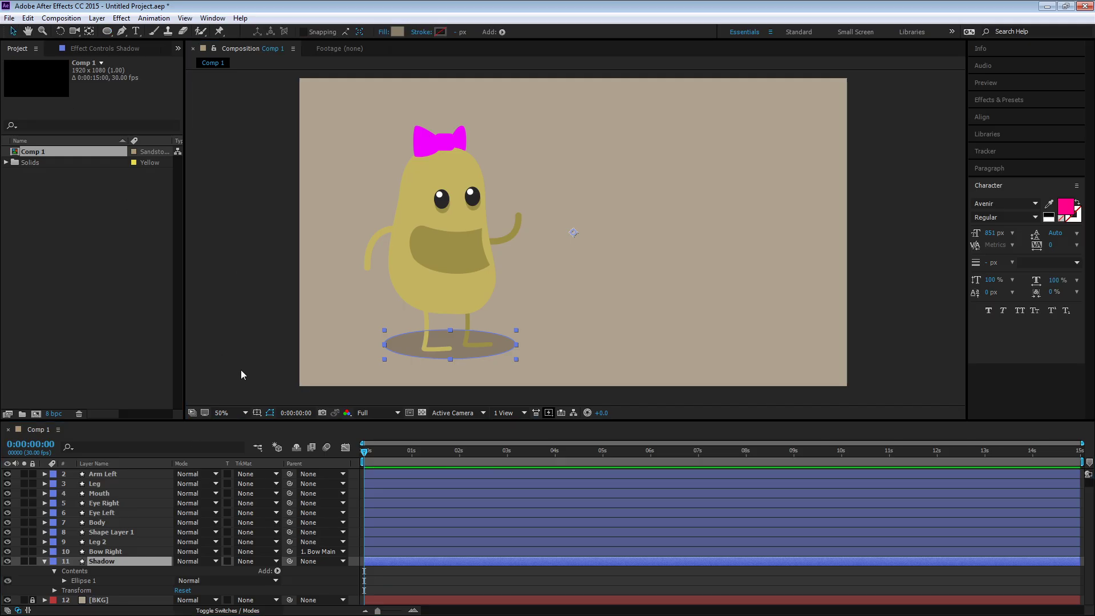
click(275, 388)
click(404, 350)
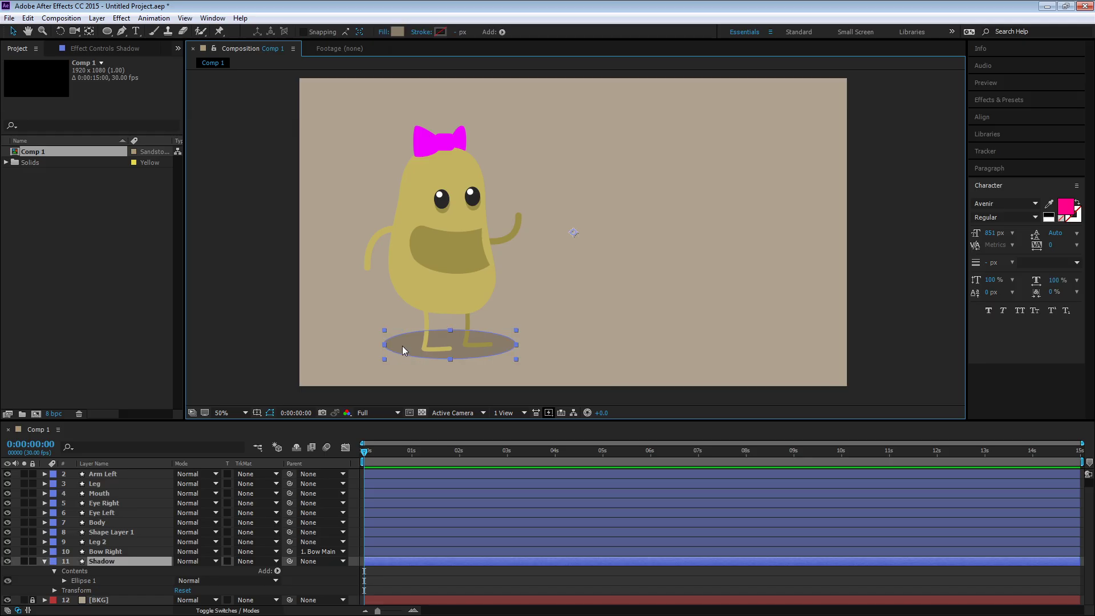
Nudge the shadow ellipse slightly left beneath the character's feet and set the Shadow layer's opacity to 50%
drag(402, 349, 398, 345)
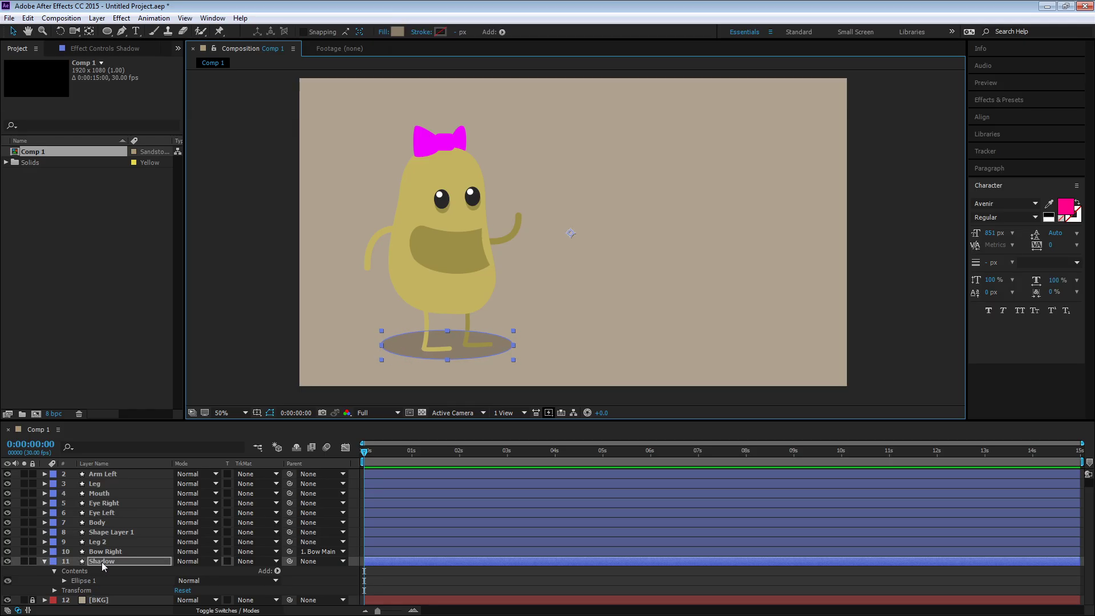
key(t)
click(183, 580)
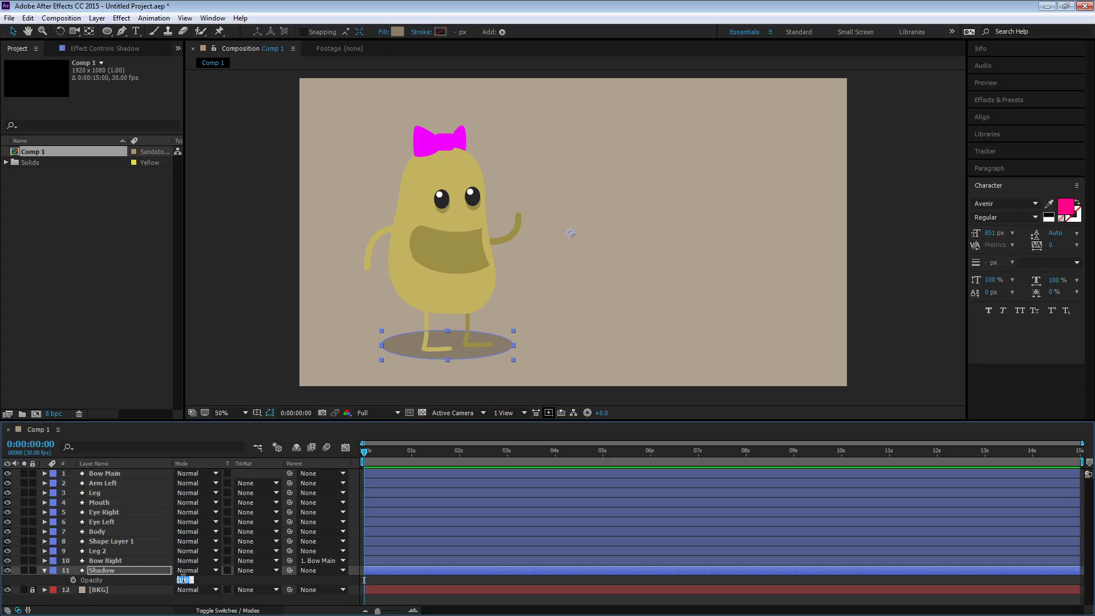
text(50)
key(Return)
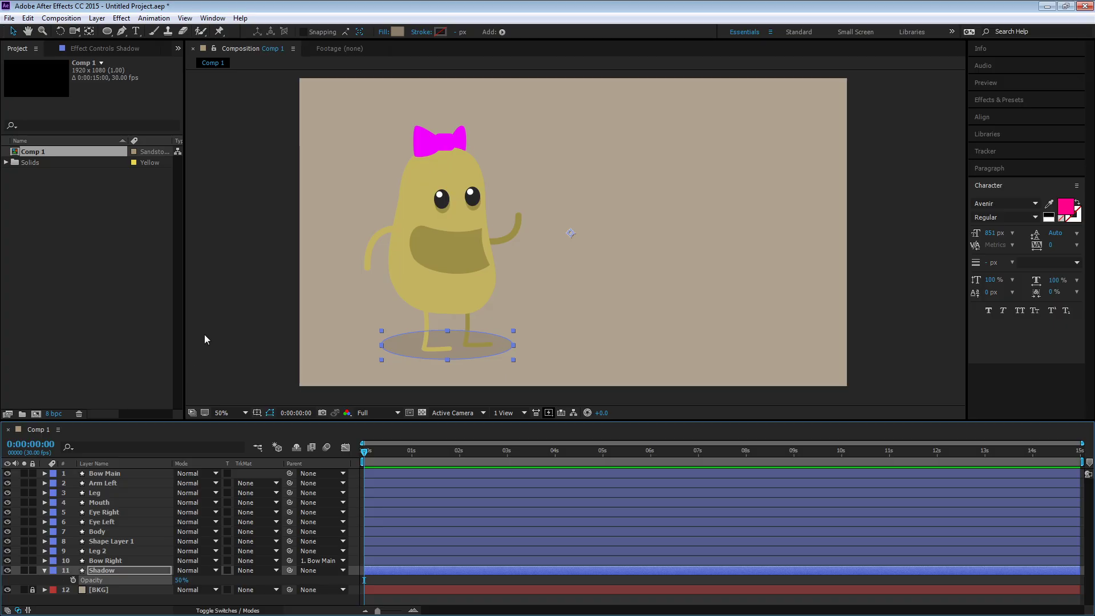
click(257, 324)
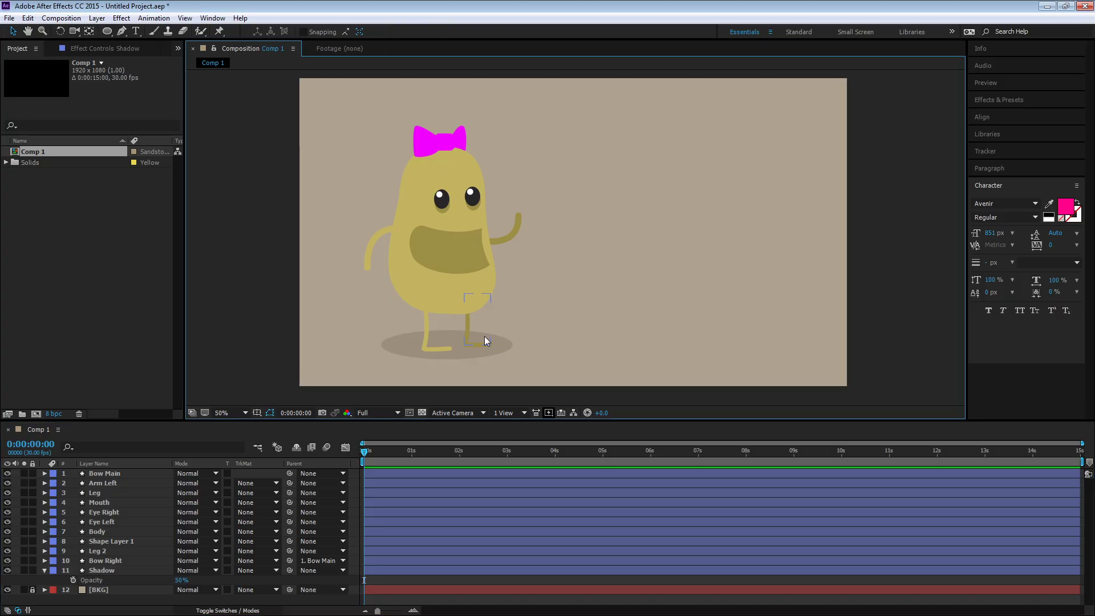
click(466, 324)
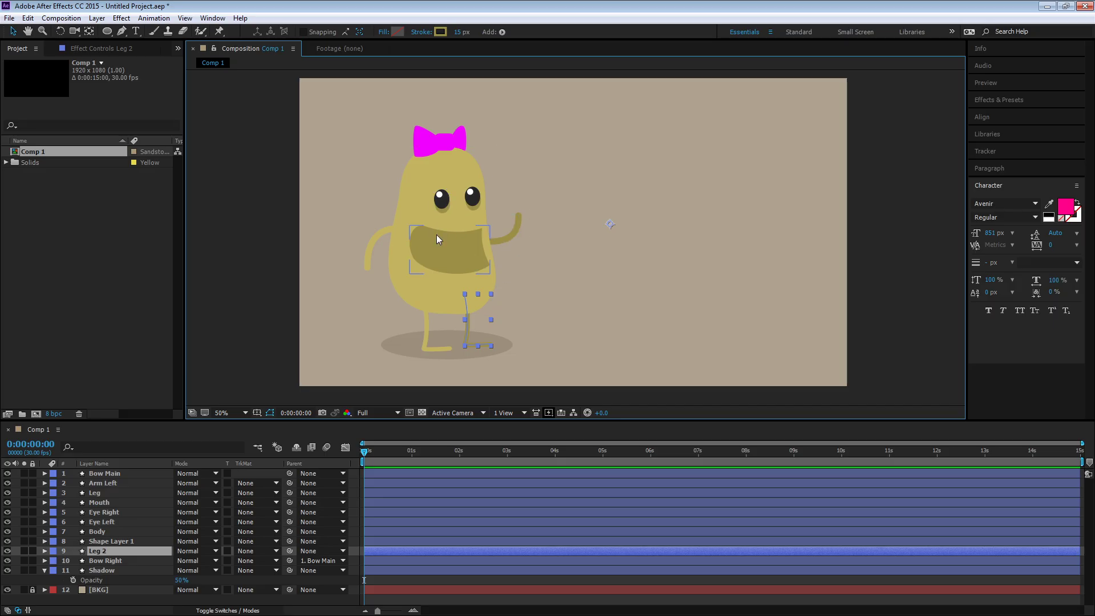
click(284, 277)
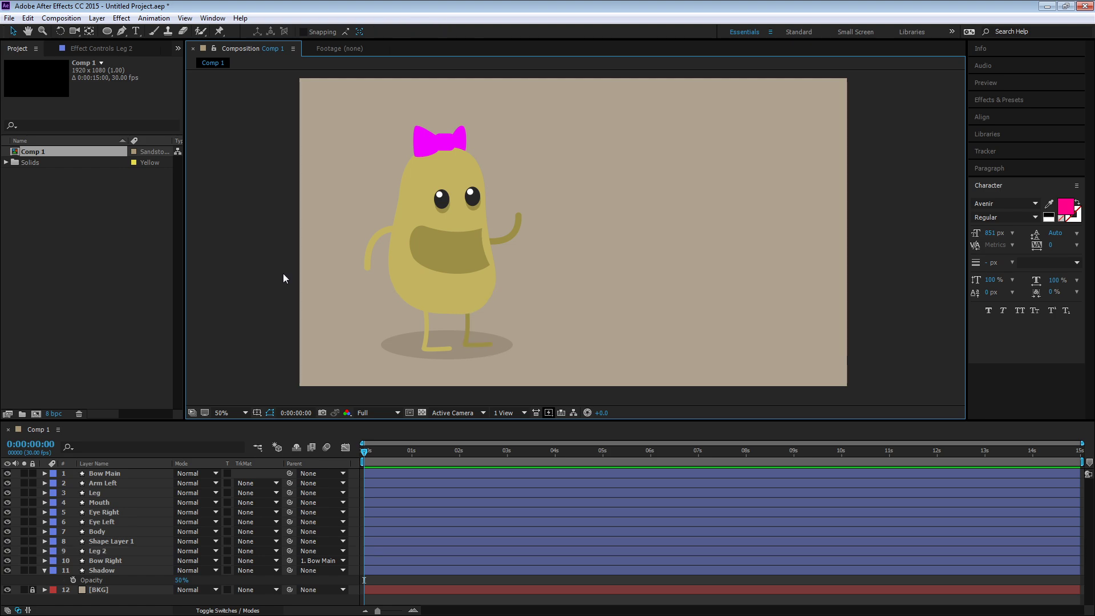